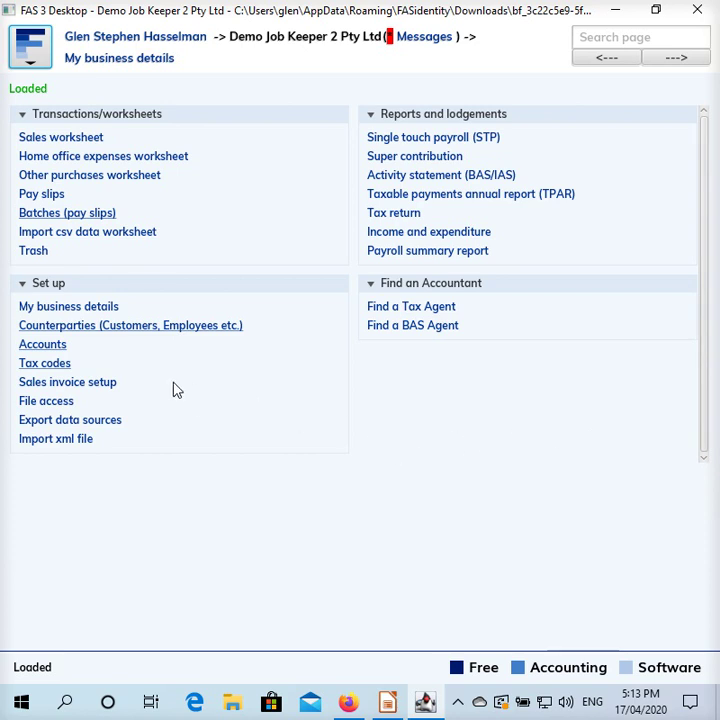
Start a new tax code for the business and name it Job start fortnight 01.
left_click(45, 364)
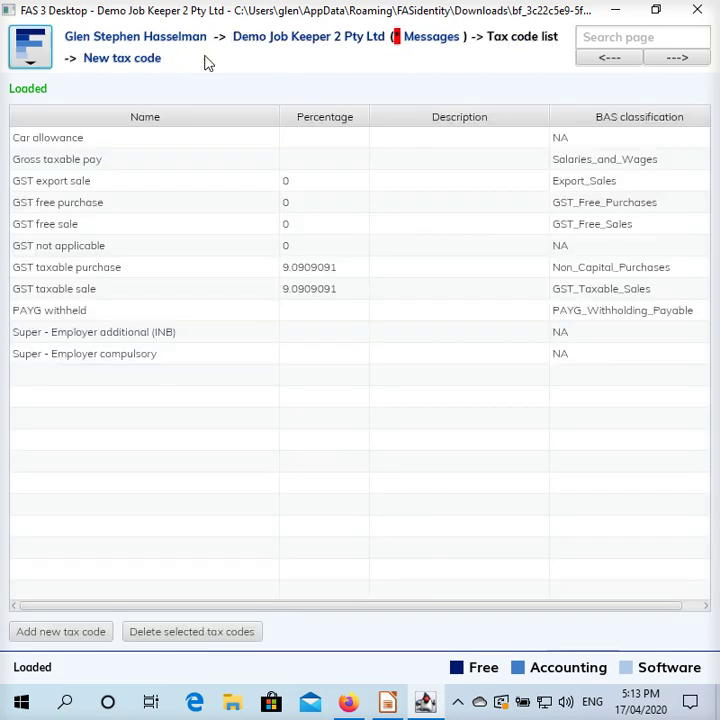
left_click(136, 63)
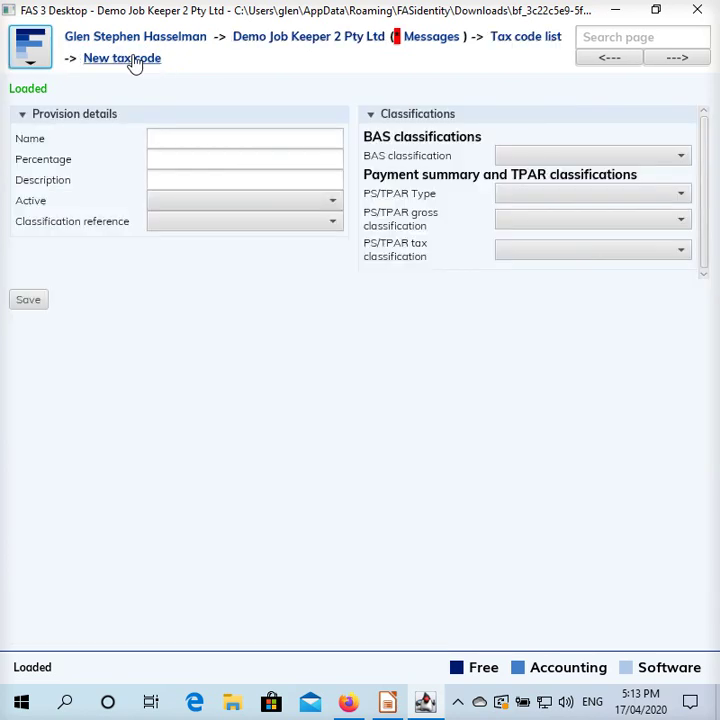
left_click(156, 142)
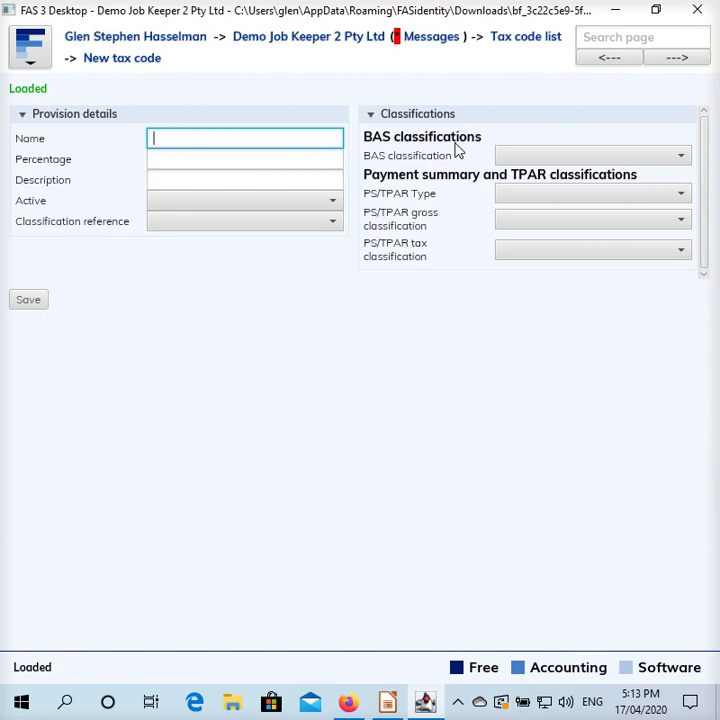
type("ob start fortnight 01")
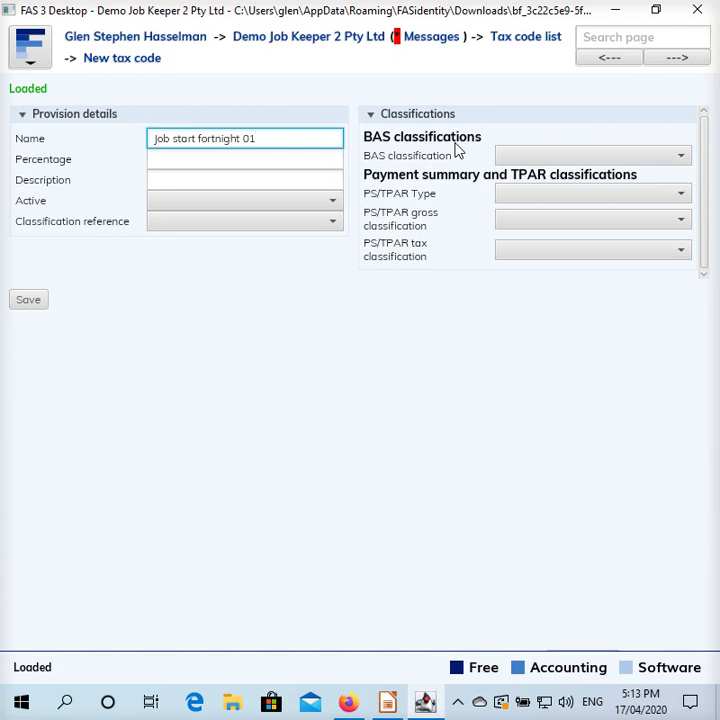
key("Tab")
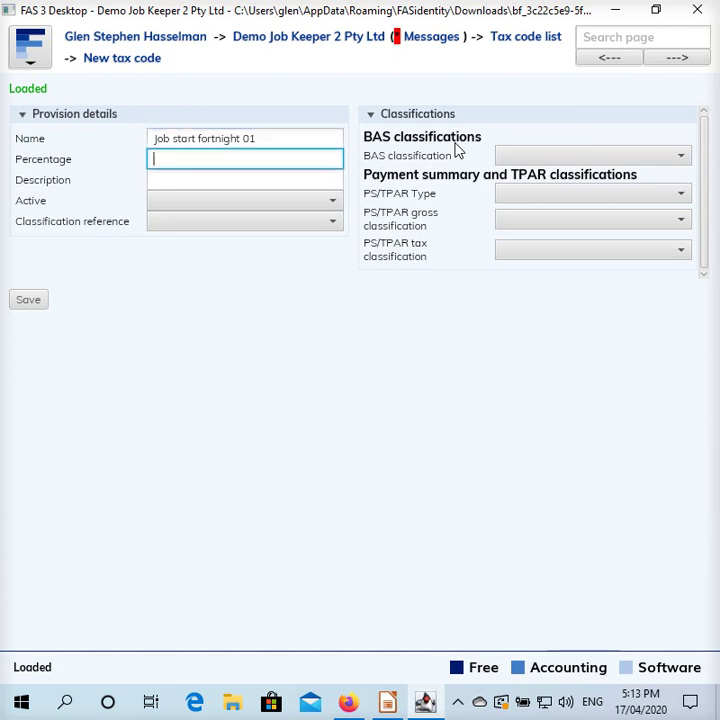
Leave the percentage empty and enter JOBKEEPER-START-FN01 as the tax code's description.
key("Tab")
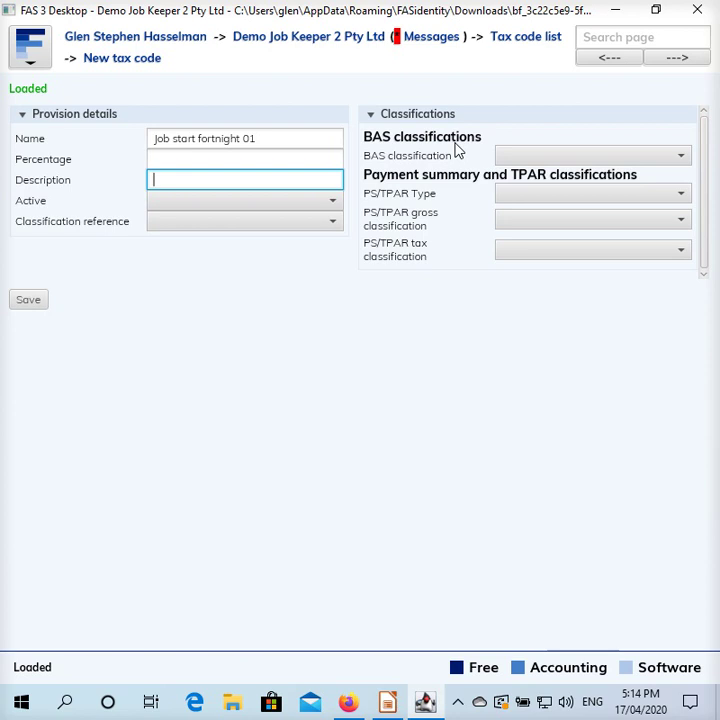
type("JOBKEEPER-STARRT")
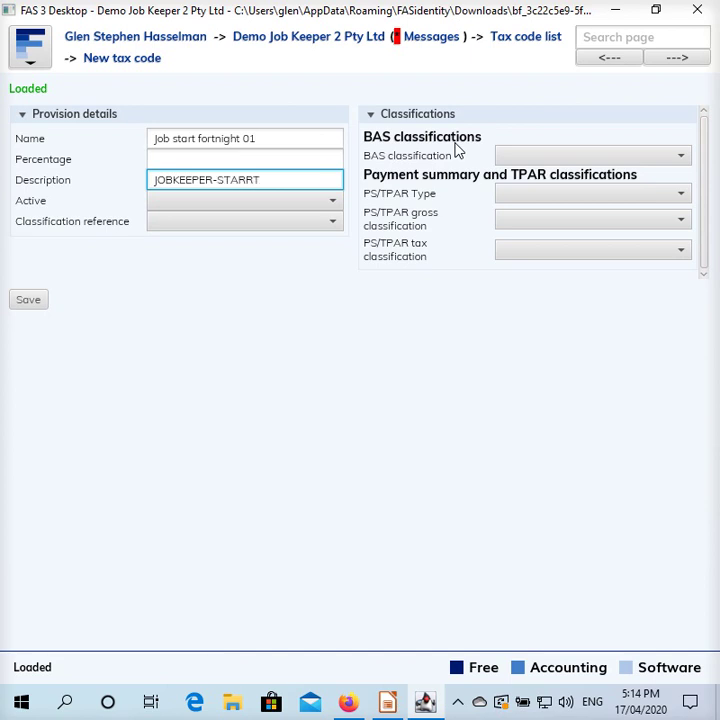
type("-FN01")
key("Left")
key("Left")
key("Left")
key("Left")
key("Left")
key("Left")
key("BackSpace")
key("Right")
key("Right")
key("Right")
key("Right")
key("Right")
key("Right")
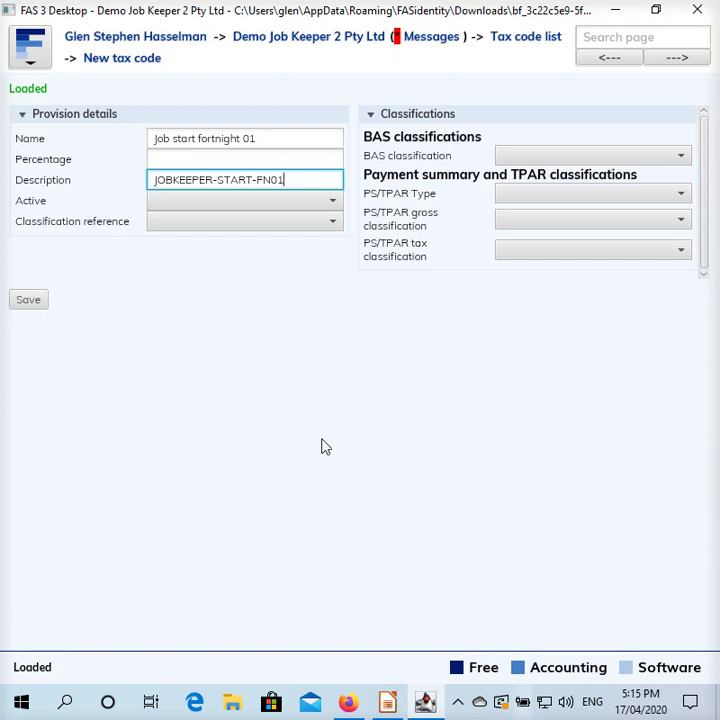
Set the tax code's Active option to True and its classification reference to Liability.
left_click(322, 204)
left_click(265, 243)
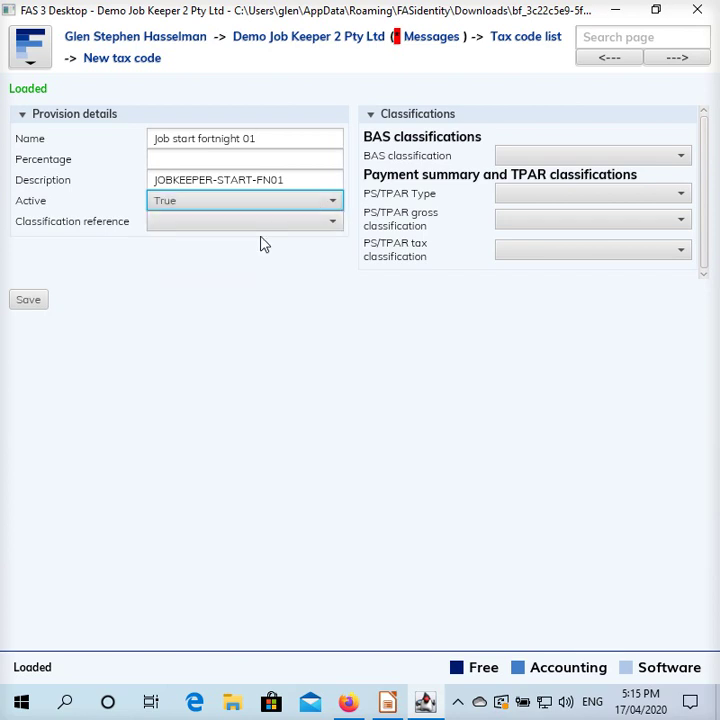
left_click(243, 224)
left_click(223, 284)
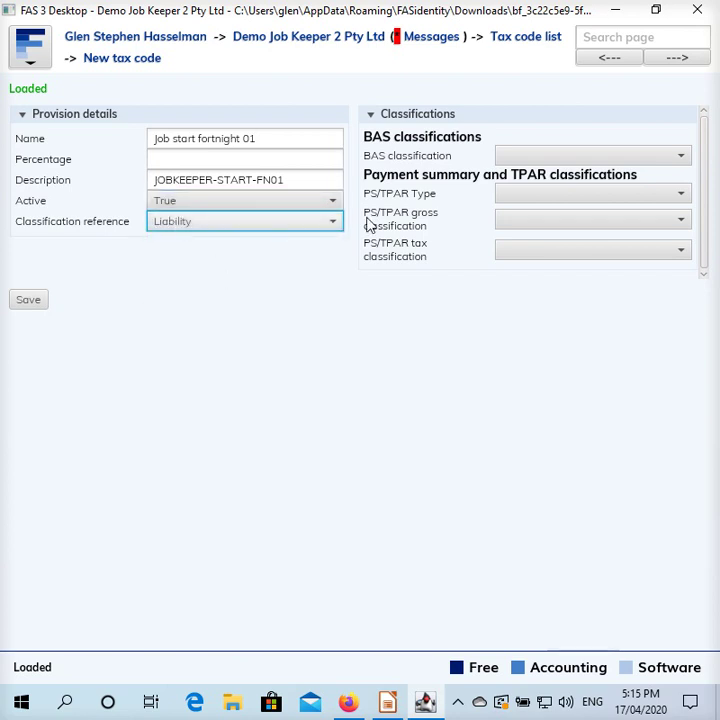
Set the tax code's BAS classification to Not applicable and its PS/TPAR type to Individual_Non_Business.
left_click(551, 158)
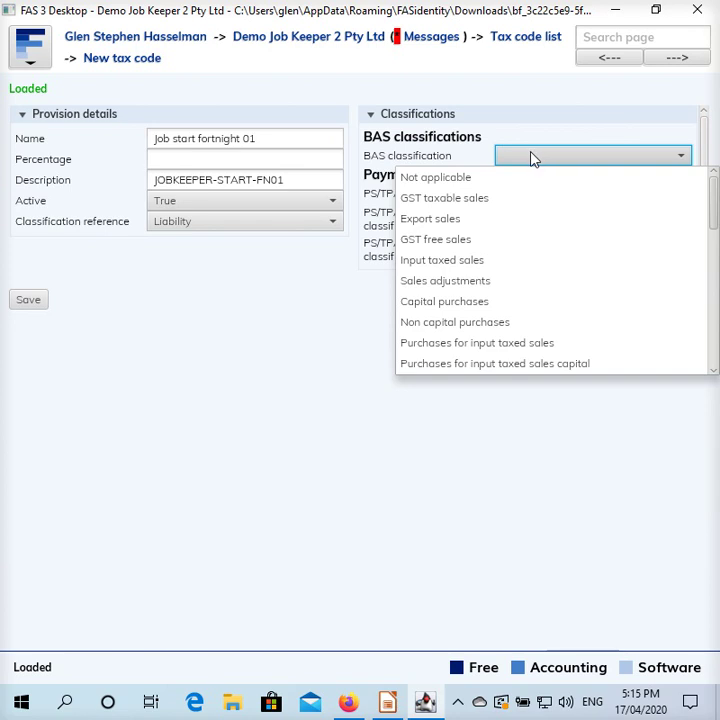
left_click(523, 177)
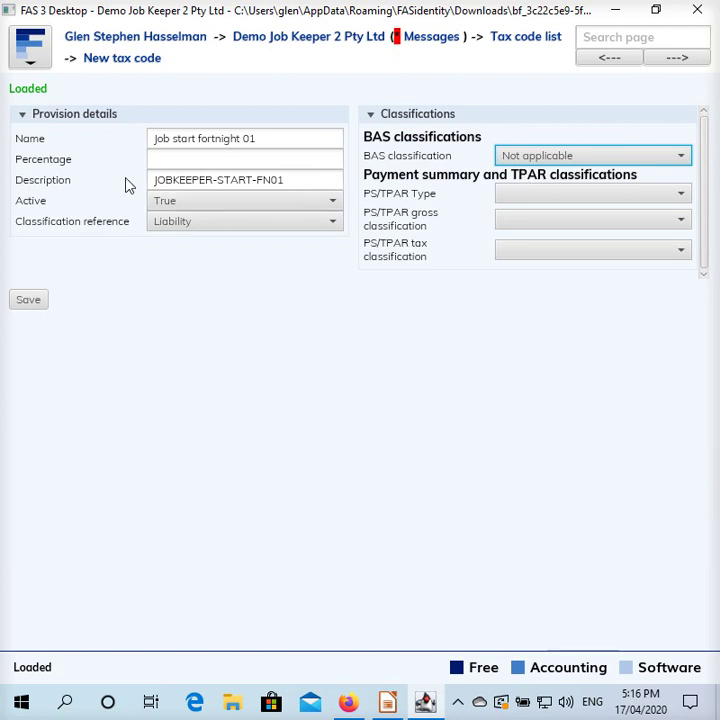
left_click(510, 196)
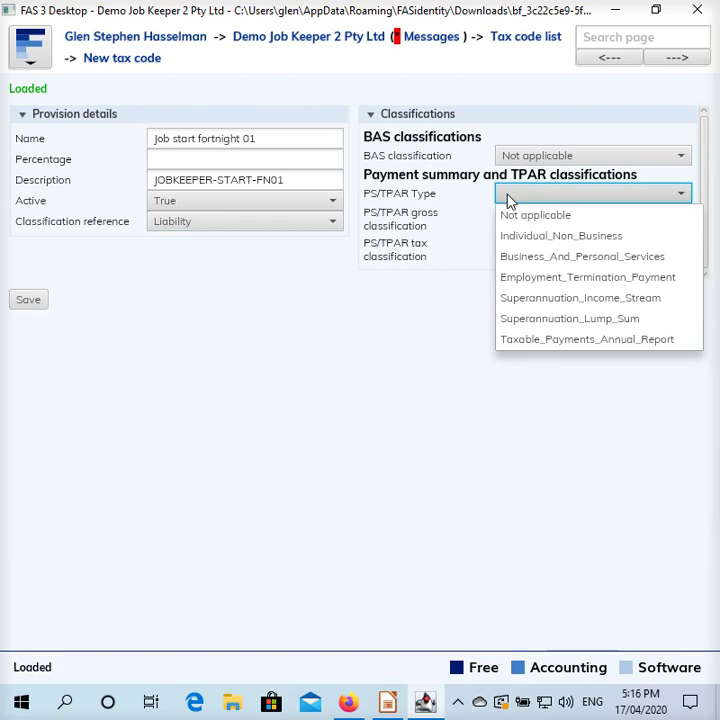
left_click(535, 236)
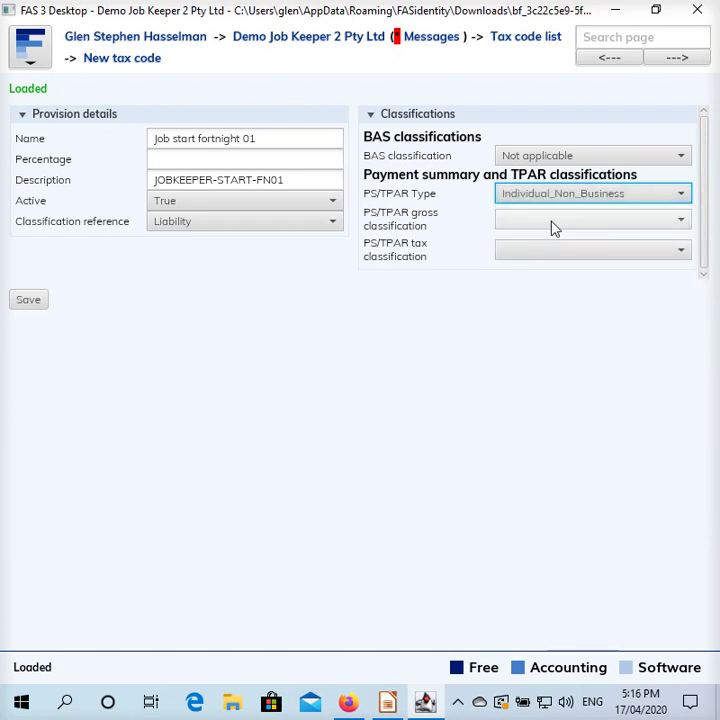
Choose Individual_Non_Business_Employment_Allowances_Other as PS/TPAR gross classification and Not applicable as tax classification, and save the tax code.
left_click(552, 221)
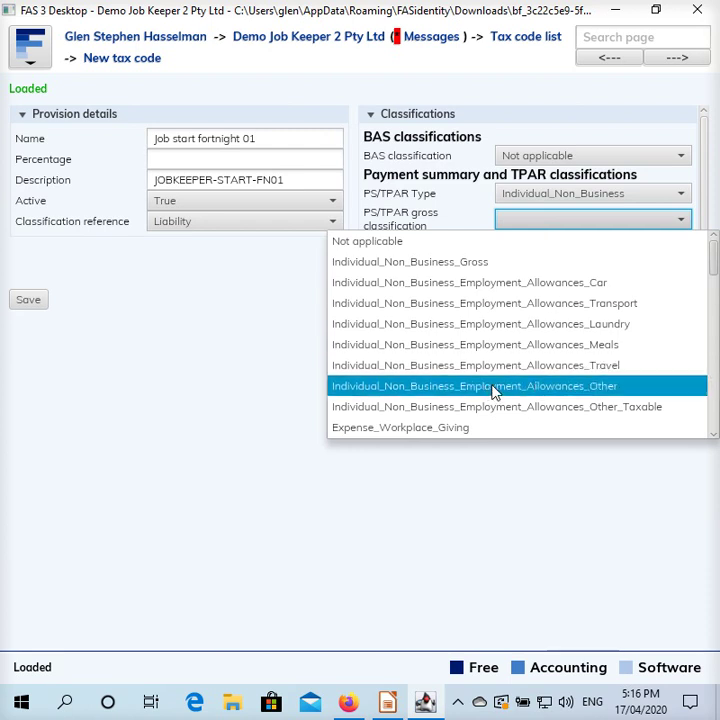
left_click(636, 393)
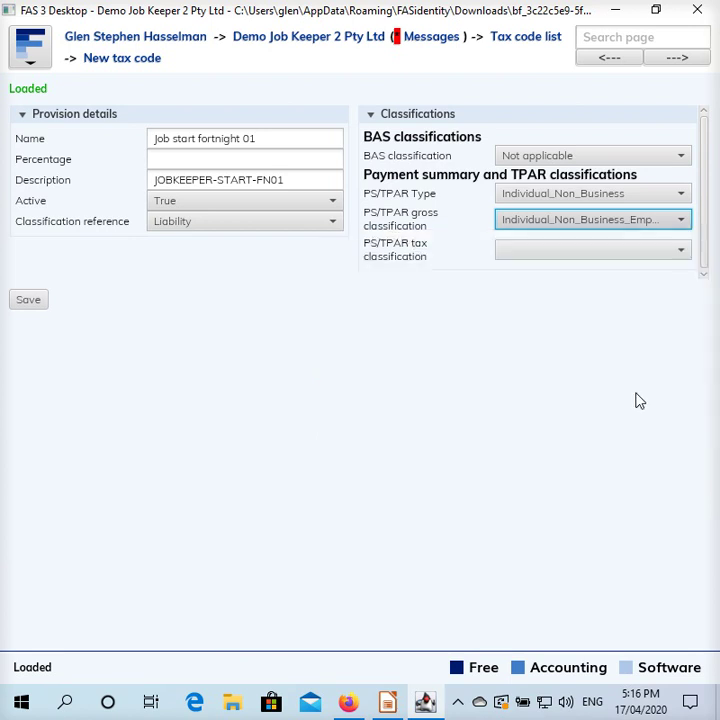
left_click(640, 258)
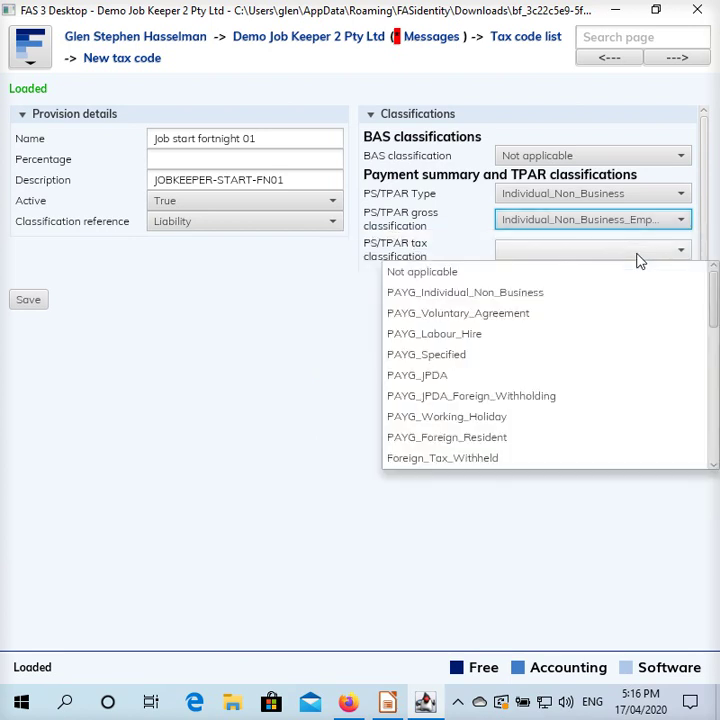
left_click(630, 270)
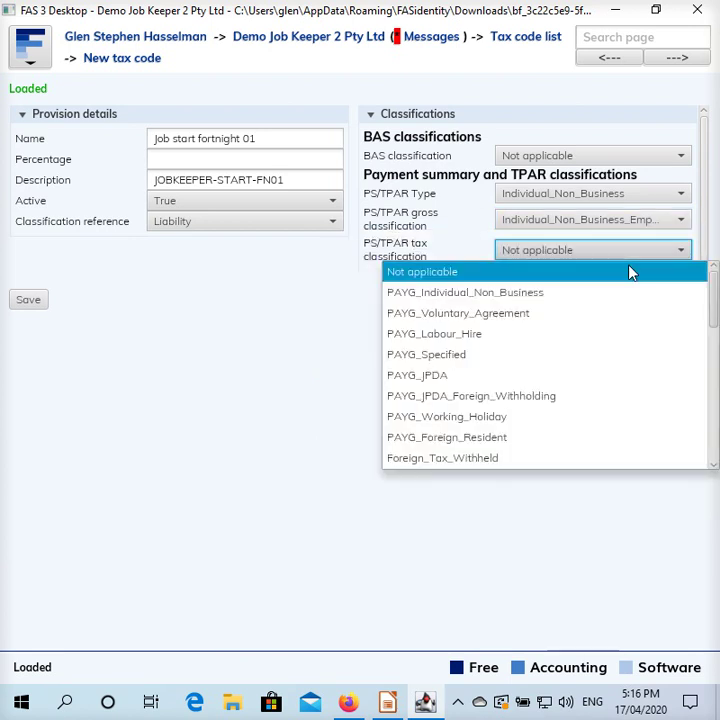
left_click(31, 301)
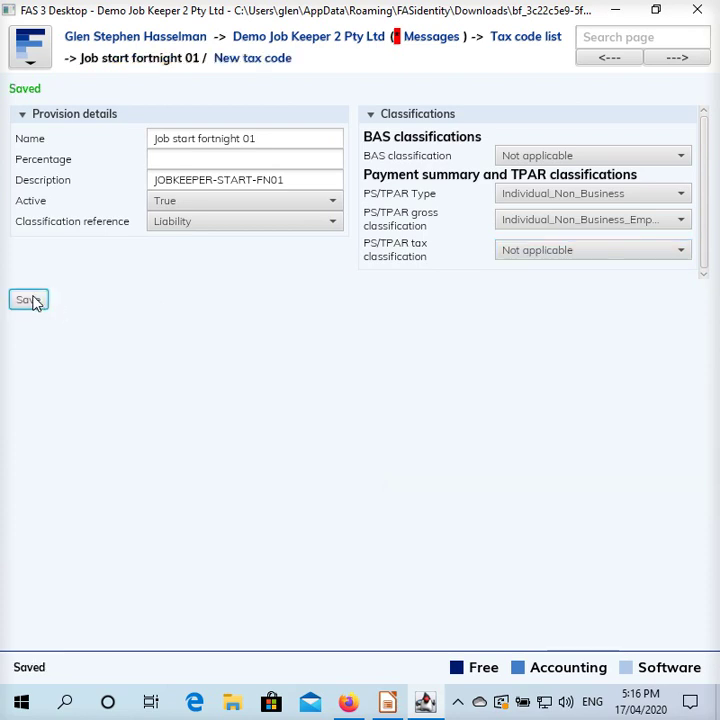
Start a new account from the business's account list, ready for its name.
left_click(349, 44)
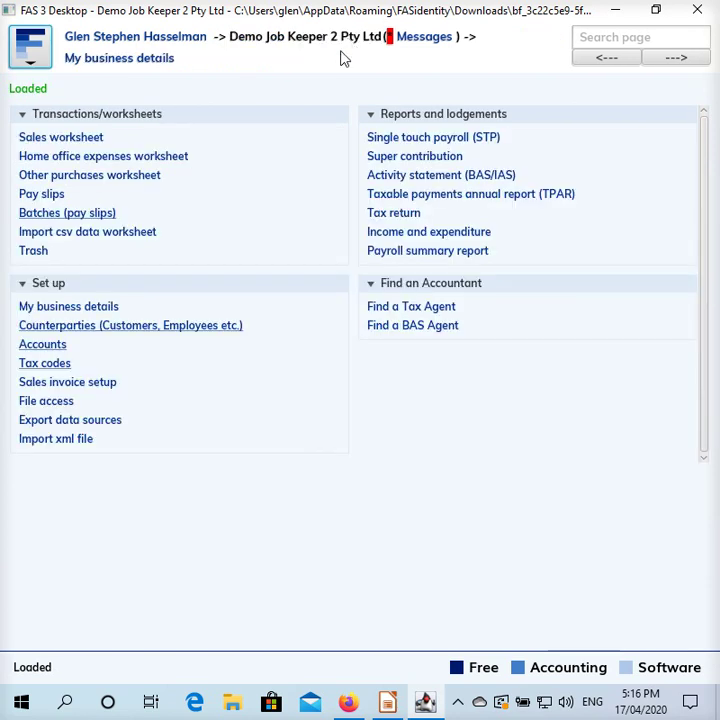
left_click(57, 347)
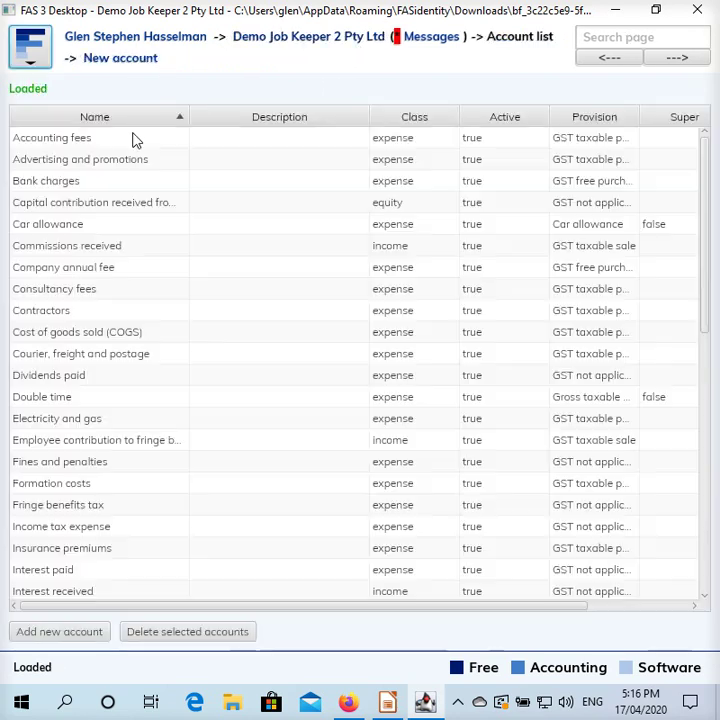
left_click(145, 62)
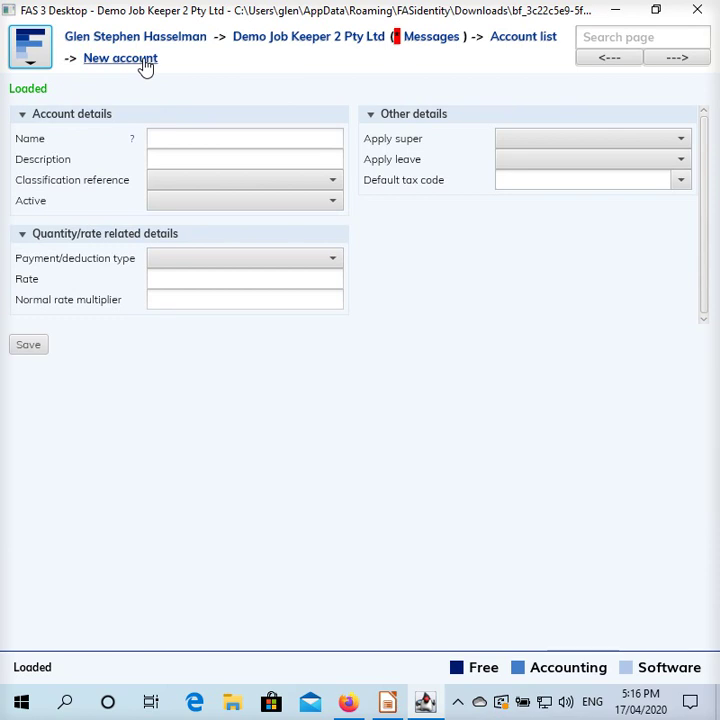
left_click(223, 137)
type("jOB KEEPER")
key("BackSpace")
key("BackSpace")
key("BackSpace")
key("BackSpace")
key("BackSpace")
key("BackSpace")
key("BackSpace")
key("BackSpace")
key("BackSpace")
key("BackSpace")
Name the new account Job keeper from fortnight 01.
key("Caps_Lock")
type("Jo")
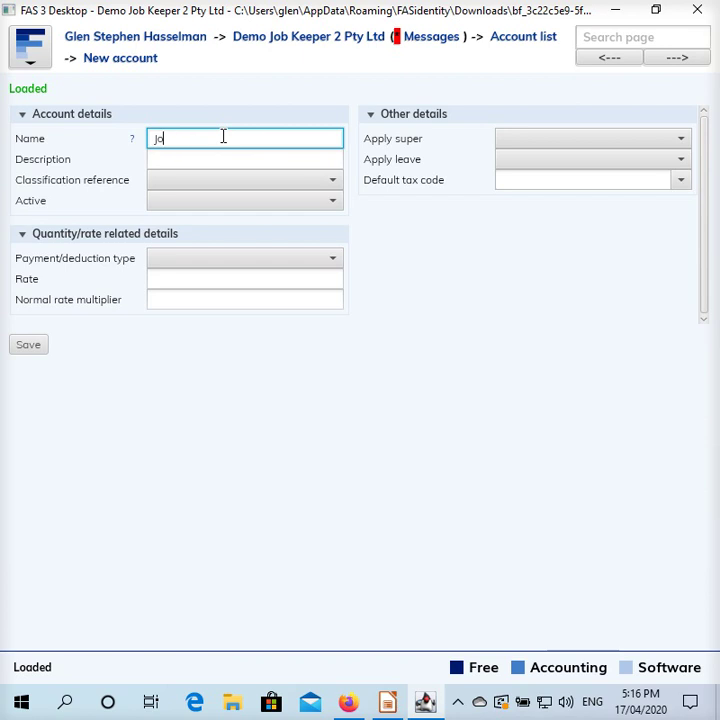
type("b keeper from fortnight 01")
key("Tab")
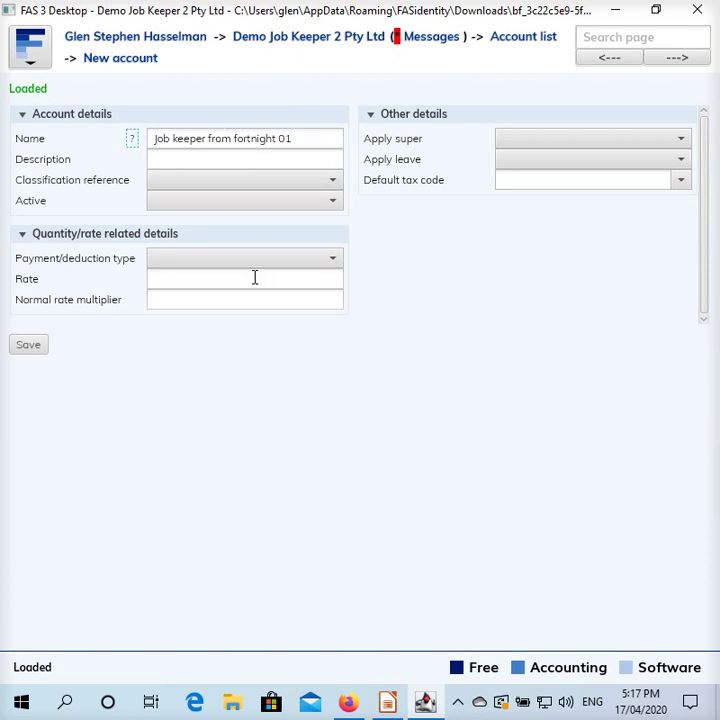
Set the account's classification reference to Expense and its Active option to True.
left_click(229, 186)
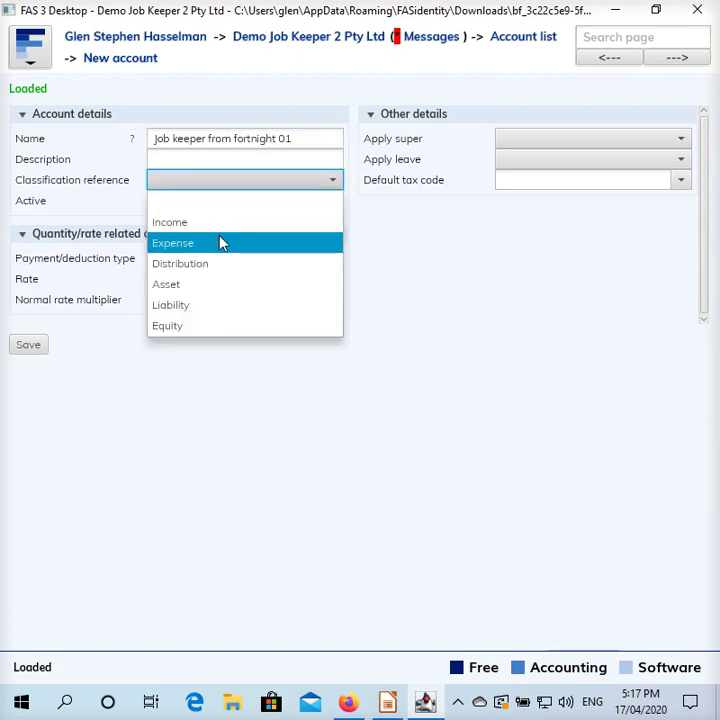
left_click(222, 243)
left_click(237, 205)
left_click(214, 241)
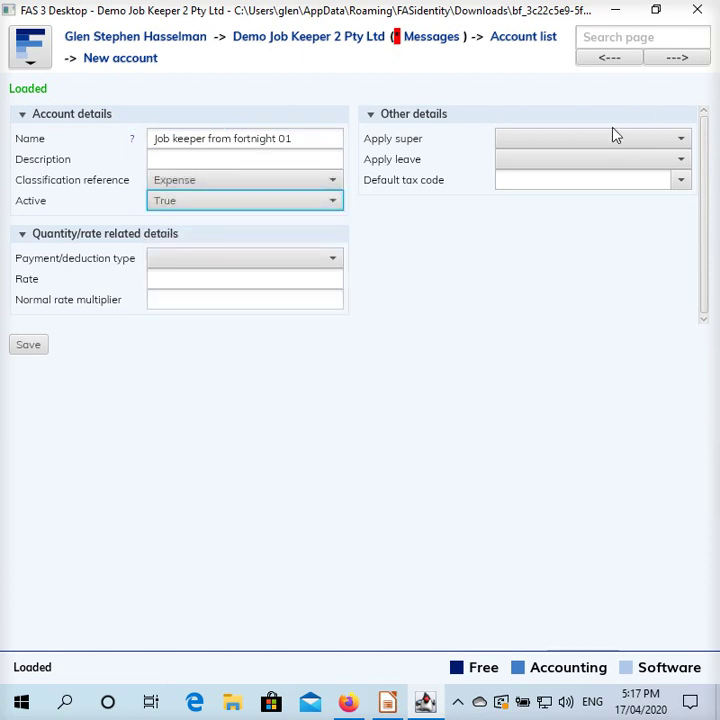
Set both Apply super and Apply leave to False for the account.
left_click(610, 139)
left_click(574, 201)
left_click(562, 160)
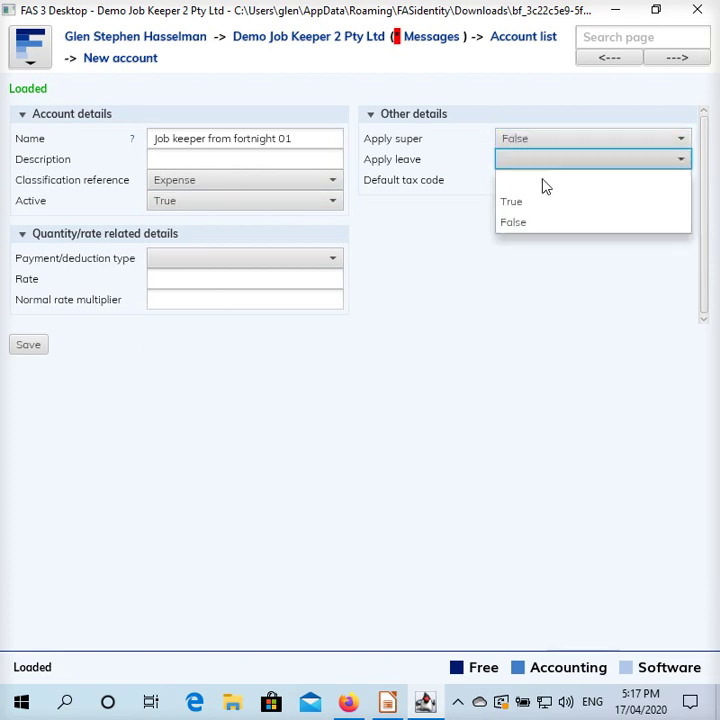
left_click(533, 222)
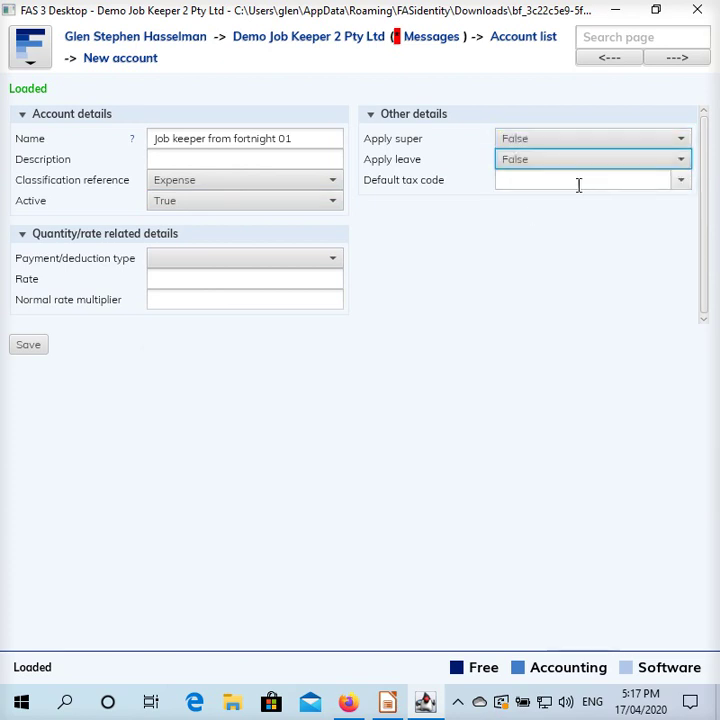
Assign Job start fortnight 01 as the account's default tax code.
left_click(651, 181)
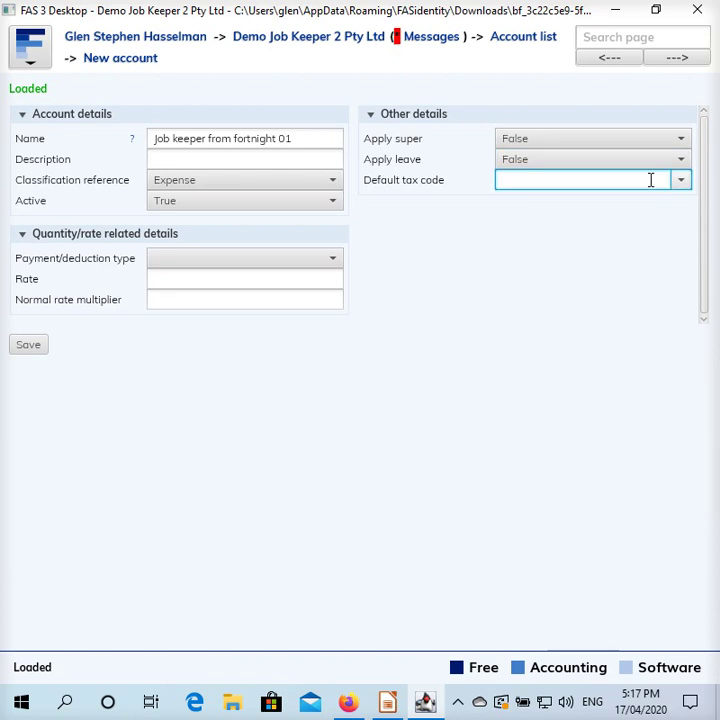
type("Job")
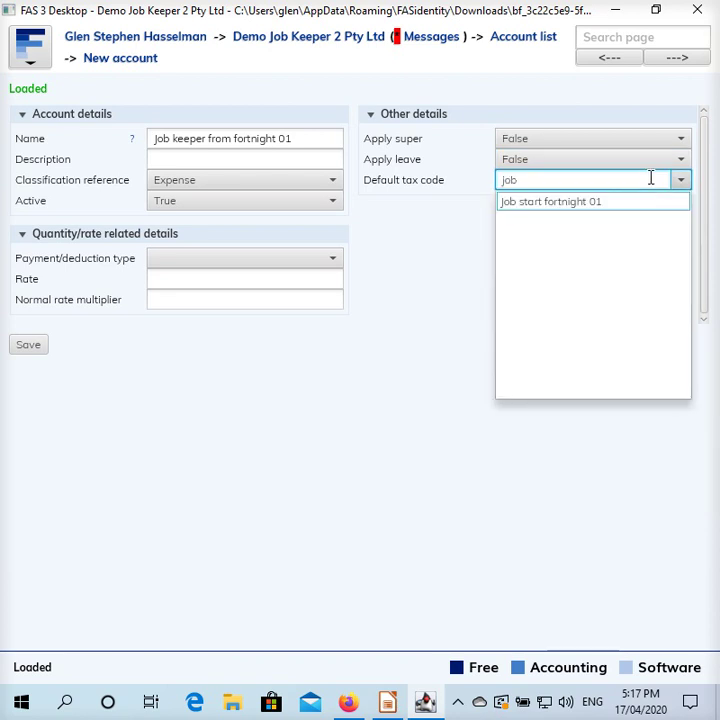
left_click(604, 201)
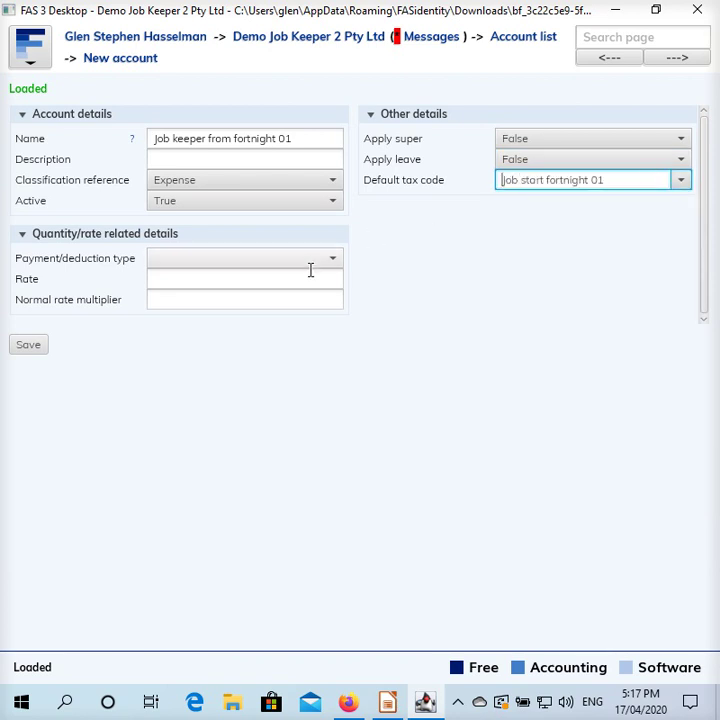
Set the account's payment/deduction type to Earnings (incl. leave taken) and save the account.
left_click(246, 262)
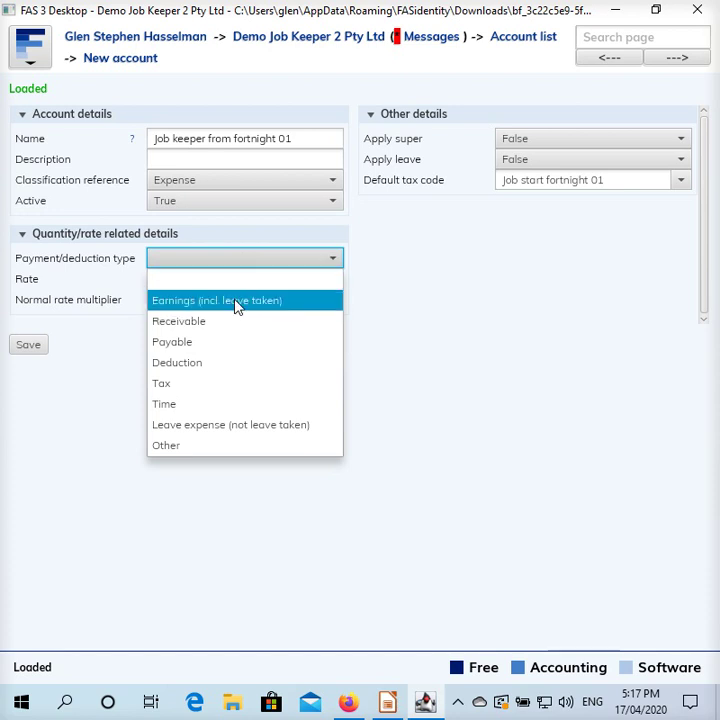
left_click(237, 303)
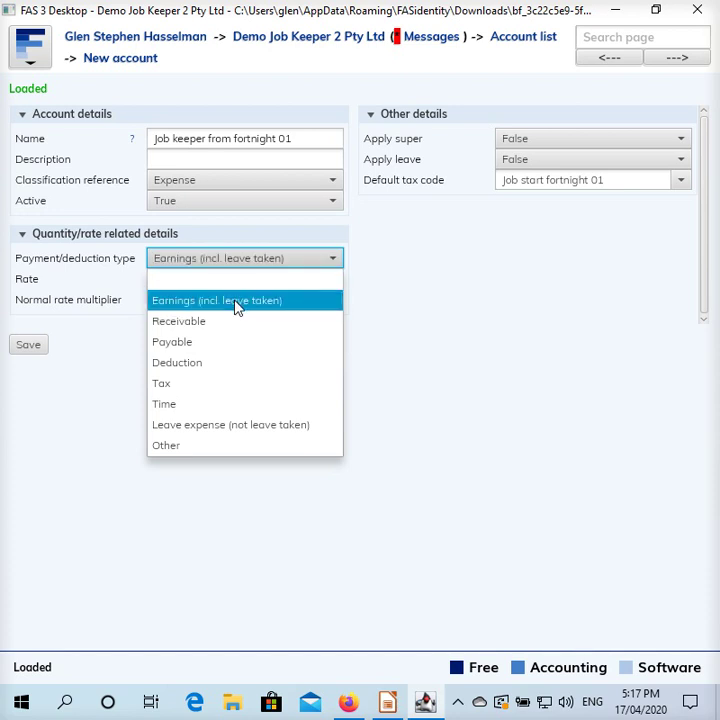
left_click(237, 303)
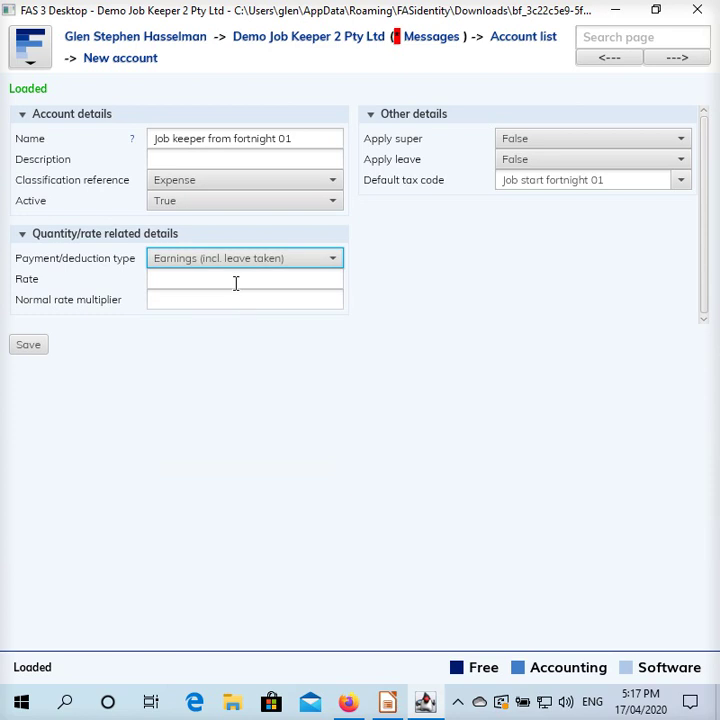
left_click(235, 281)
left_click(219, 302)
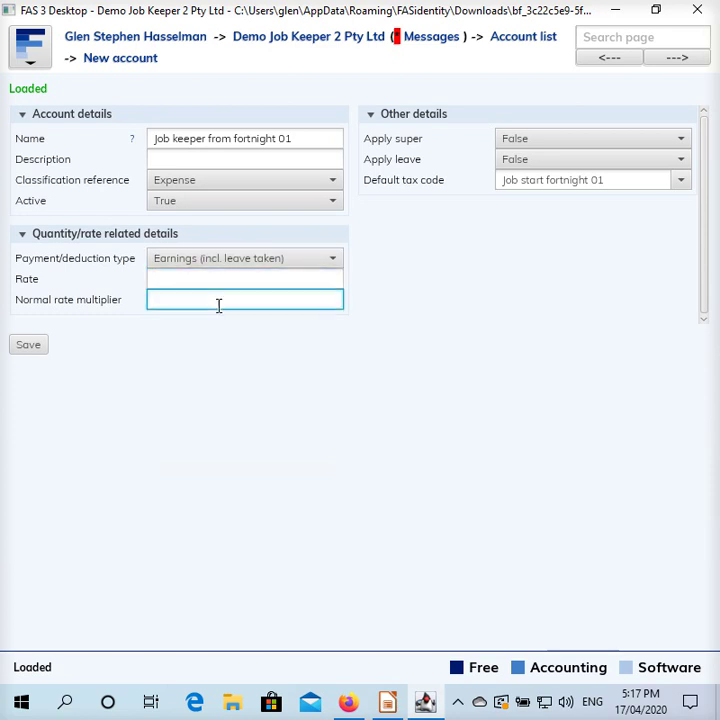
left_click(38, 347)
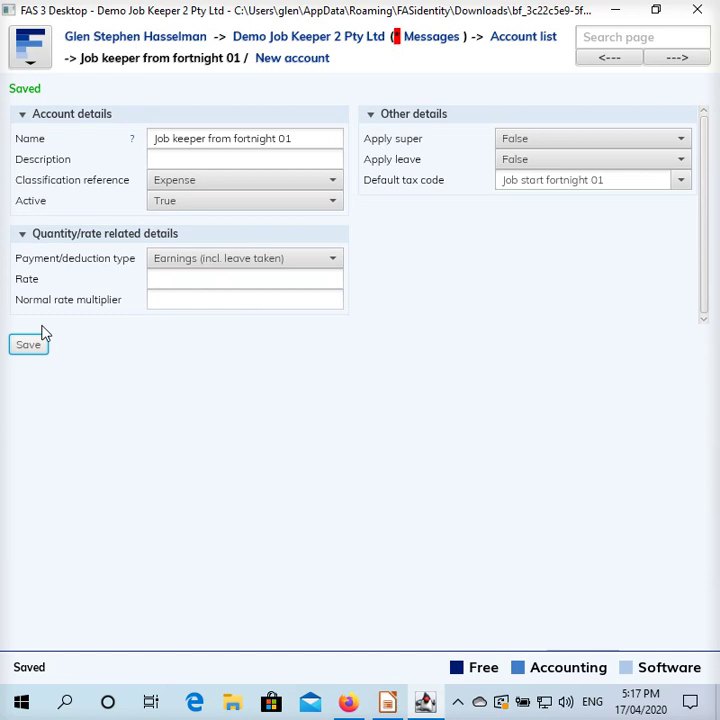
Start a new pay slip batch for the demo company with a payment date of 24 Mar 2020.
left_click(342, 38)
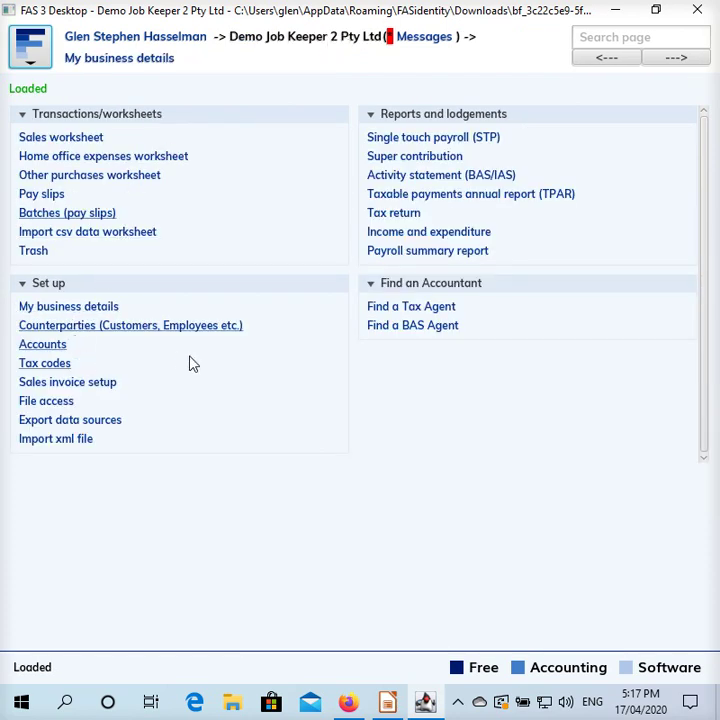
left_click(100, 214)
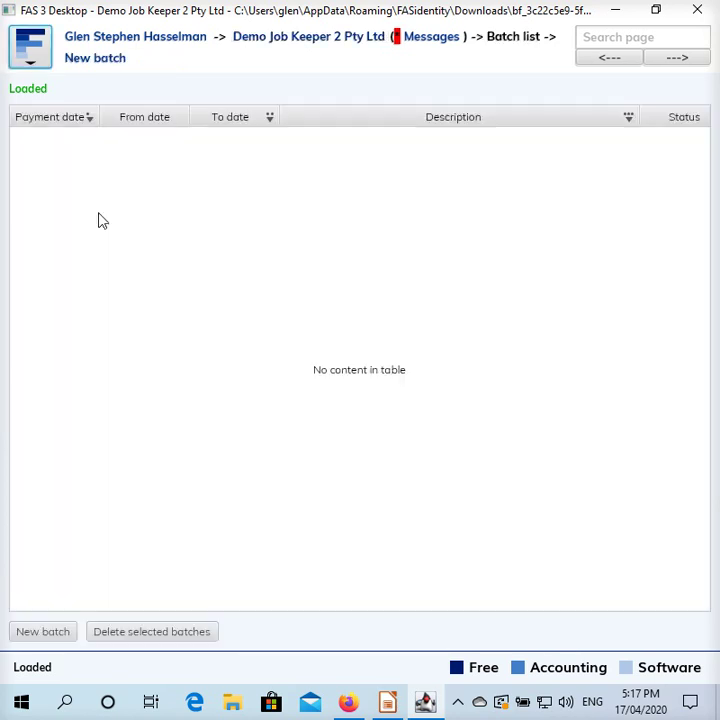
left_click(38, 634)
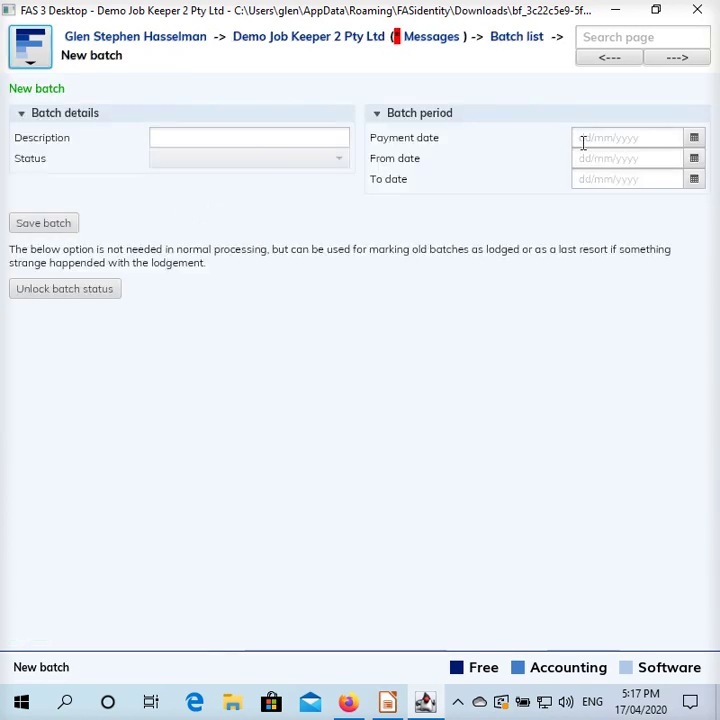
left_click(694, 138)
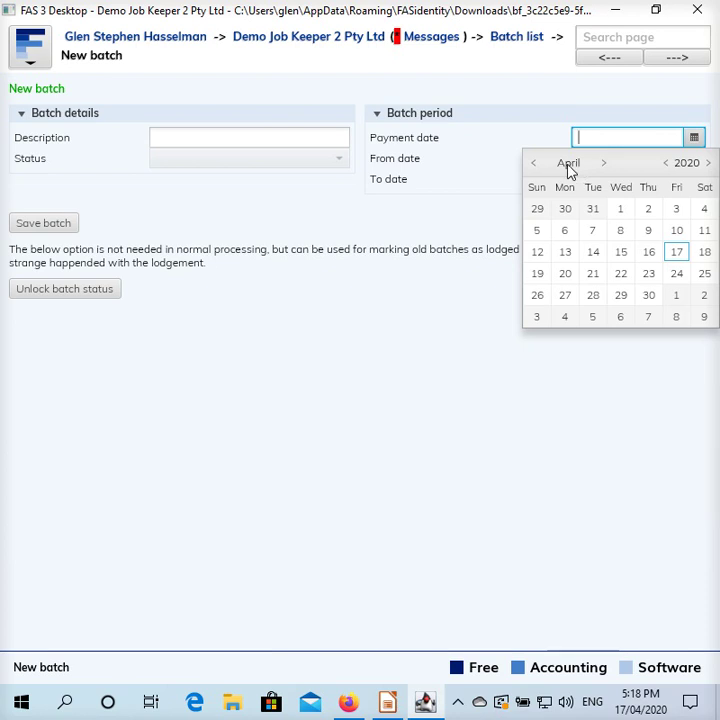
left_click(536, 163)
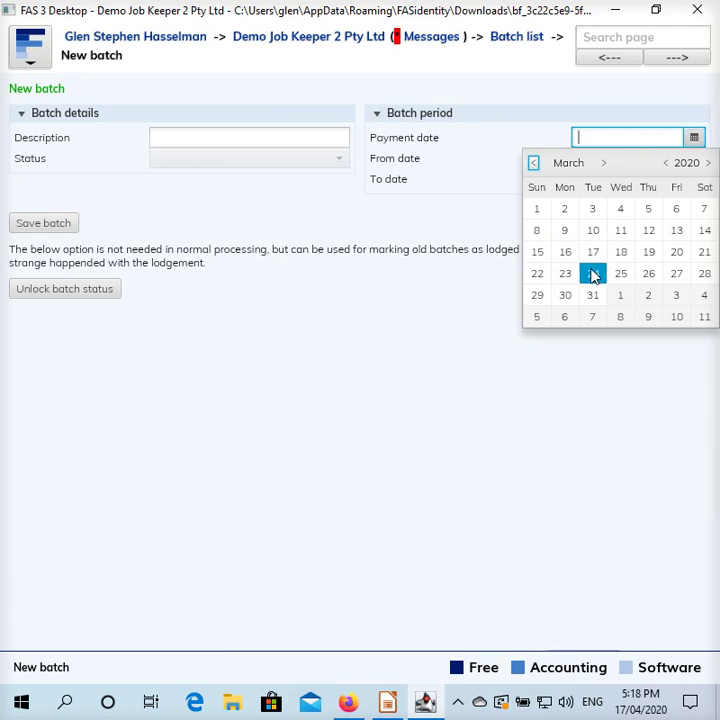
left_click(593, 275)
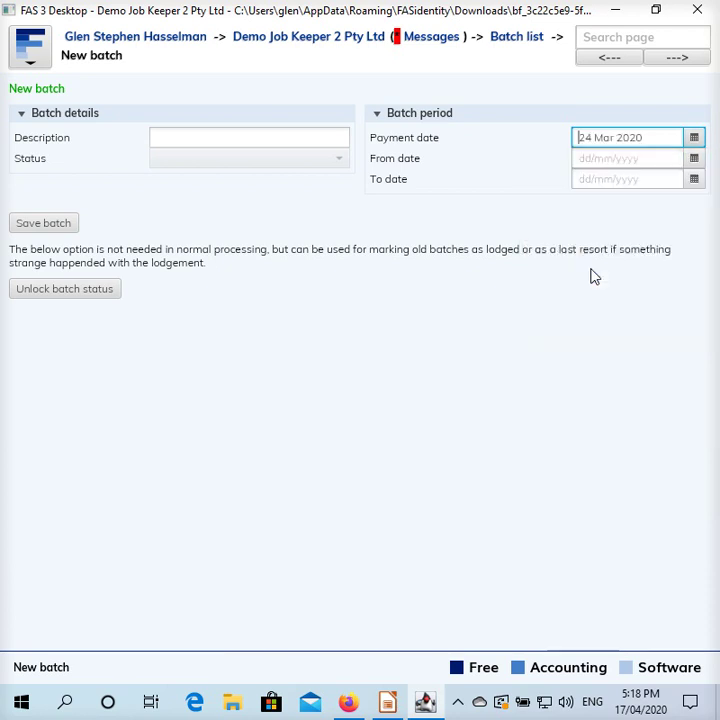
Set the batch period from 16 Mar 2020 to 22 Mar 2020.
left_click(694, 158)
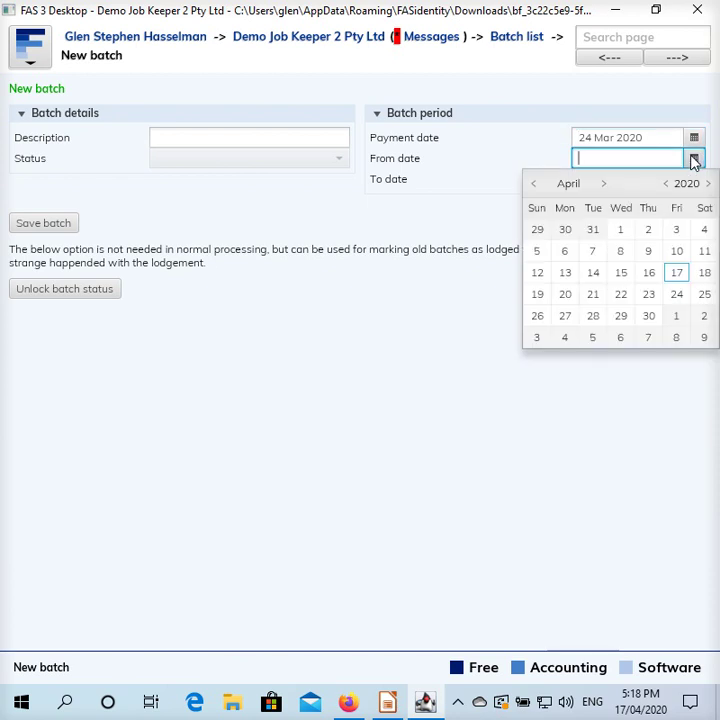
left_click(534, 184)
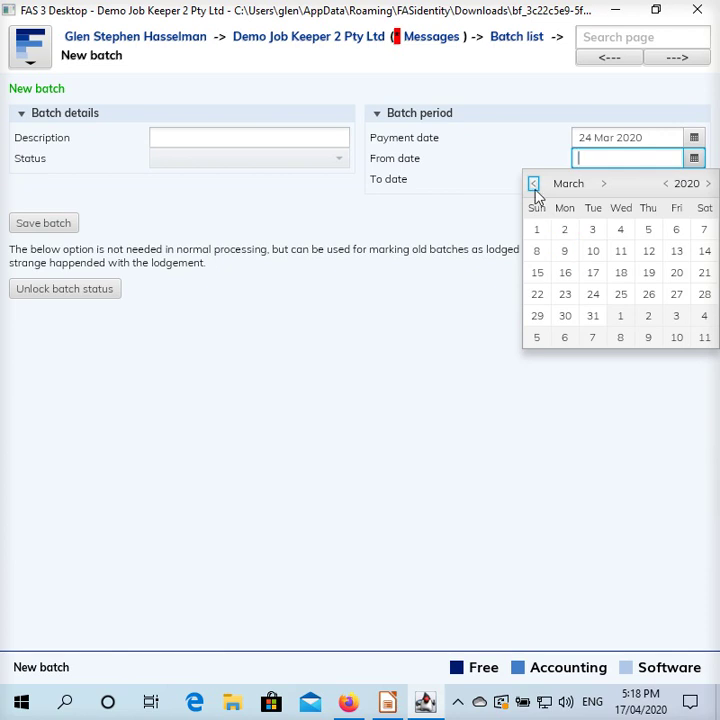
left_click(565, 273)
left_click(694, 181)
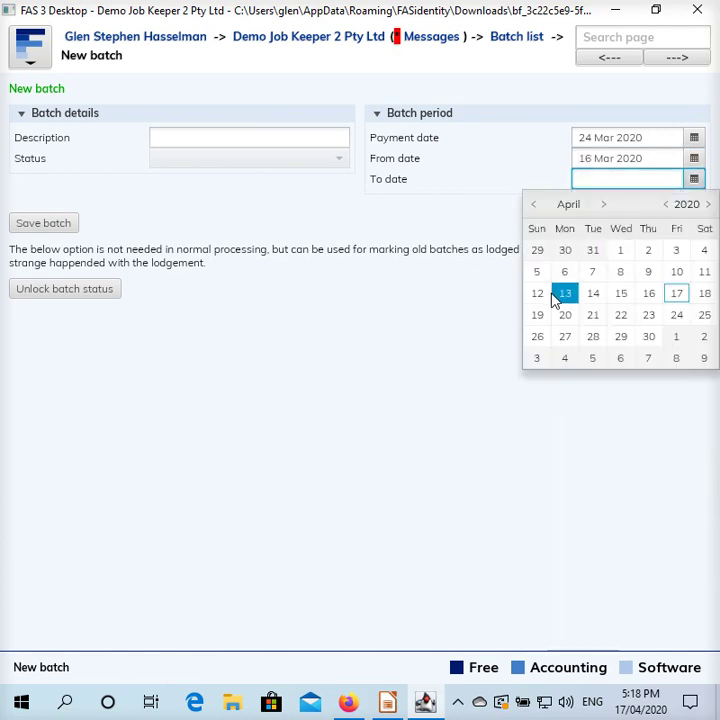
left_click(535, 205)
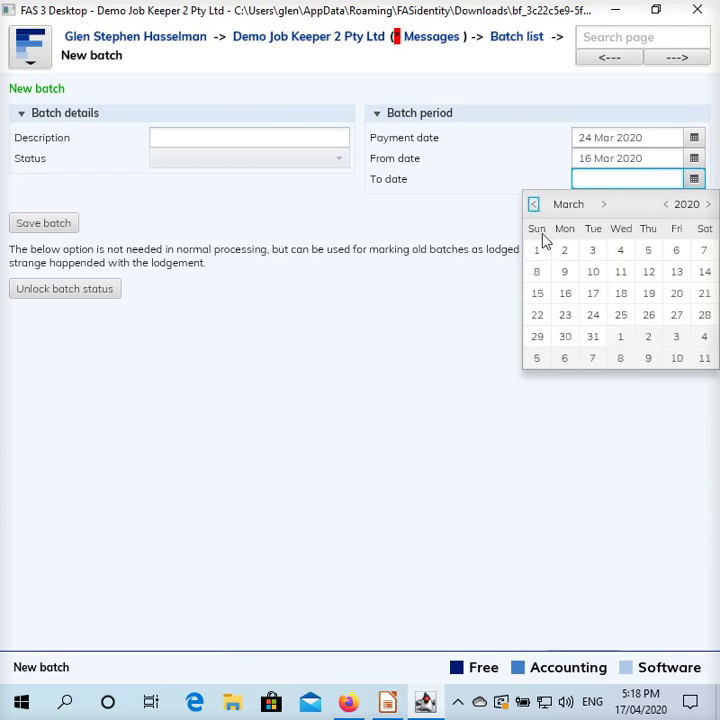
left_click(540, 317)
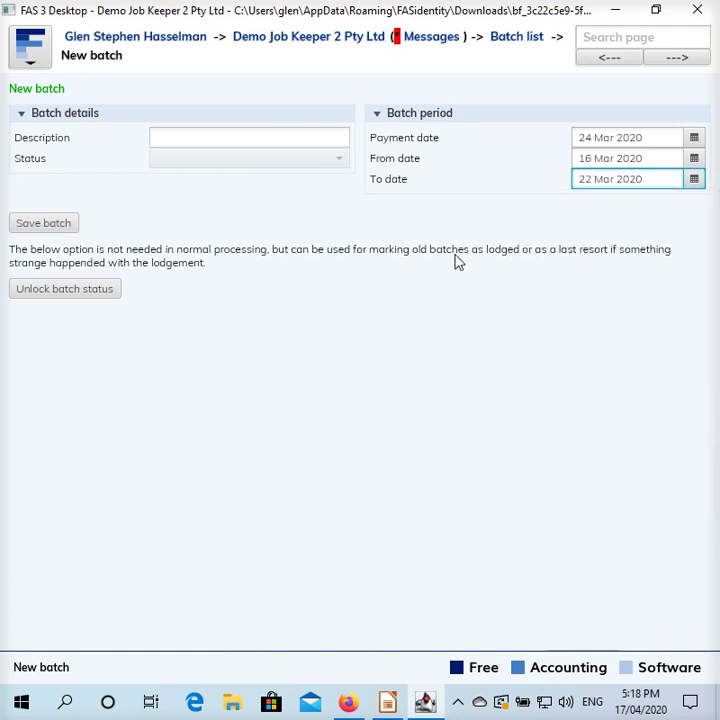
Describe the batch as Week ending 22 Mar 2020 and save it.
left_click(298, 136)
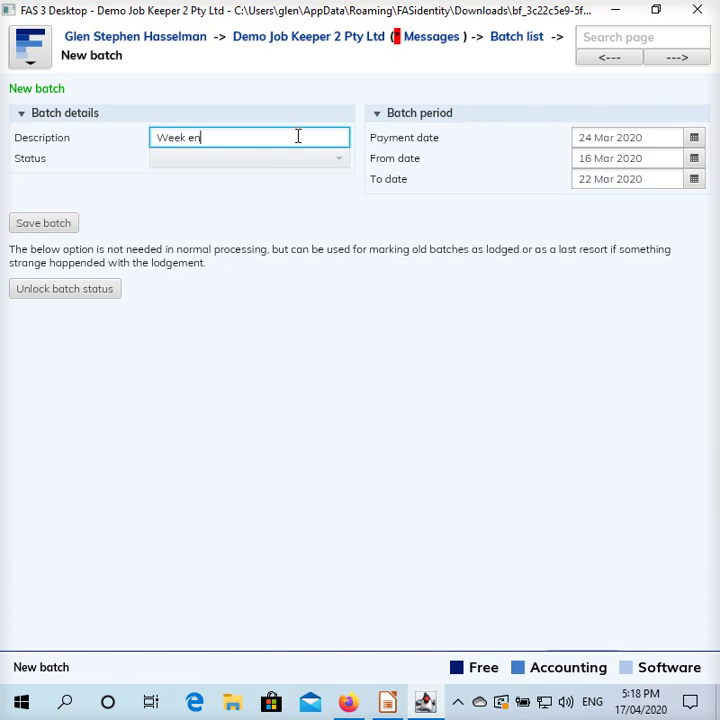
type("ng 22 Mar 2020")
left_click(52, 224)
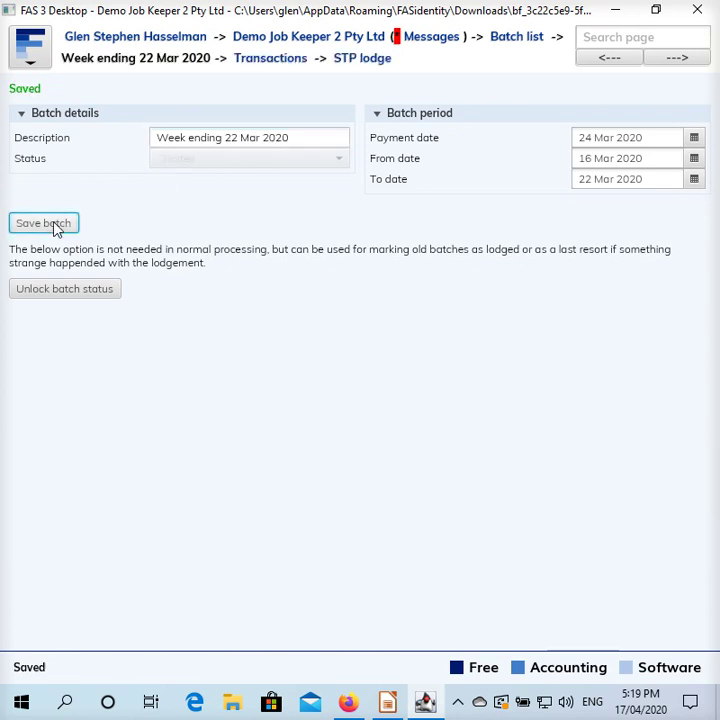
Create a new pay slip in the saved batch with The Employee as counterparty.
left_click(252, 64)
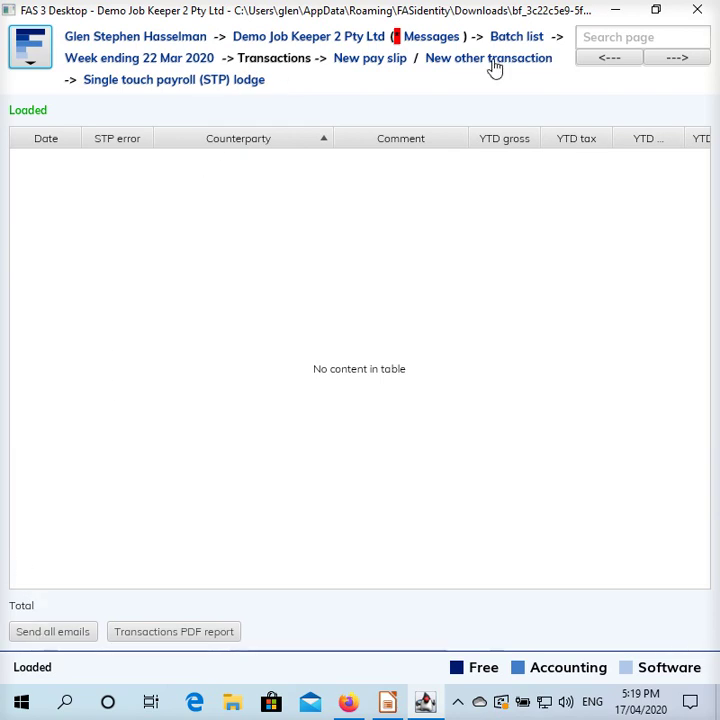
left_click(378, 60)
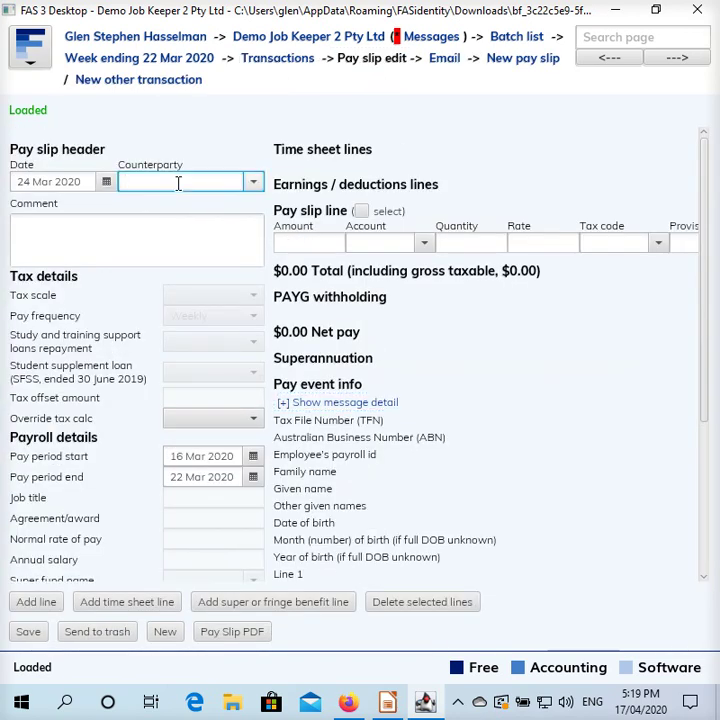
type("the")
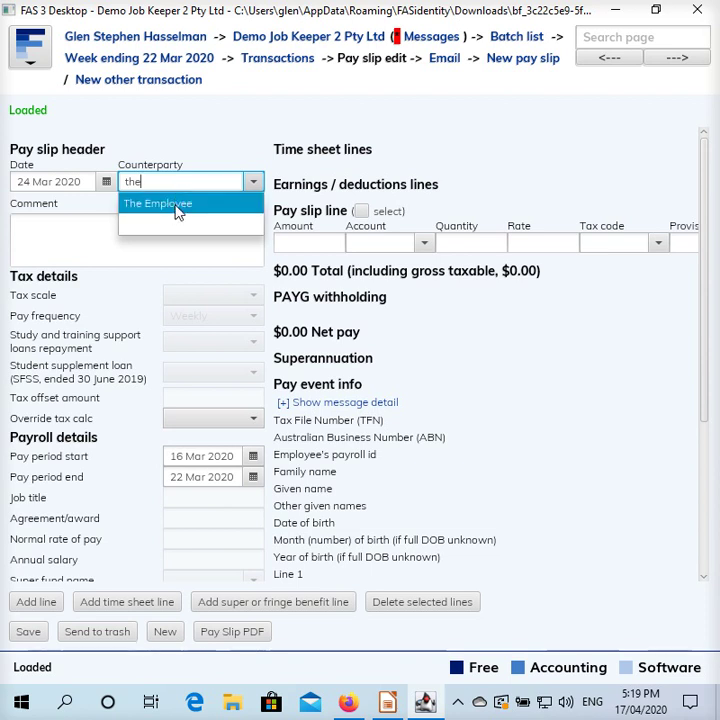
left_click(177, 204)
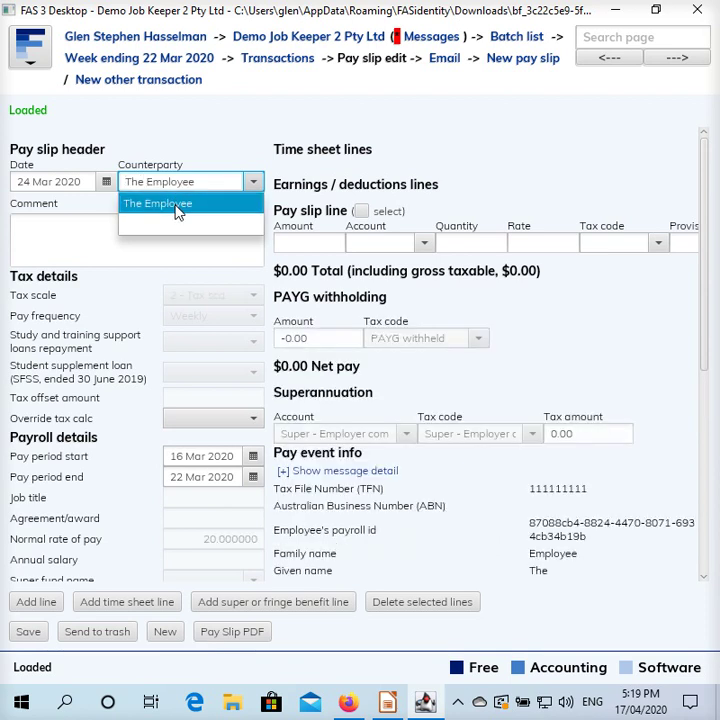
Fill the pay slip line with the Normal time account and a quantity of 38, save it, and check the year to date amounts.
left_click(370, 244)
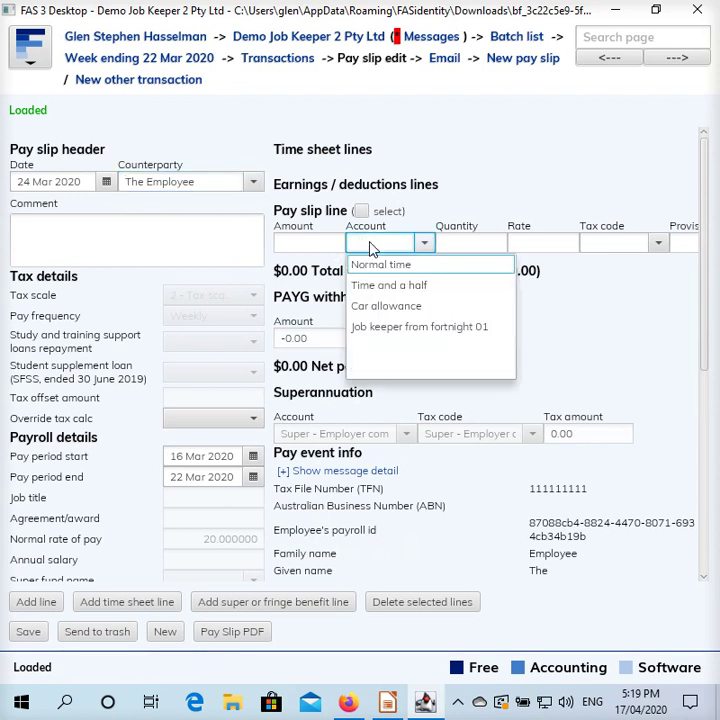
type("nor")
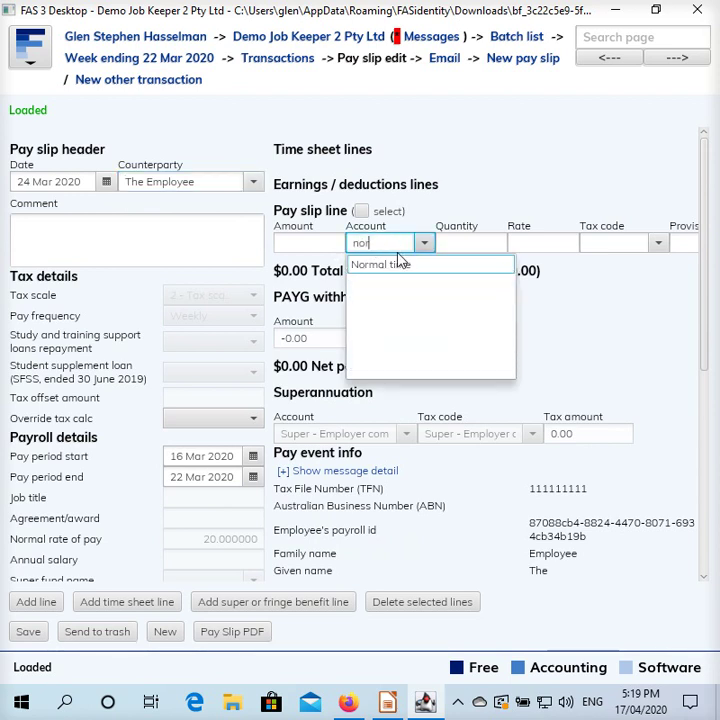
left_click(385, 264)
left_click(487, 240)
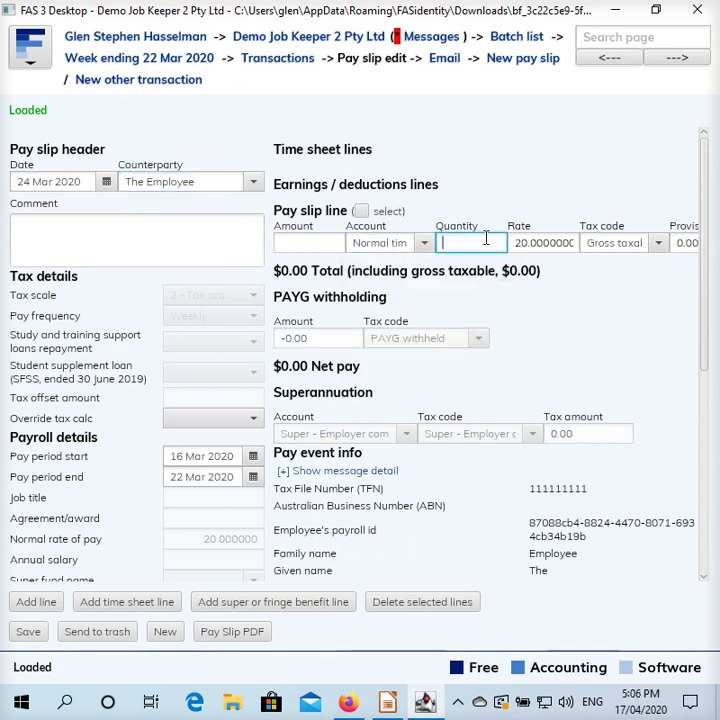
type("3")
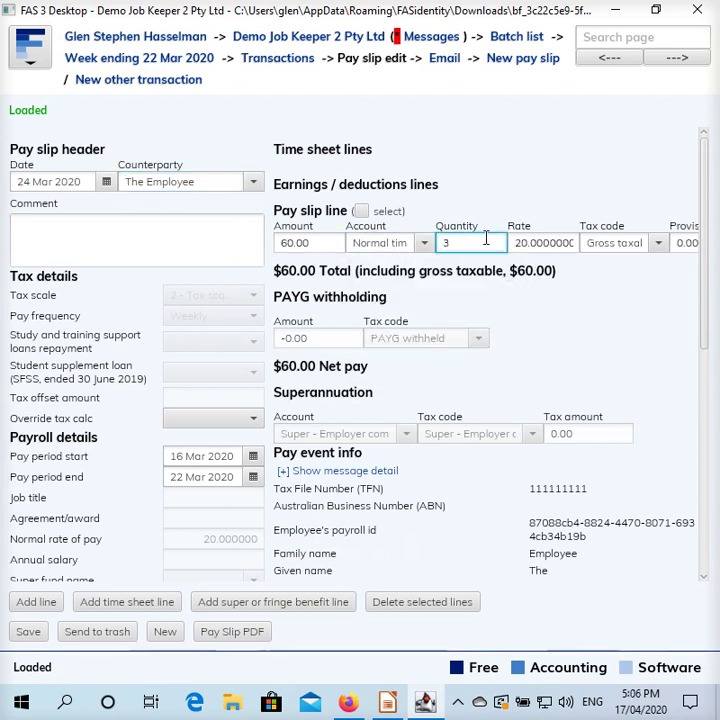
type("8")
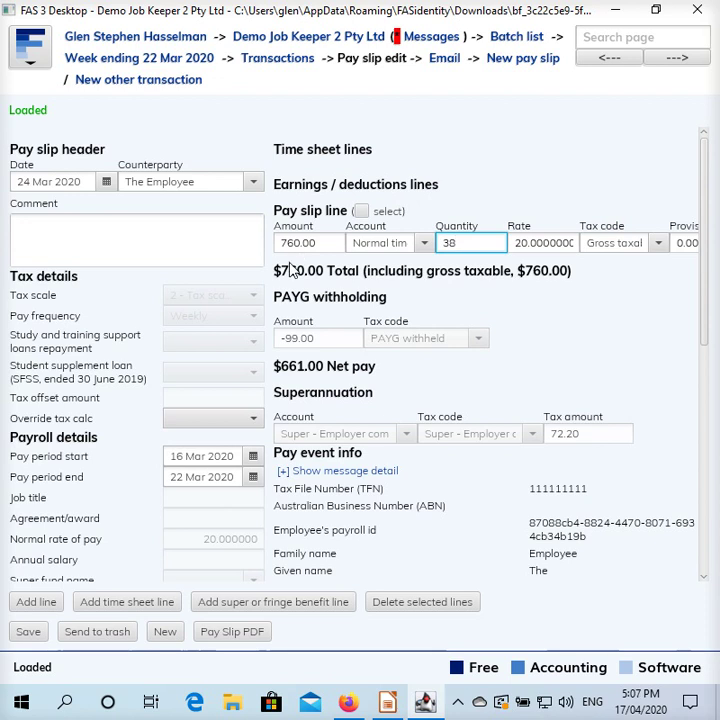
left_click(28, 631)
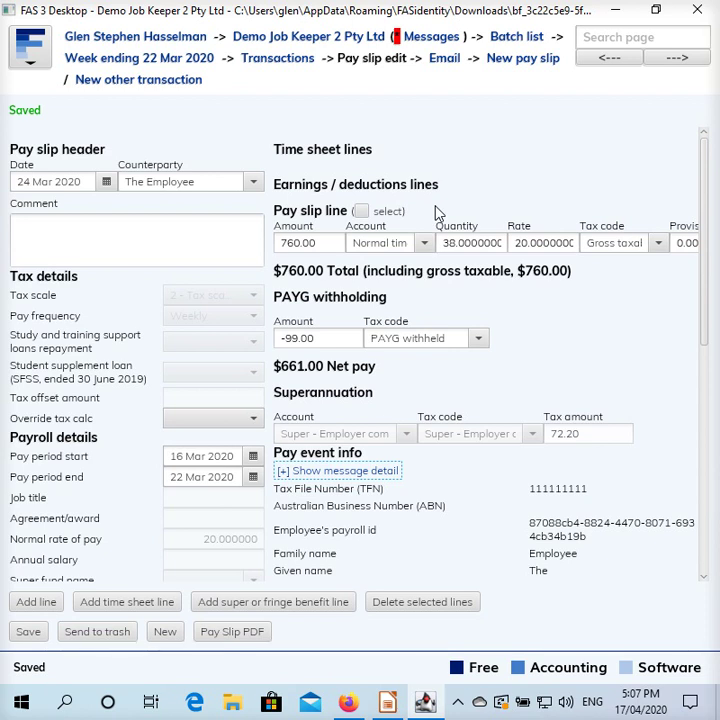
scroll(700, 255, "down", 1)
left_click_drag(700, 255, 688, 501)
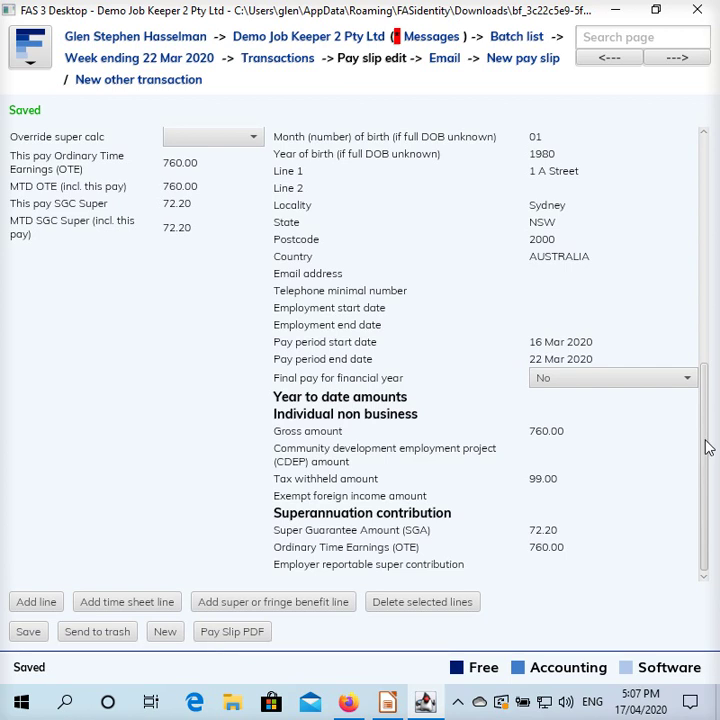
scroll(707, 463, "up", 3)
scroll(681, 124, "up", 4)
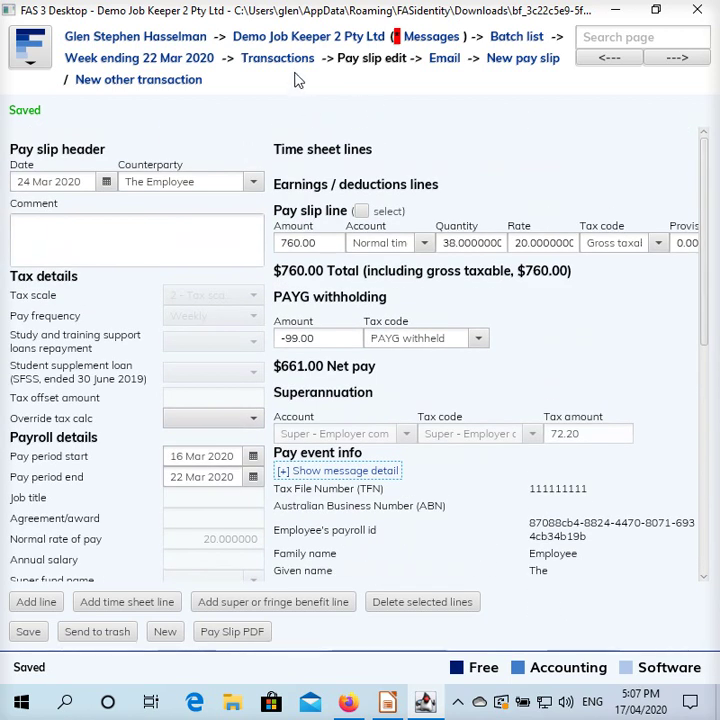
Start another pay slip batch from the batch list with a From date of 23 Mar 2020.
left_click(525, 40)
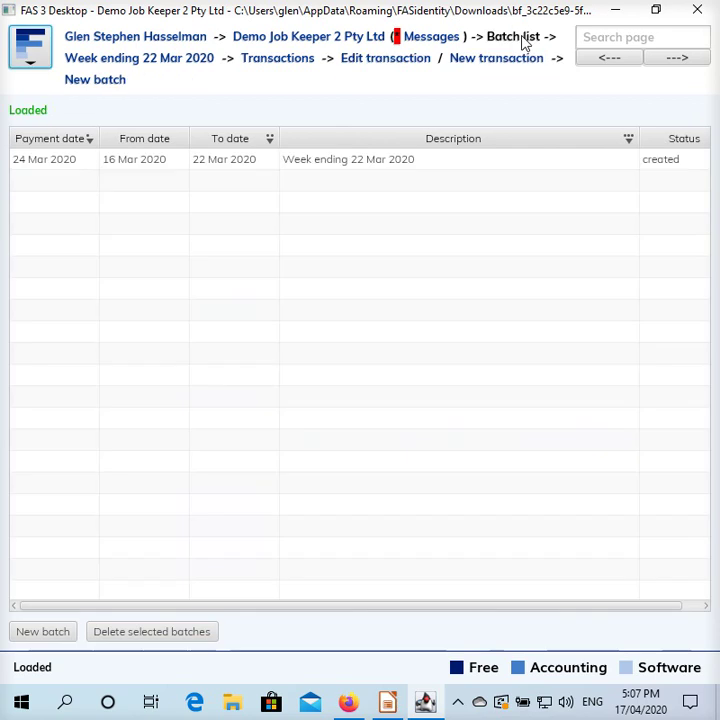
left_click(107, 88)
left_click(198, 139)
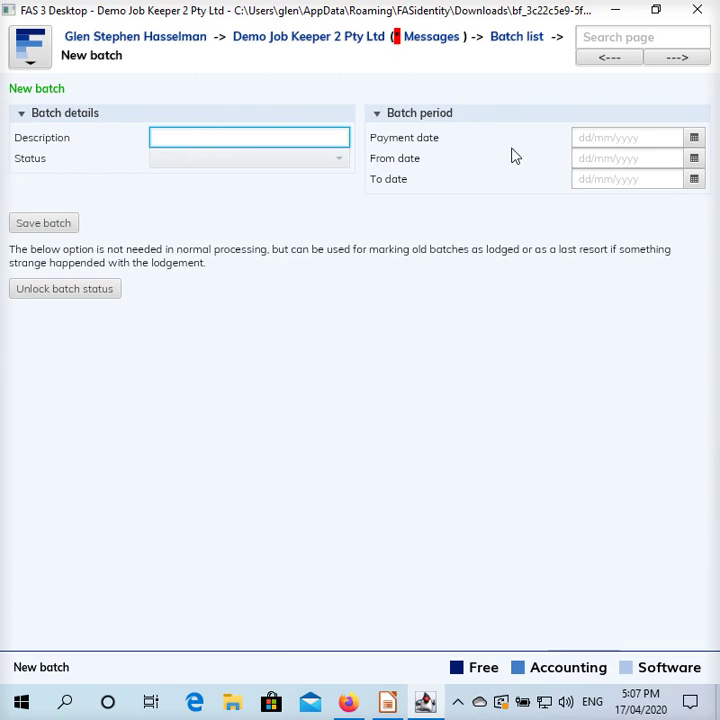
left_click(694, 158)
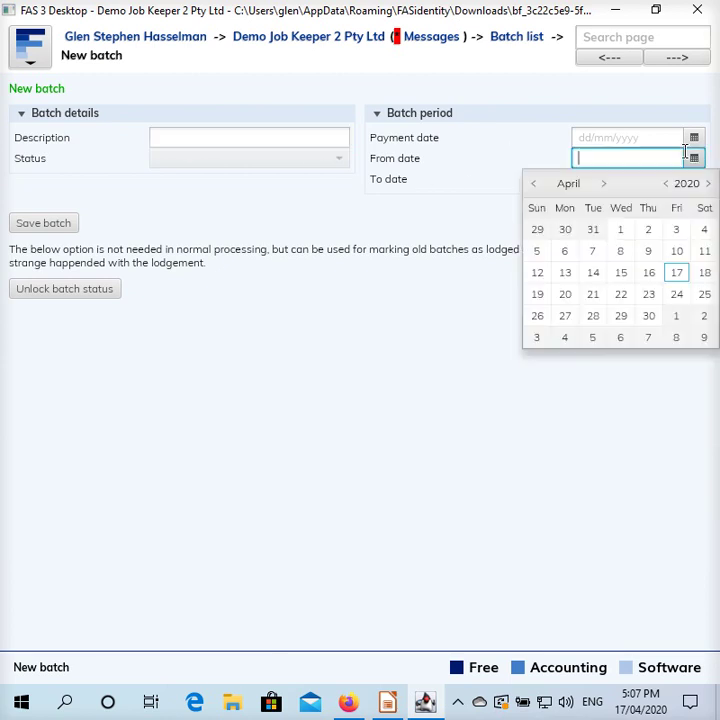
left_click(535, 184)
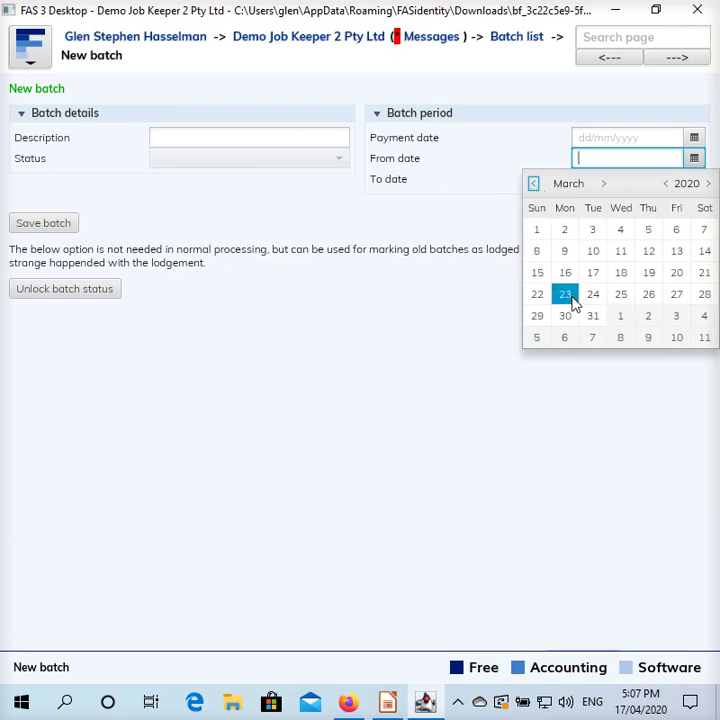
left_click(565, 294)
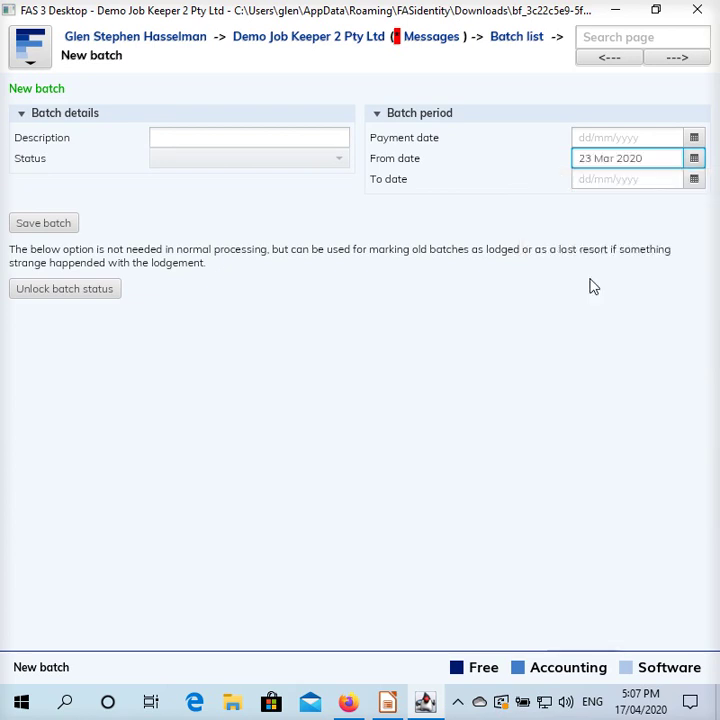
Set the new batch's To date to 29 Mar 2020 and its Payment date to 31 Mar 2020.
left_click(694, 179)
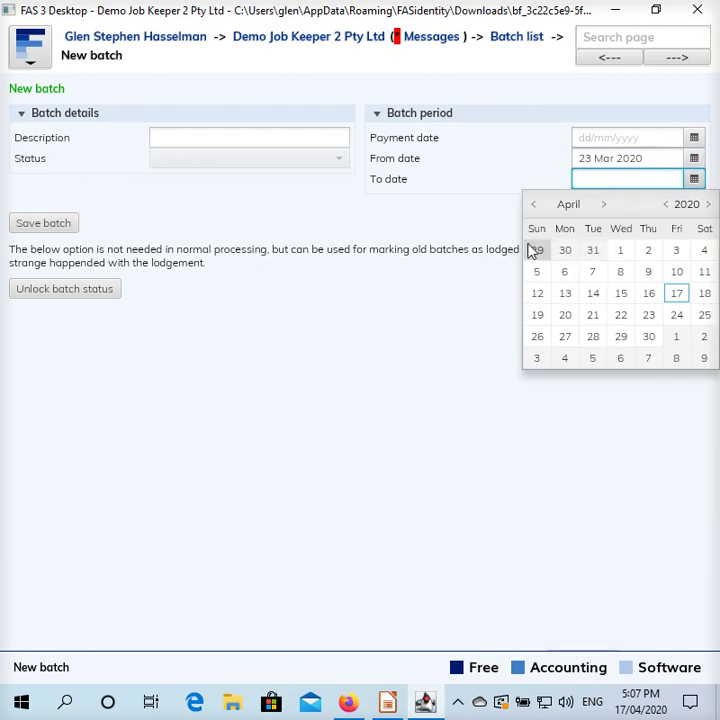
left_click(533, 204)
left_click(536, 337)
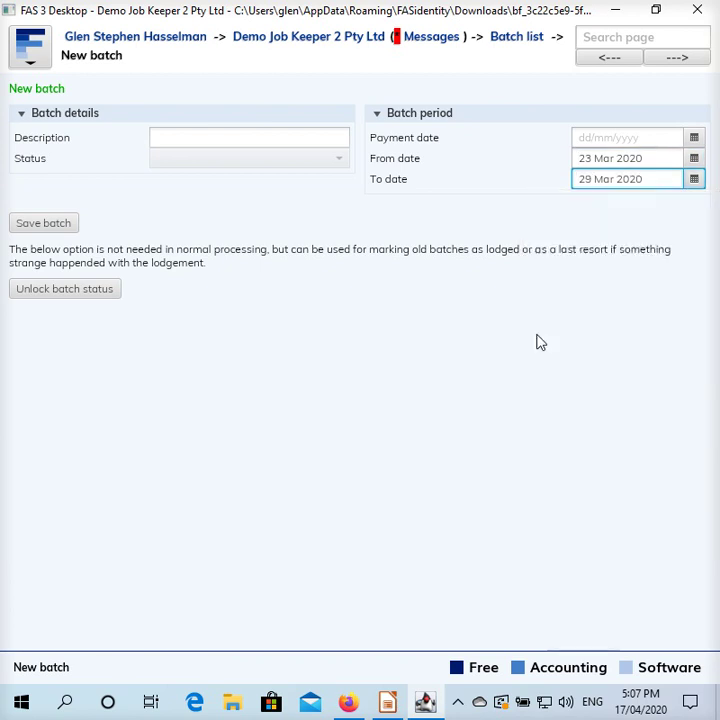
left_click(694, 141)
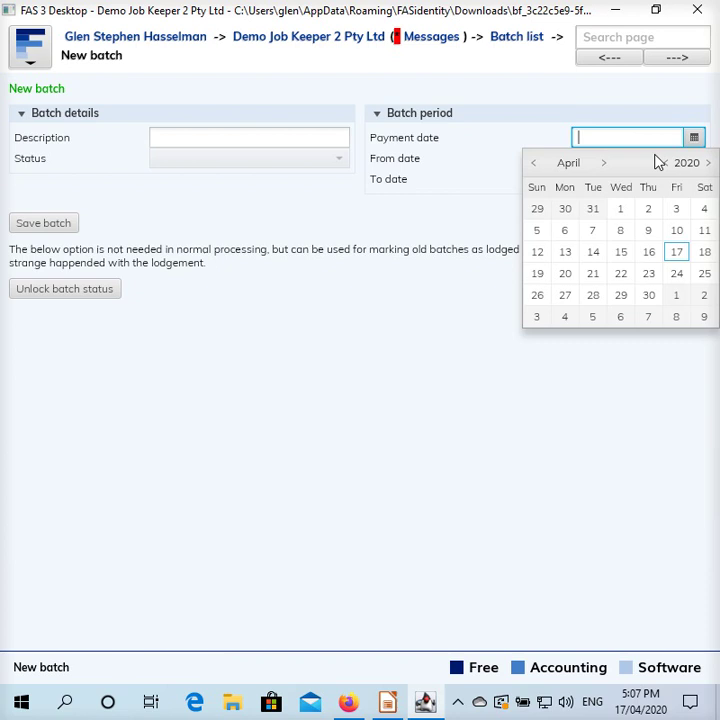
left_click(536, 165)
left_click(592, 296)
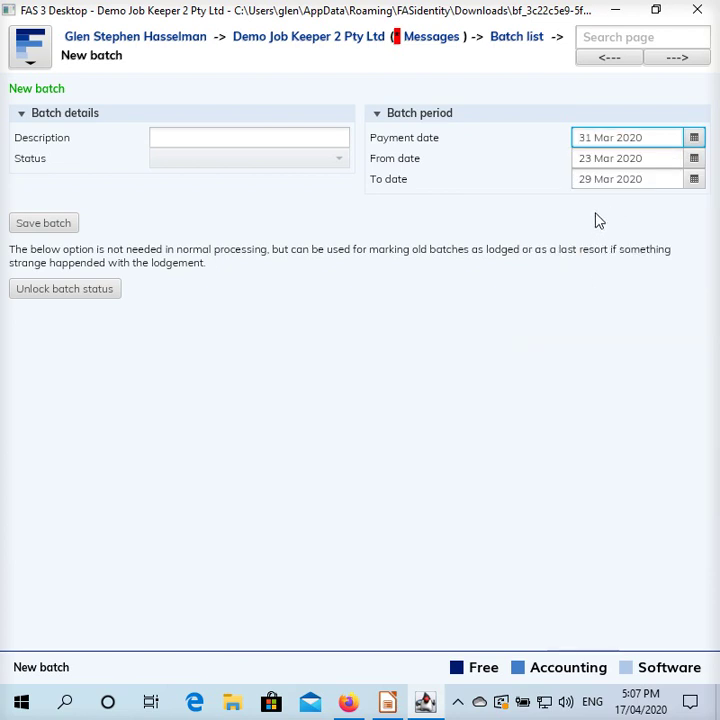
left_click(696, 182)
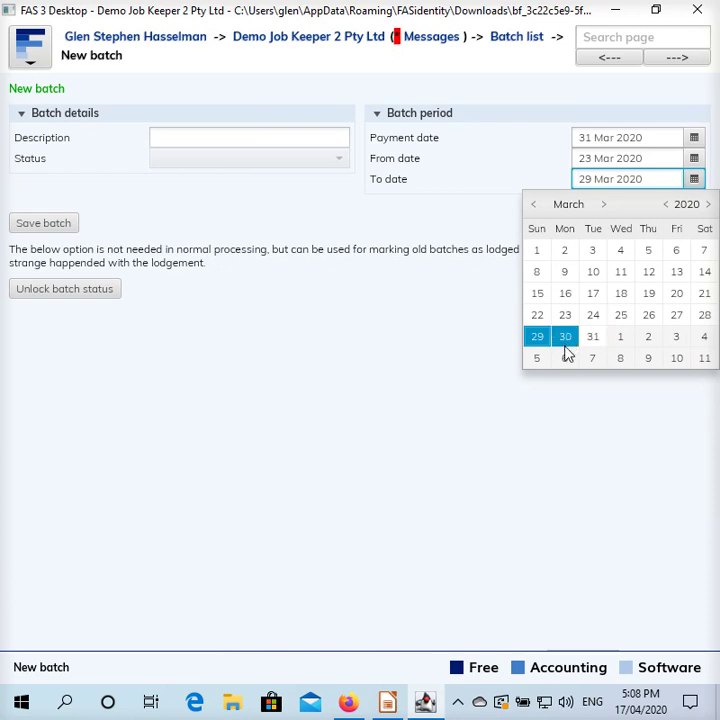
left_click(604, 205)
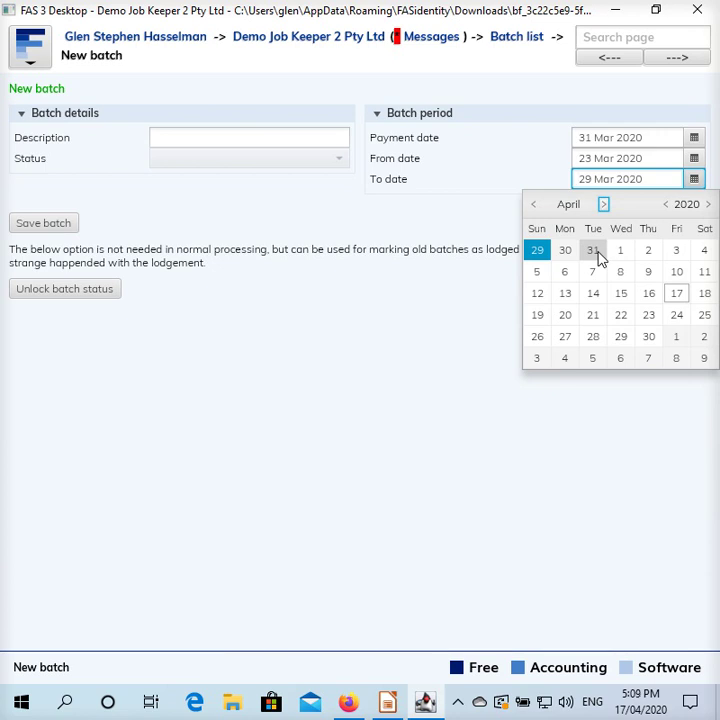
left_click(498, 216)
Describe the batch as Week ending 29 Mar 2020 and save it.
left_click(335, 142)
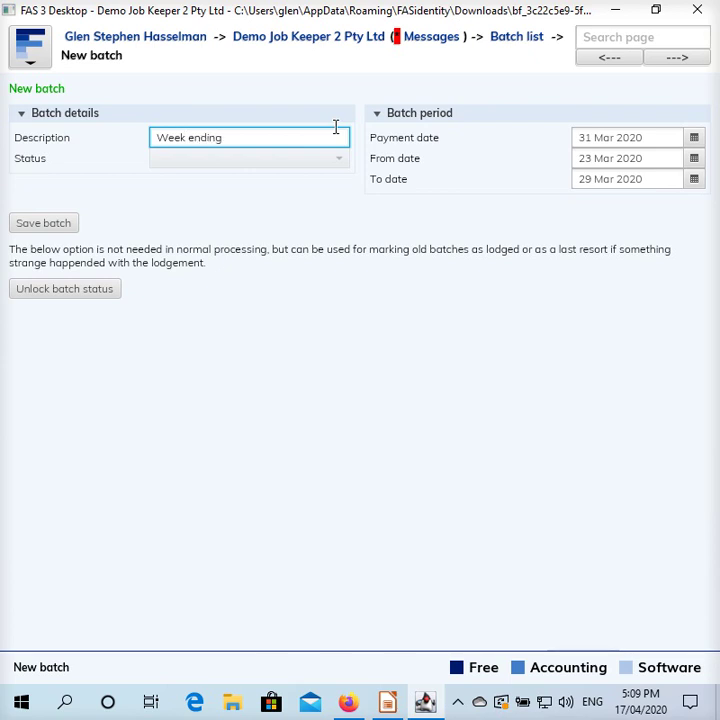
type("Week ending 29 Mar 2020")
left_click(35, 224)
Create a new pay slip in the Week ending 29 Mar 2020 batch with The Employee as counterparty.
left_click(293, 66)
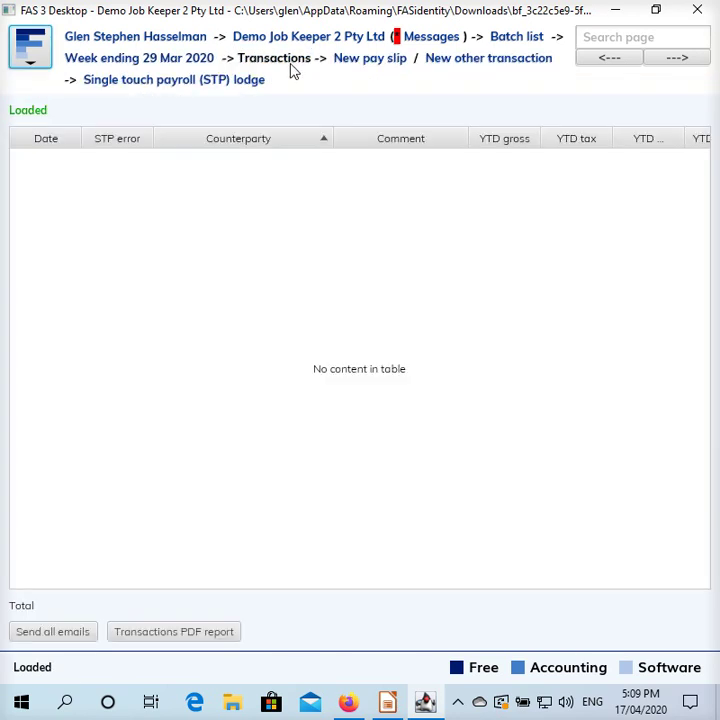
left_click(350, 60)
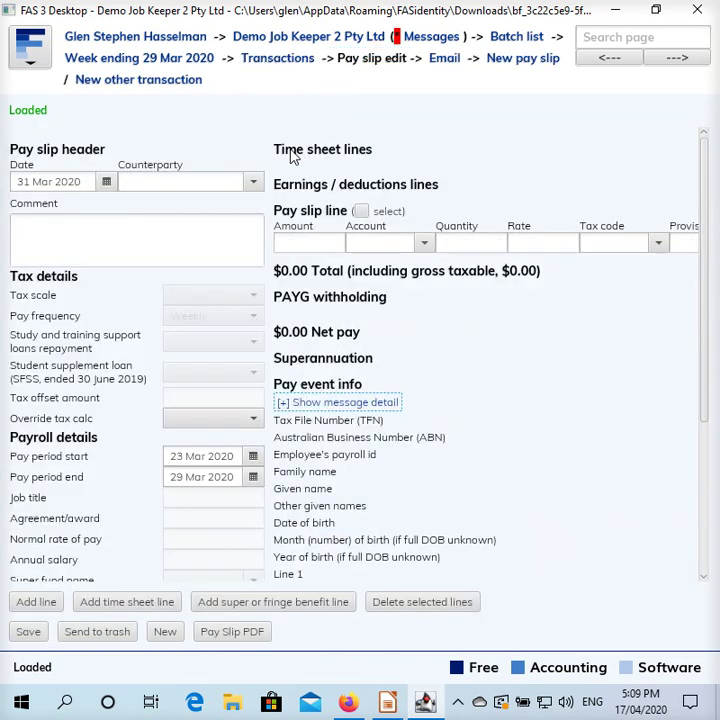
left_click(205, 182)
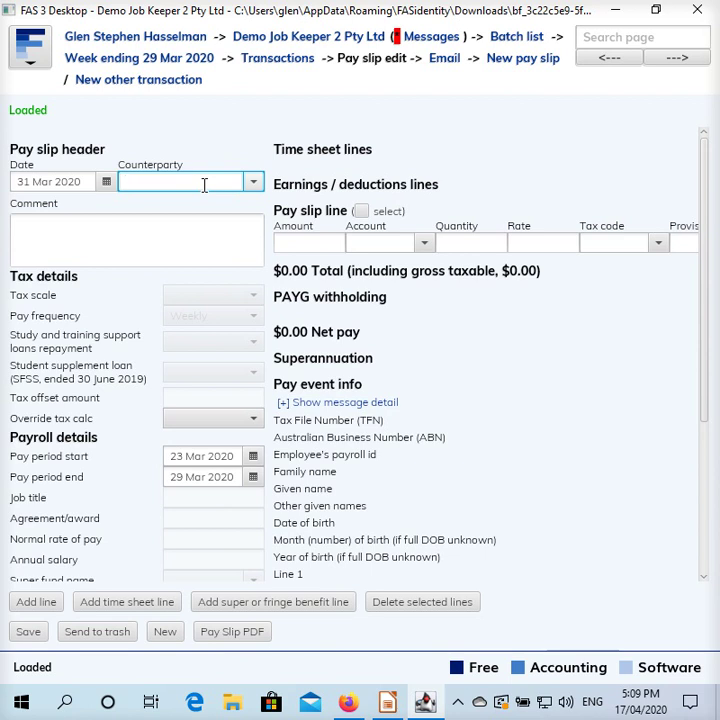
type("the")
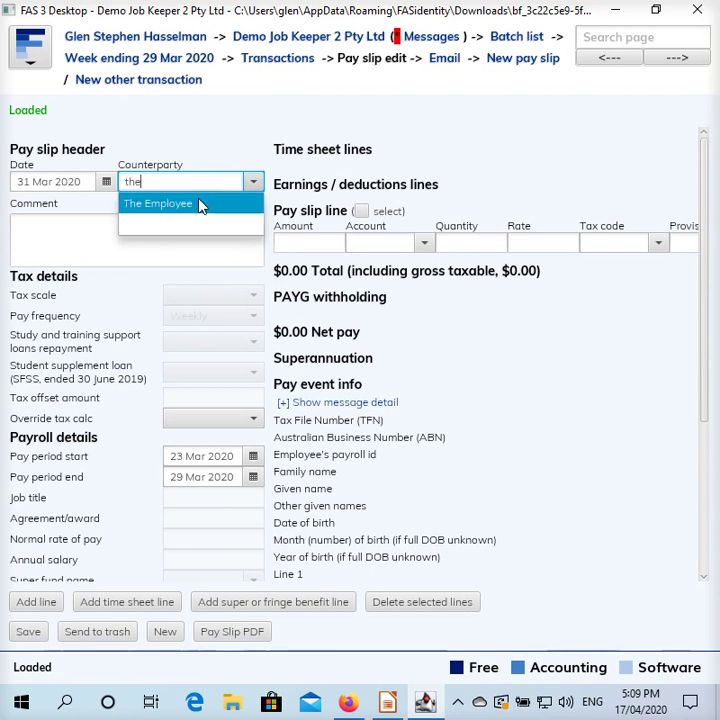
left_click(201, 205)
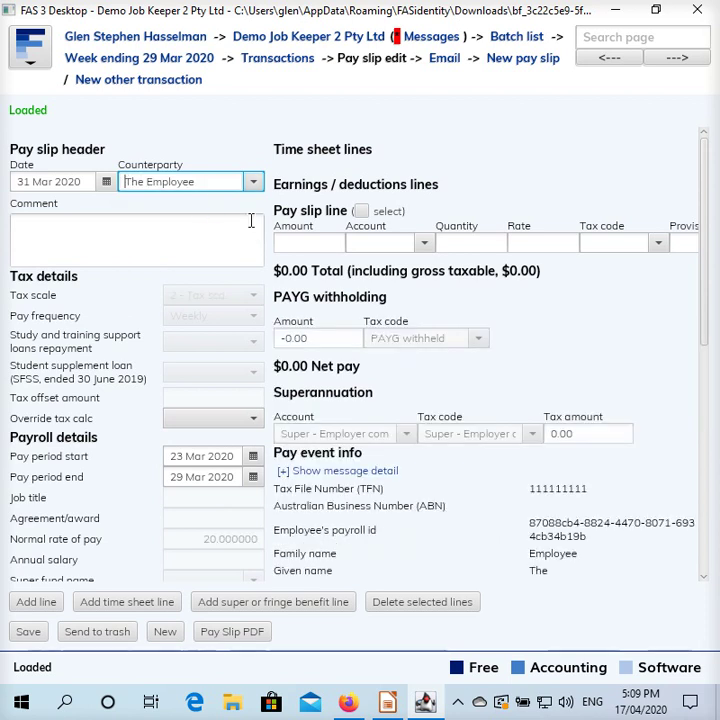
Fill the pay slip line with the Normal time account and a quantity of 38, and check the year to date amounts.
left_click(387, 241)
key("Down")
key("Return")
key("Tab")
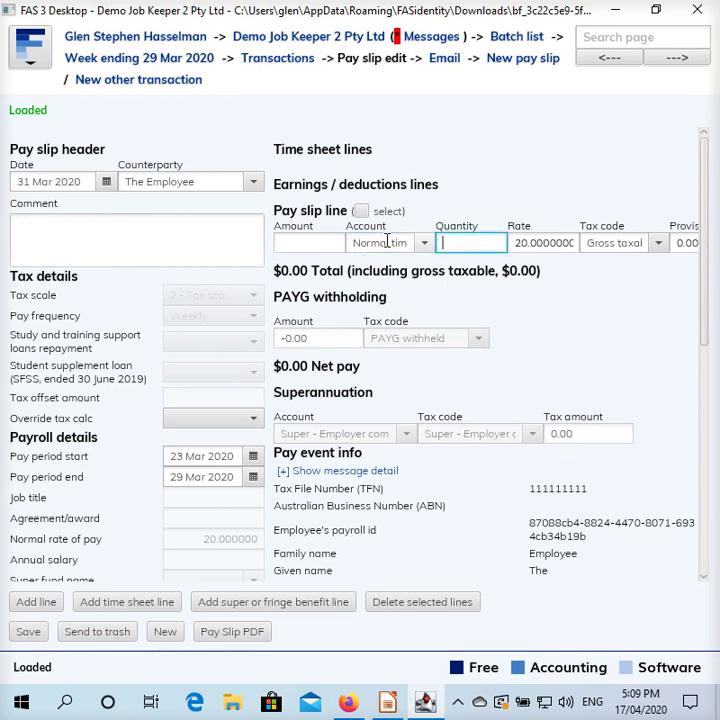
type("38")
key("Tab")
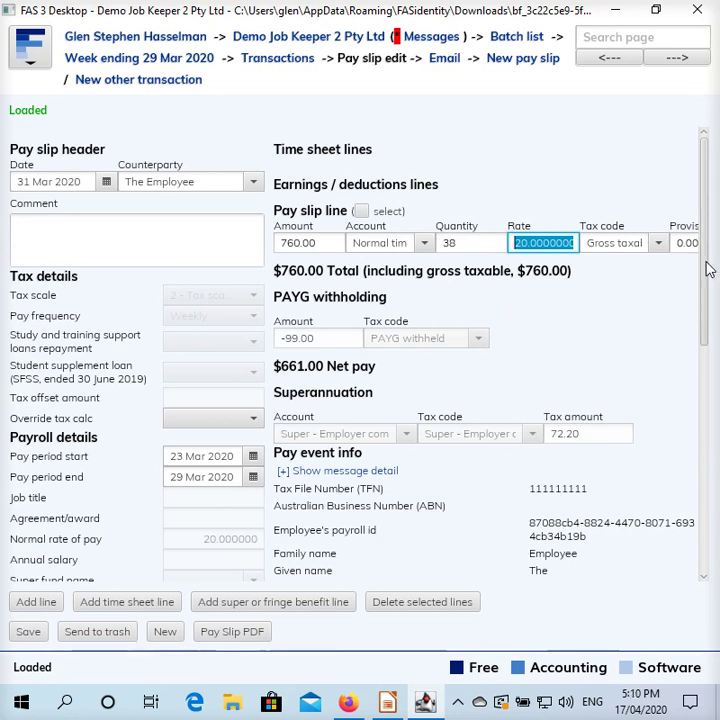
left_click_drag(704, 284, 691, 582)
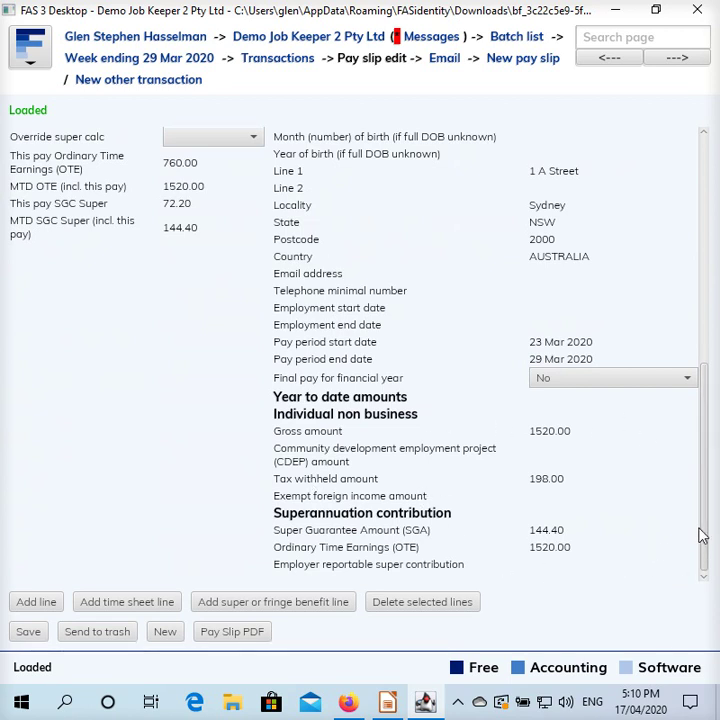
left_click_drag(702, 517, 676, 183)
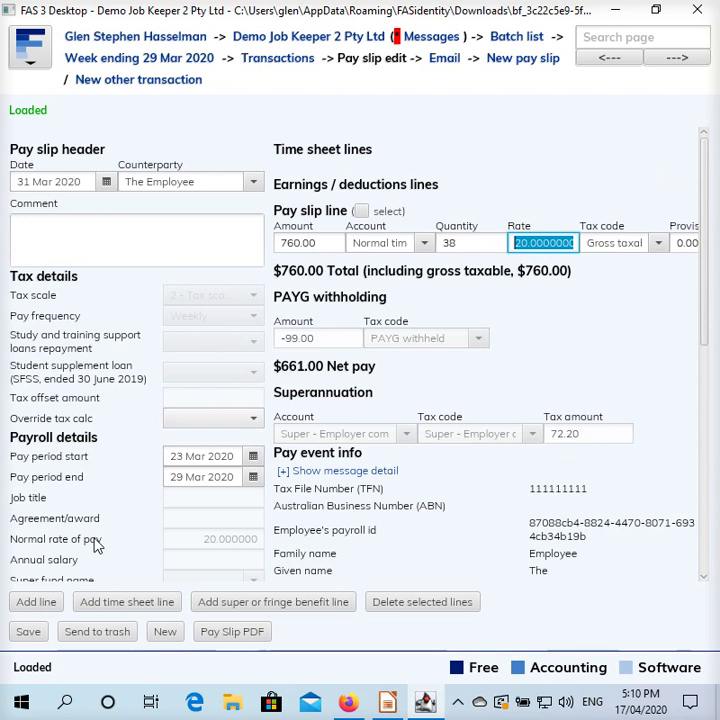
Add a second pay slip line for the Job keeper from fortnight 01 account with amount 0, check the allowance section, and save the pay slip.
left_click(35, 602)
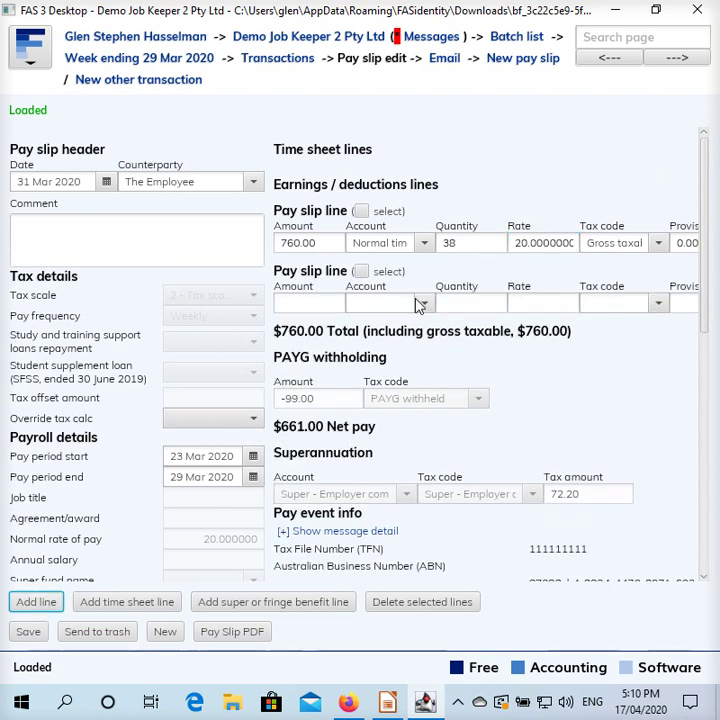
left_click(421, 304)
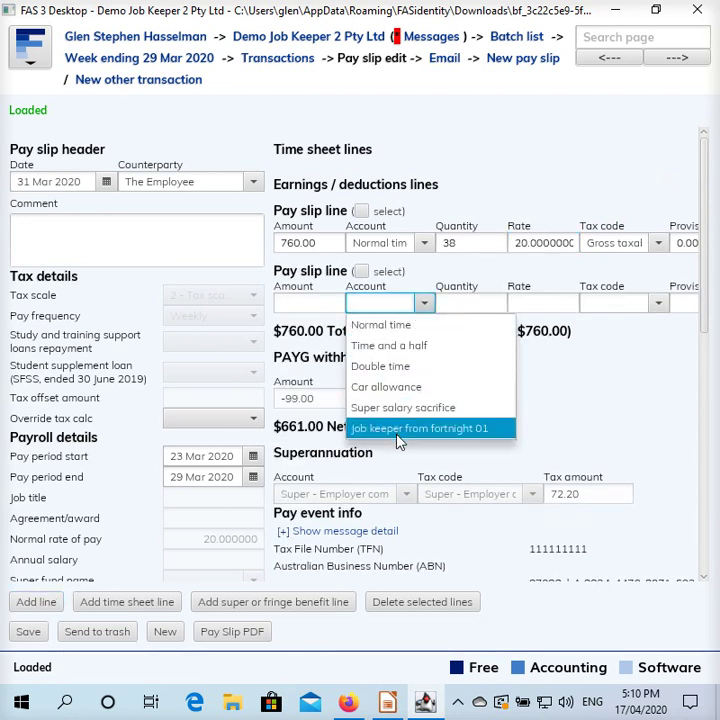
left_click(448, 430)
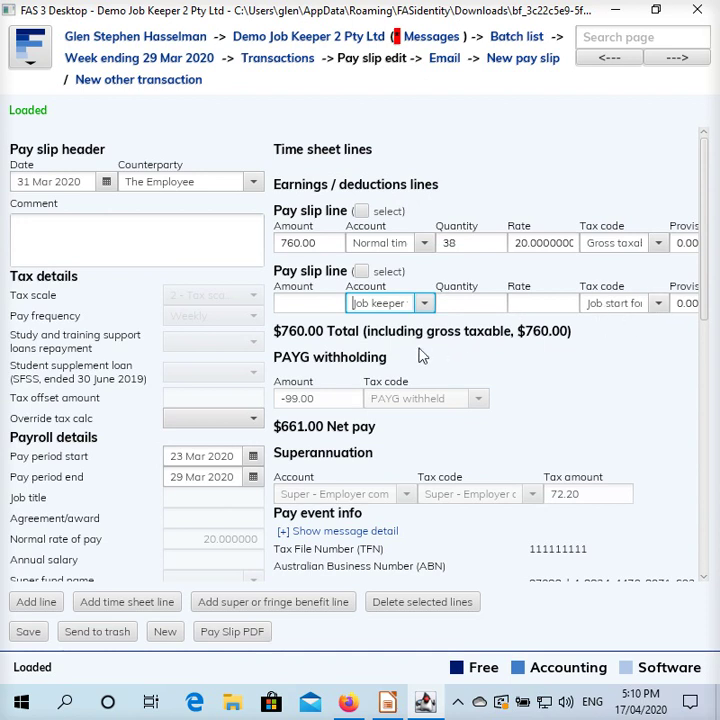
left_click(343, 304)
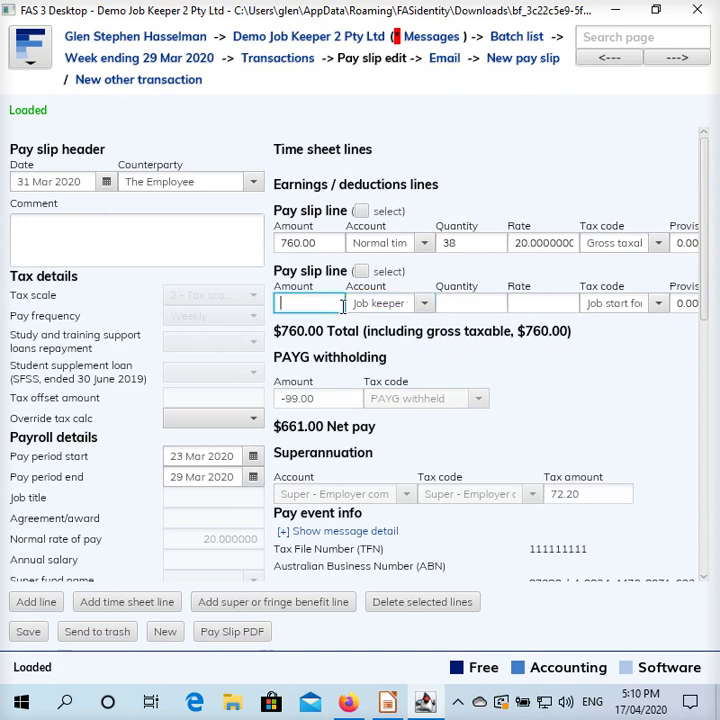
type("0")
scroll(580, 403, "down", 2)
scroll(580, 403, "down", 10)
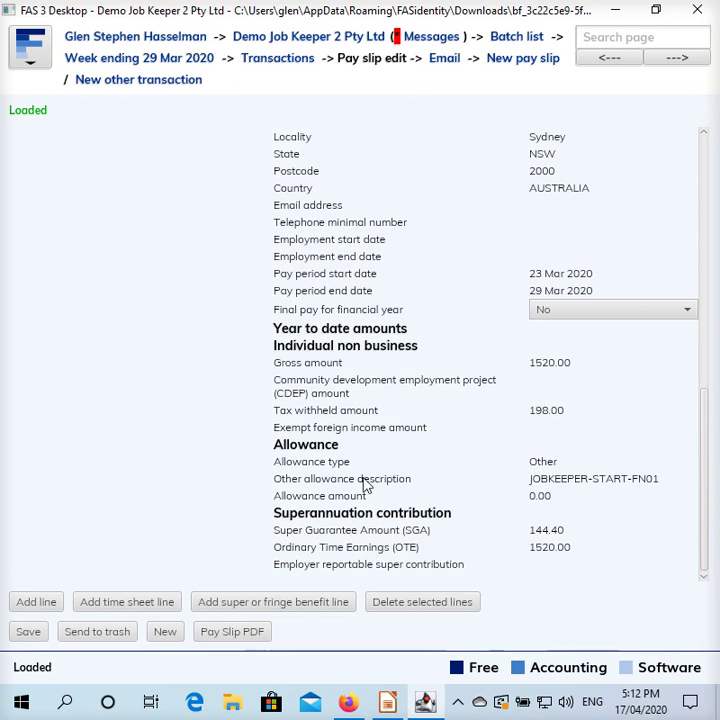
left_click(24, 631)
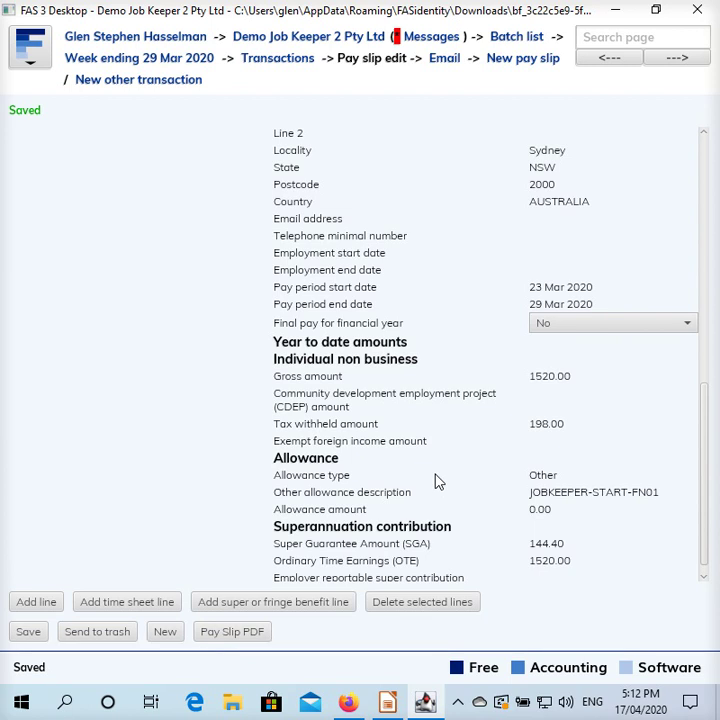
Start another batch from the batch list, running from 30 Mar 2020 to 5 Apr 2020, with payment date 7 Apr 2020.
scroll(435, 480, "up", 5)
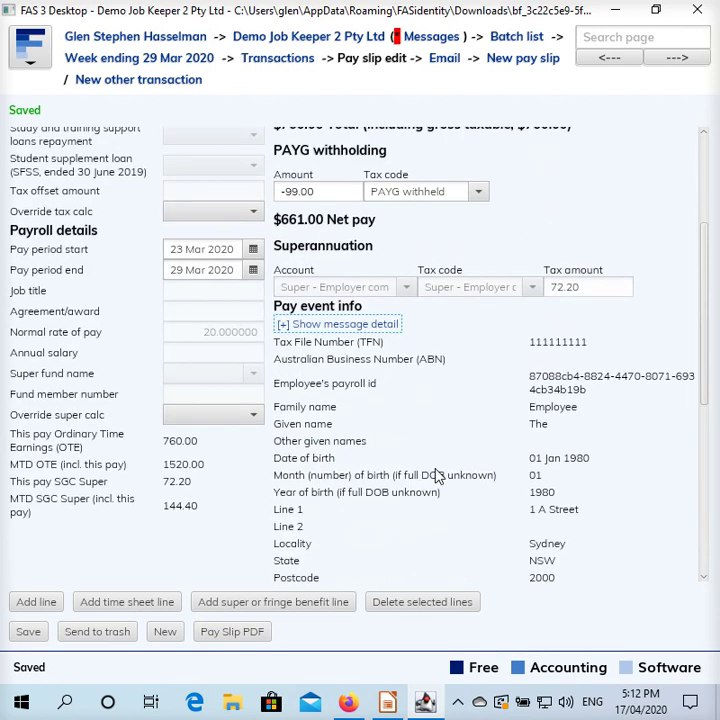
scroll(435, 476, "up", 3)
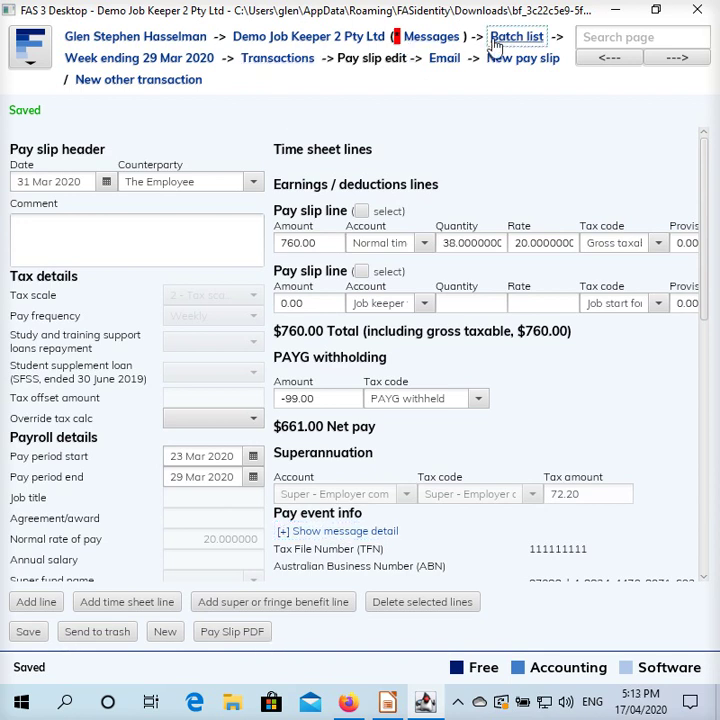
left_click(516, 37)
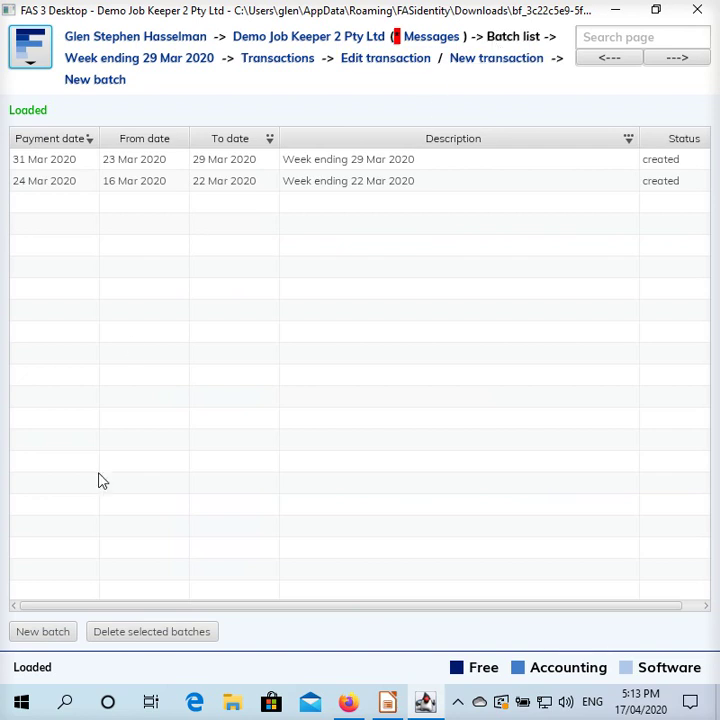
left_click(64, 631)
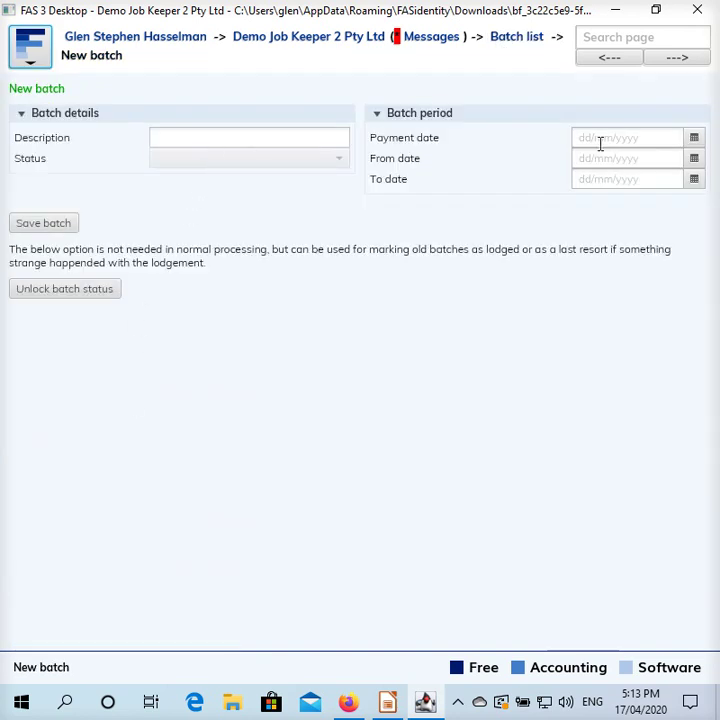
left_click(694, 158)
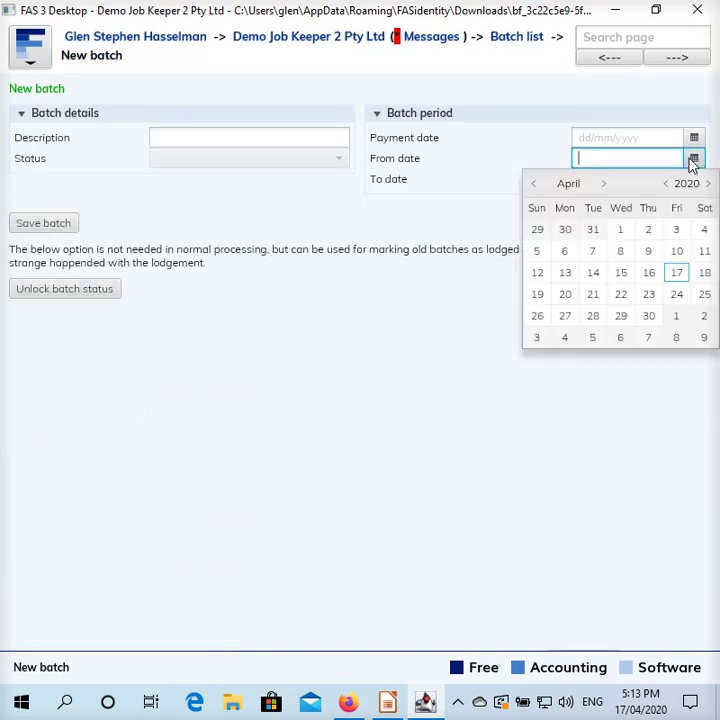
left_click(565, 230)
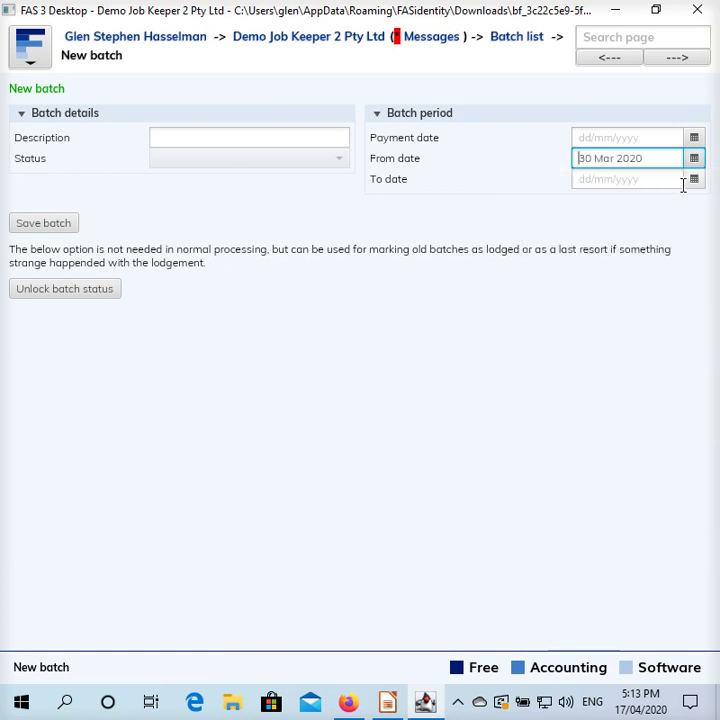
left_click(681, 180)
left_click(540, 271)
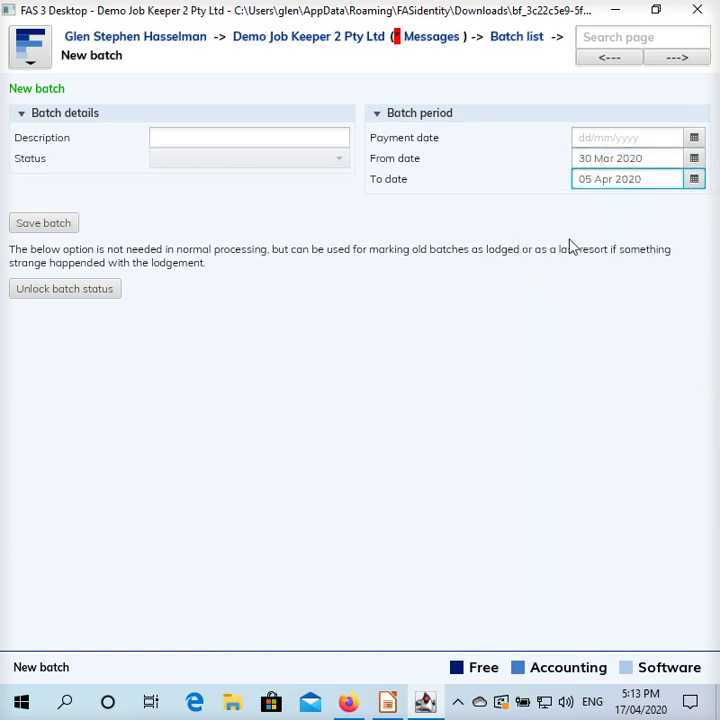
left_click(694, 137)
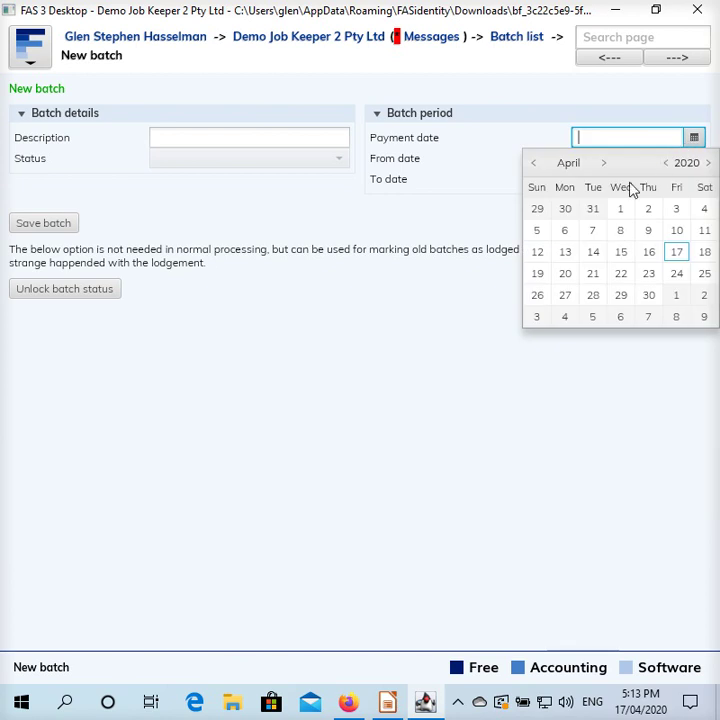
left_click(586, 230)
Describe the batch as Week ending 5 Apr 2020 and save it.
left_click(317, 134)
type("Week ending 5 A")
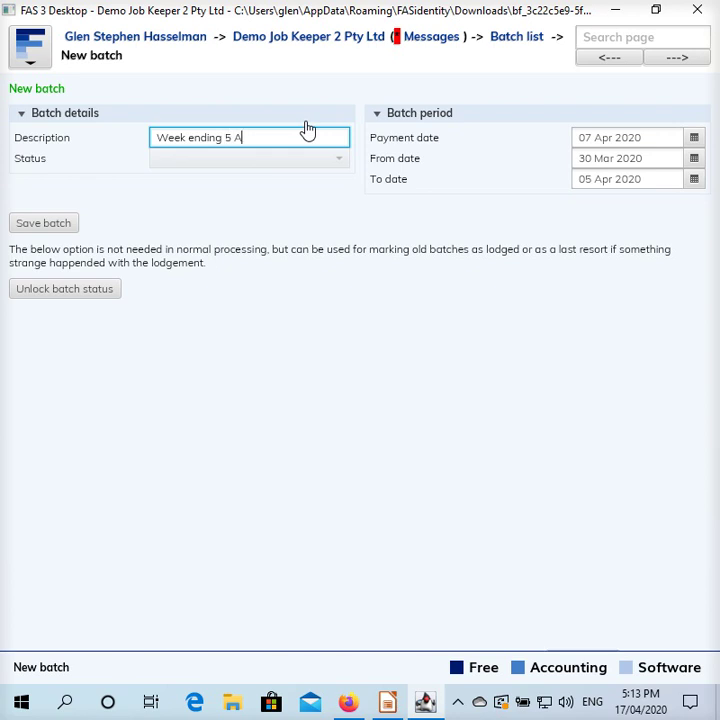
type("pr 2020")
left_click(72, 222)
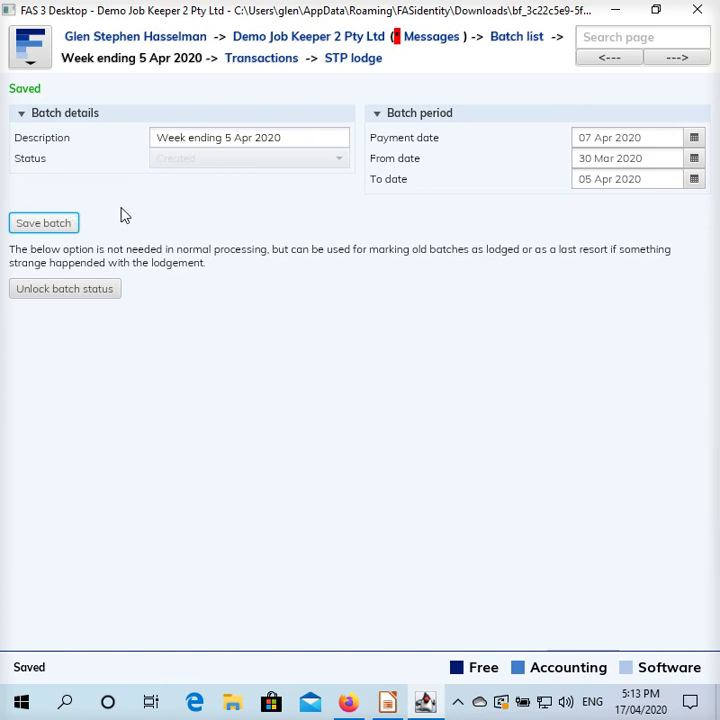
Create a new pay slip in the Week ending 5 Apr 2020 batch with The Employee as counterparty.
left_click(280, 60)
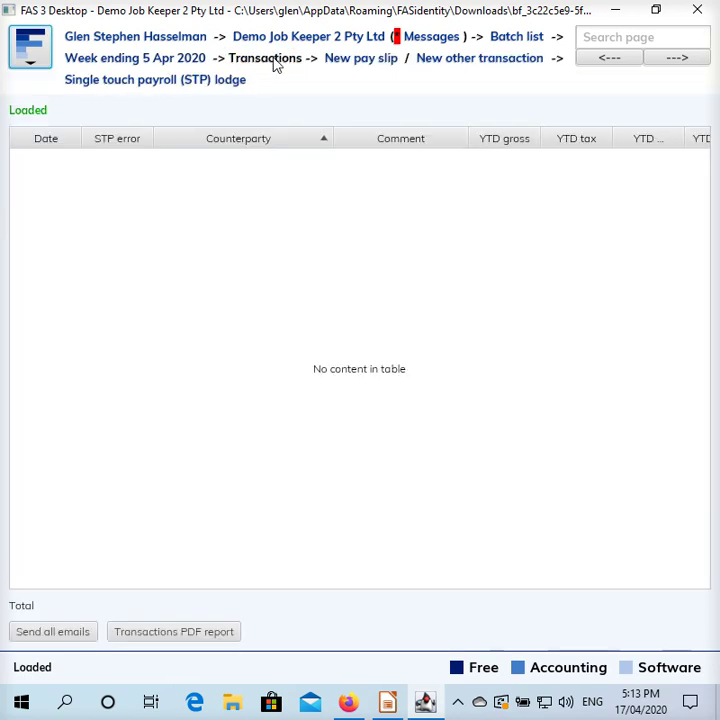
left_click(366, 62)
left_click(200, 176)
type("the")
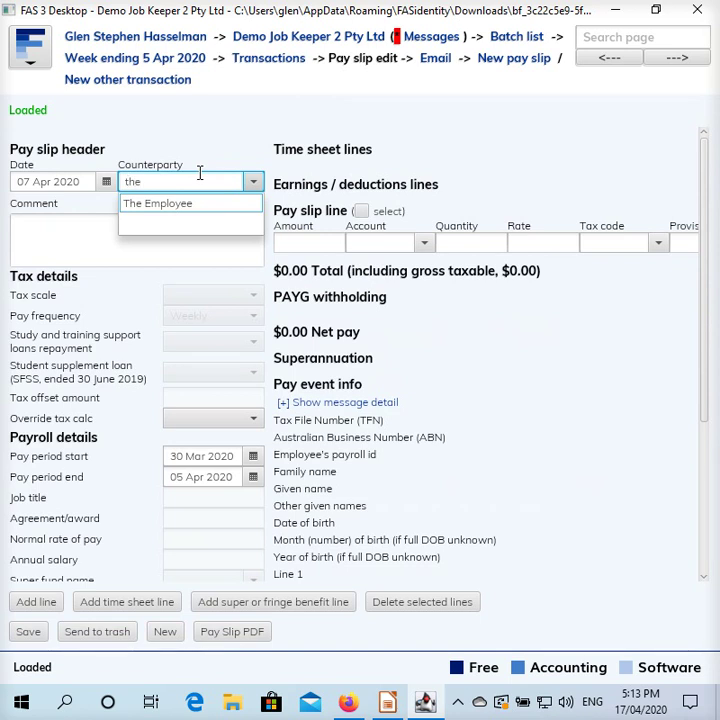
left_click(201, 205)
Add a Normal time line with a quantity of 38, review the year-to-date amounts, and save the pay slip.
left_click(385, 242)
type("n")
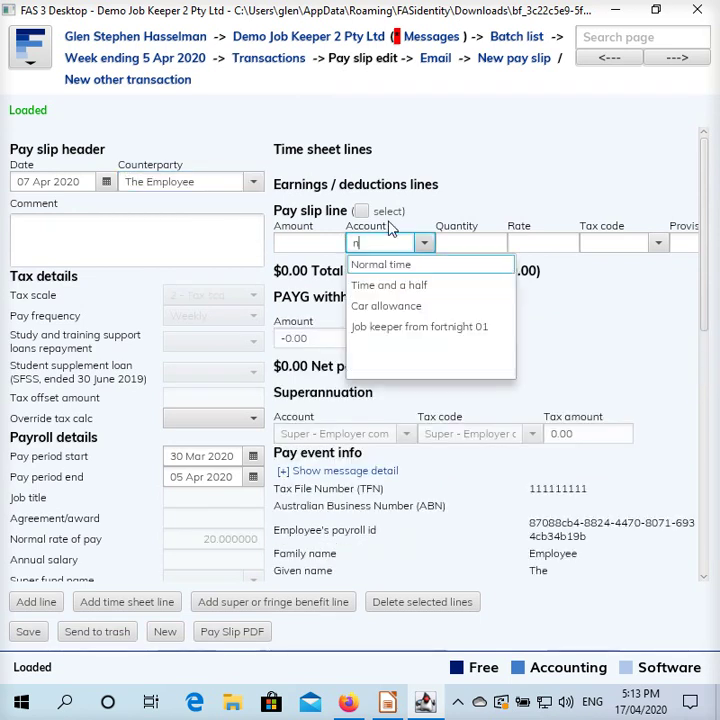
type("or")
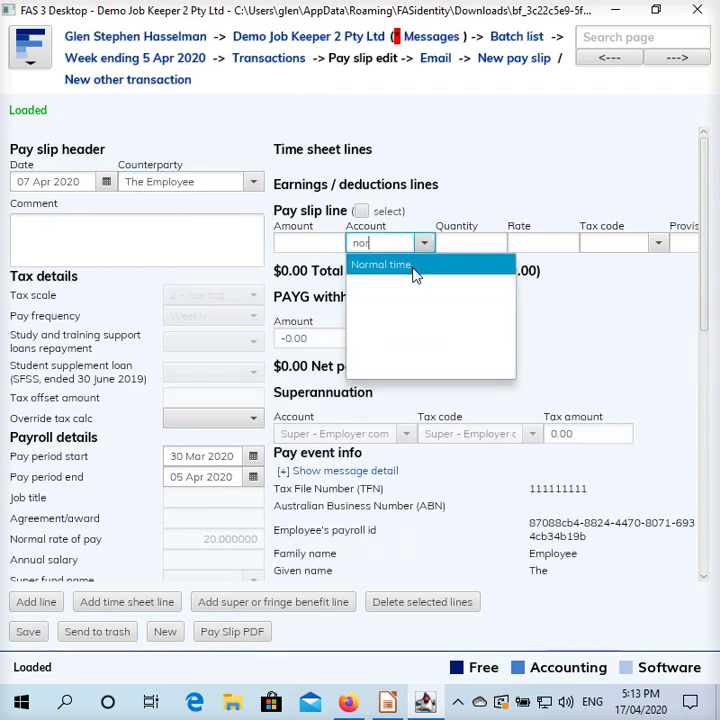
left_click(416, 265)
left_click(468, 243)
type("38")
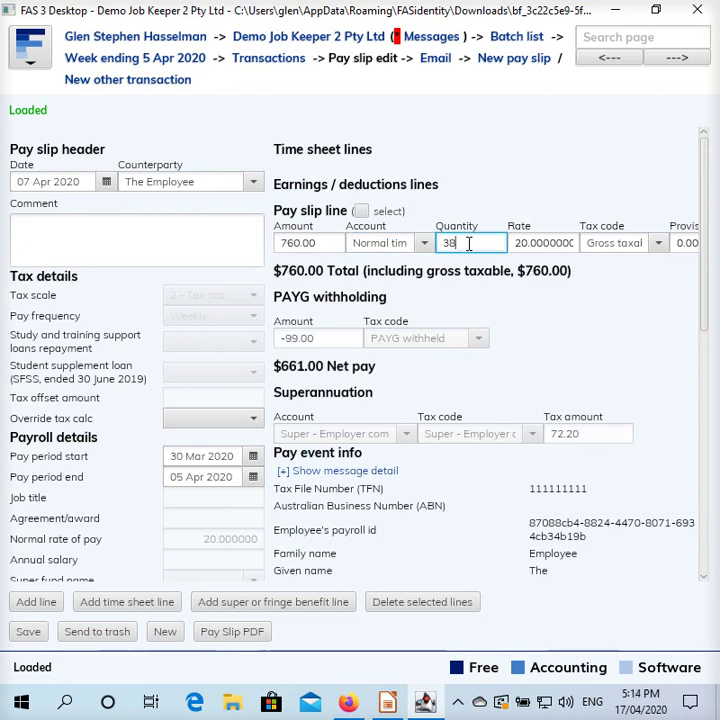
key("Tab")
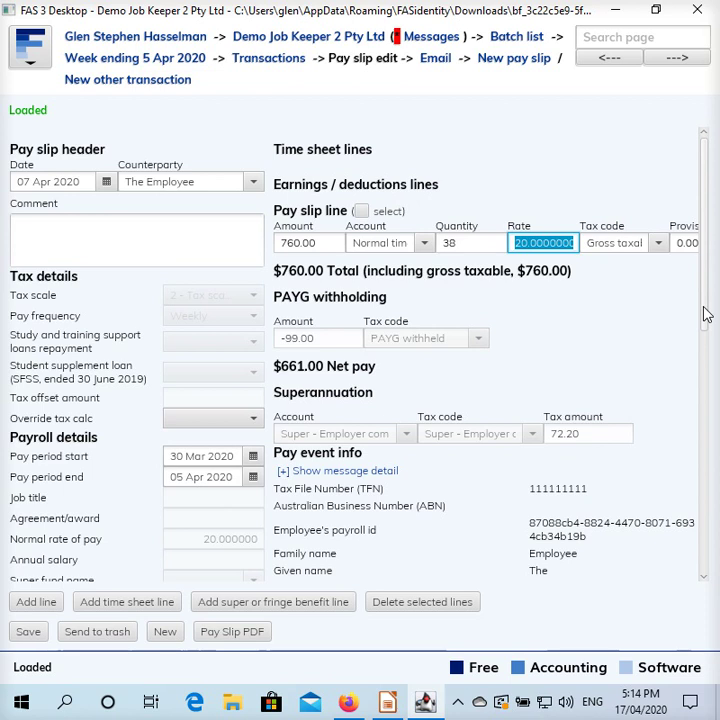
left_click_drag(704, 315, 673, 585)
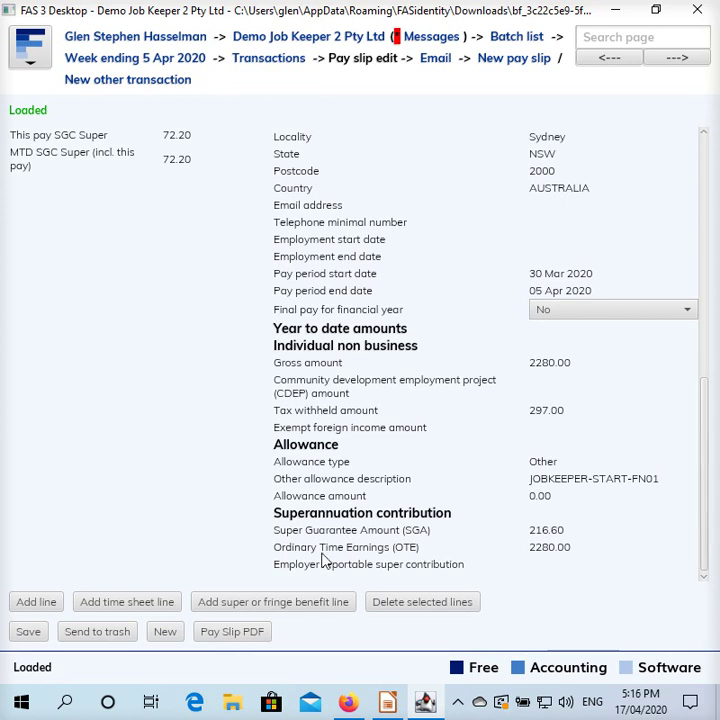
left_click(14, 634)
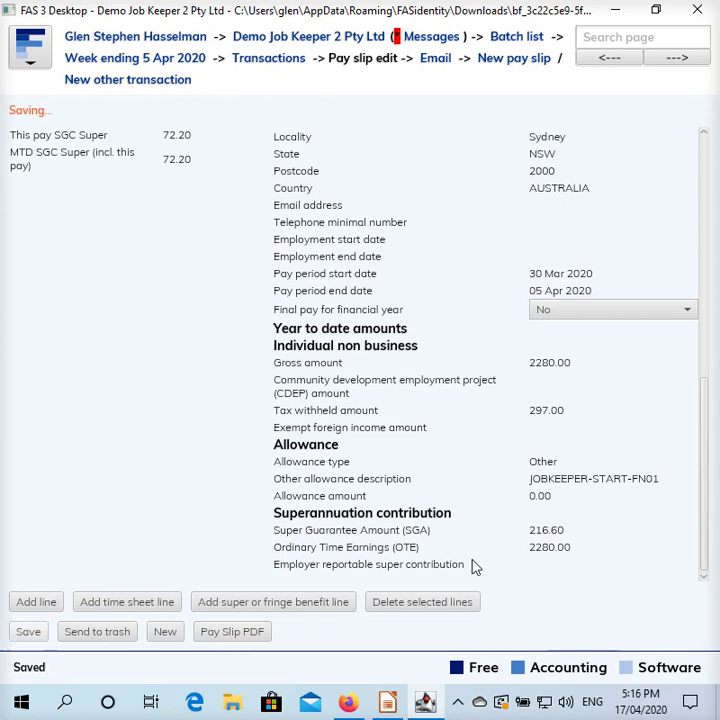
Set the Normal time line's quantity to 30 and save the pay slip again.
left_click_drag(706, 523, 718, 205)
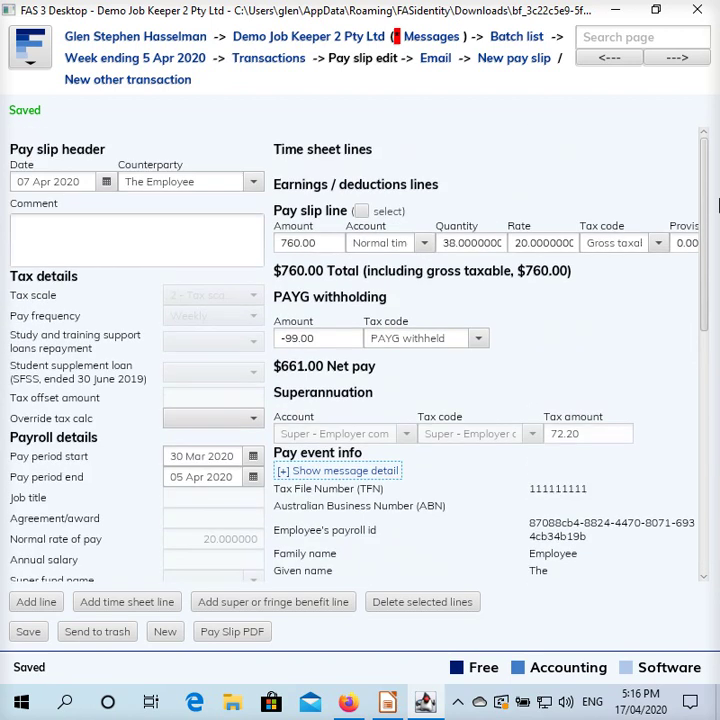
left_click(466, 245)
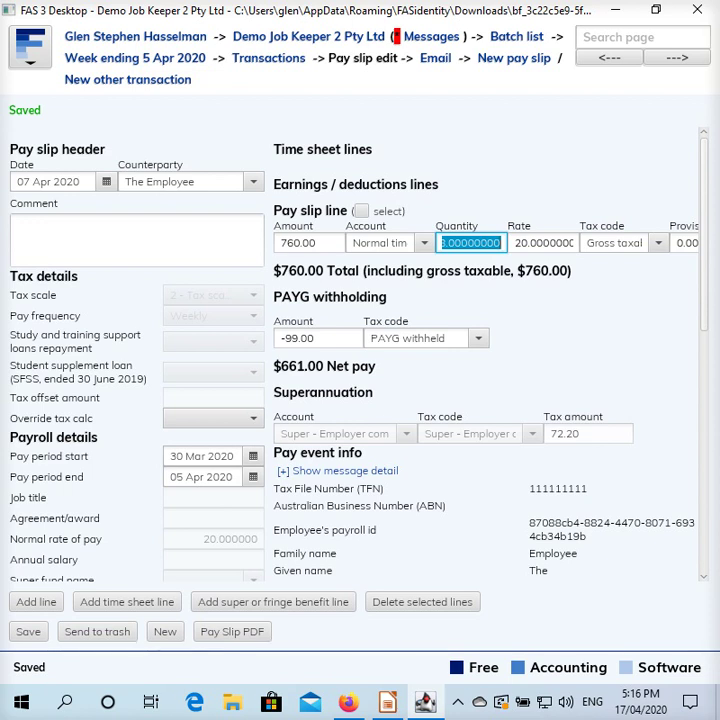
type("30")
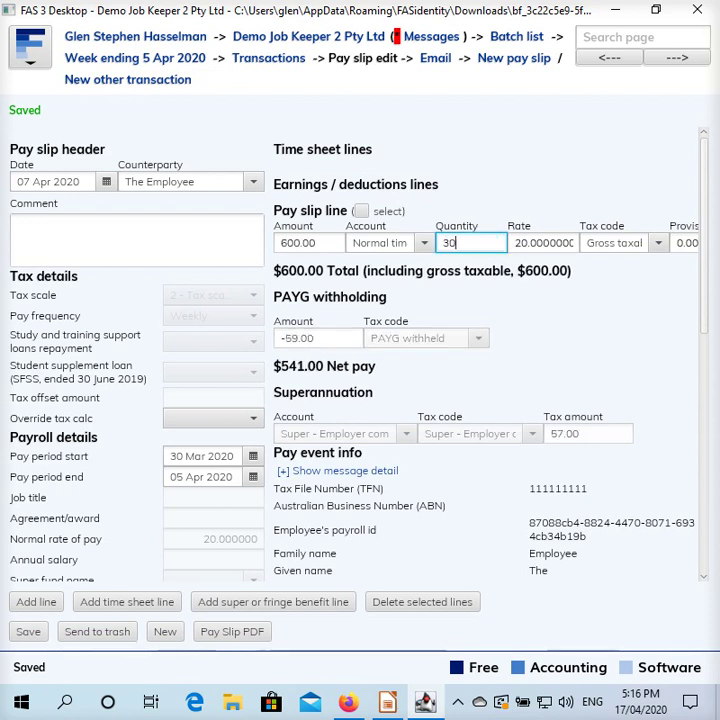
key("Tab")
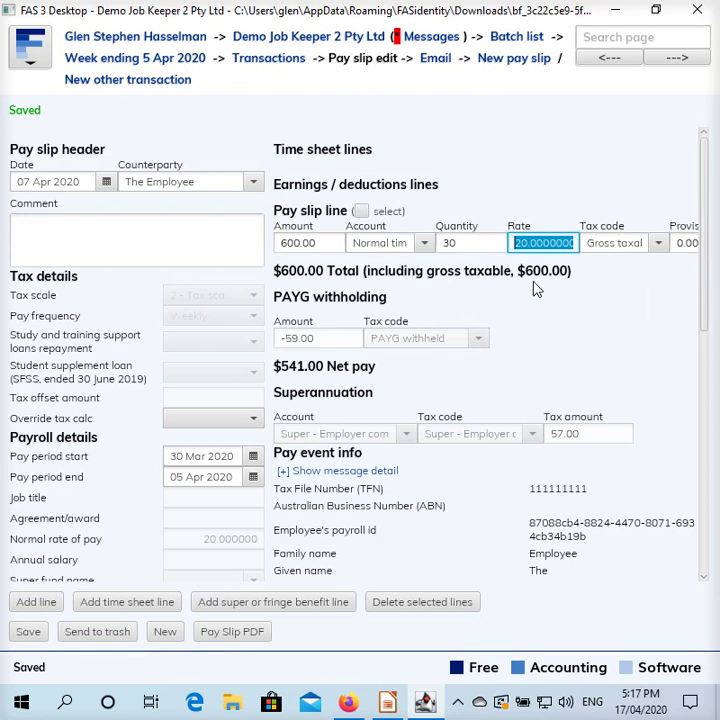
left_click(28, 634)
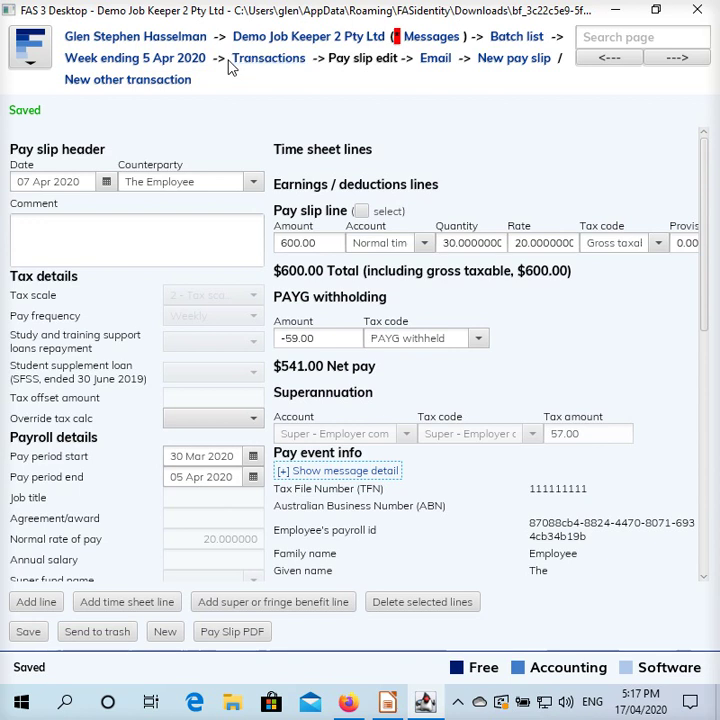
Start a new tax code for the demo company named Job keeper top up, with the description JOBKEEPER-TOPUP.
left_click(297, 40)
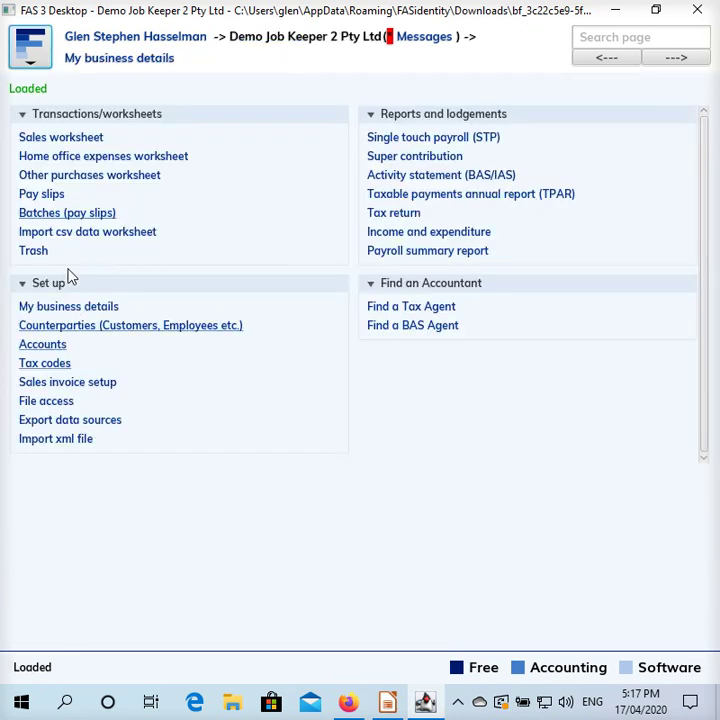
left_click(40, 365)
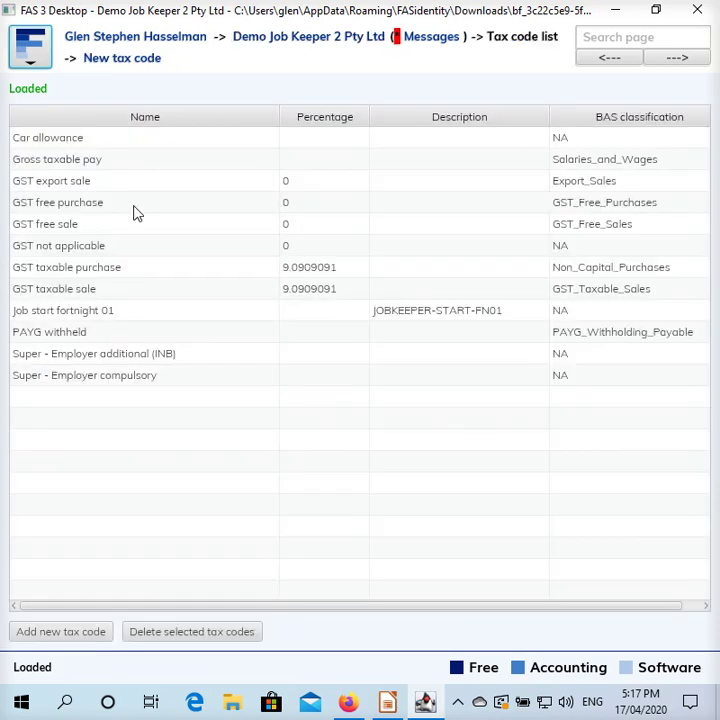
left_click(138, 64)
left_click(168, 136)
type("Job-keeper top up")
key("Tab")
key("Tab")
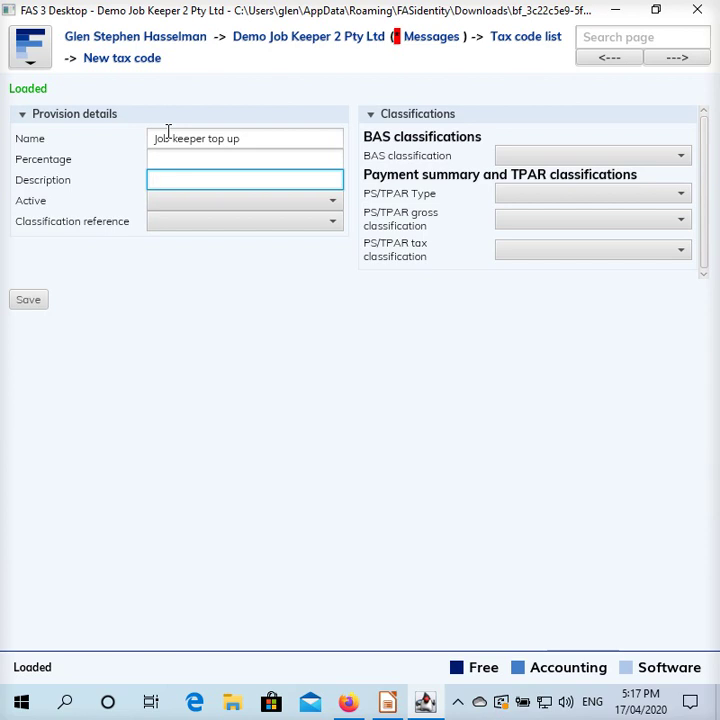
type("JOBKEEPER-")
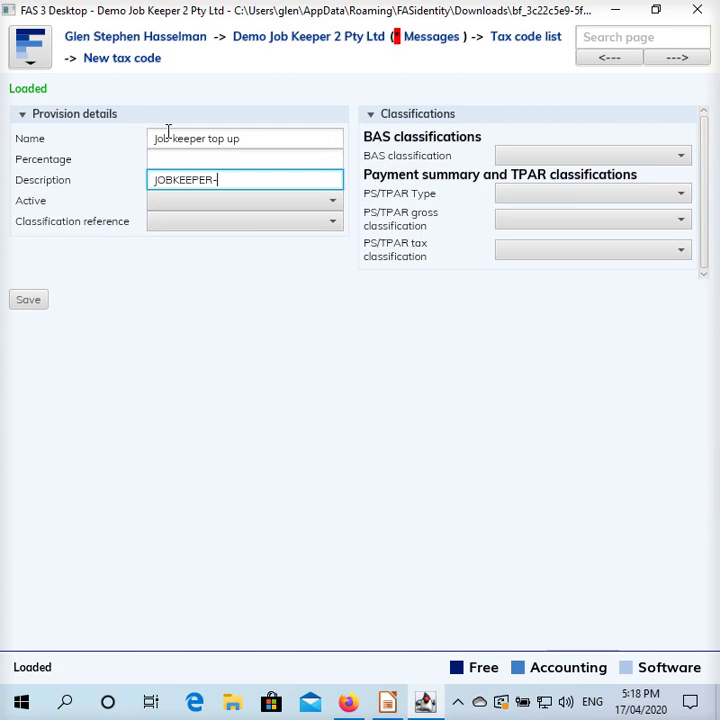
type("TOPUP")
Set the tax code's Active status to True and its classification reference to Liability.
left_click(186, 203)
left_click(190, 243)
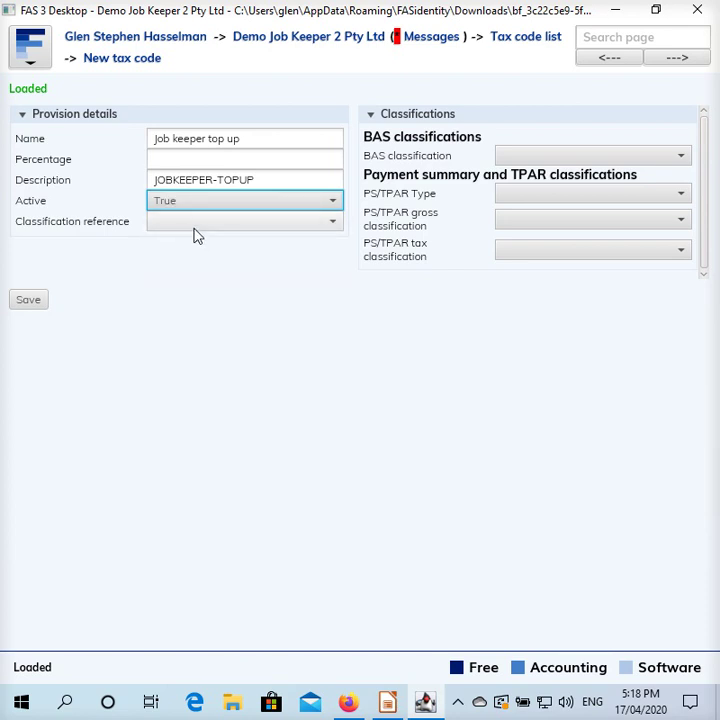
left_click(195, 222)
left_click(196, 266)
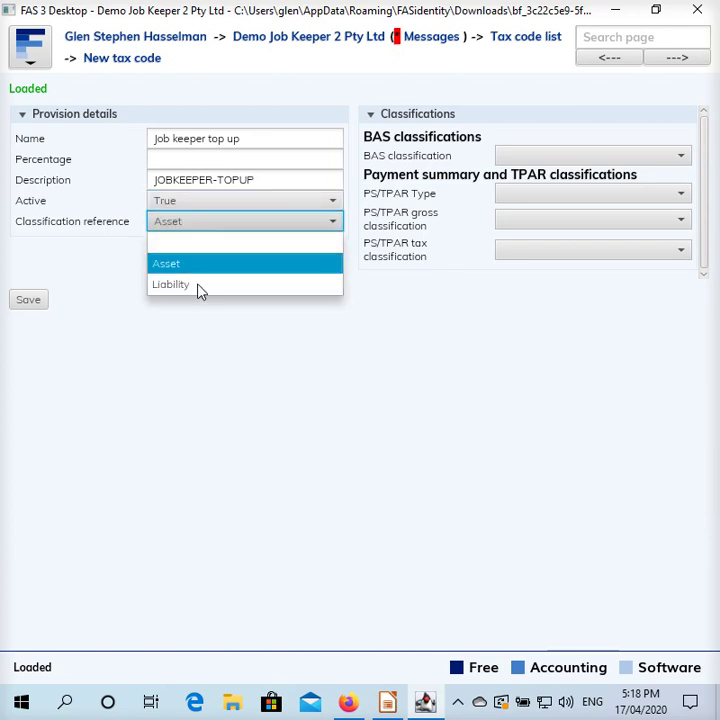
left_click(208, 225)
left_click(194, 282)
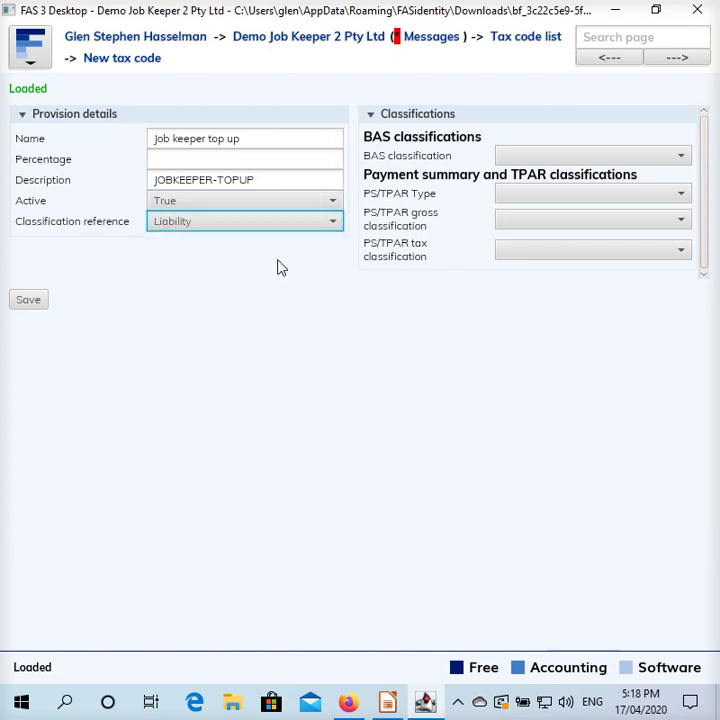
Set the tax code's BAS classification to Salaries and wages.
left_click(588, 160)
left_click(576, 160)
left_click(576, 160)
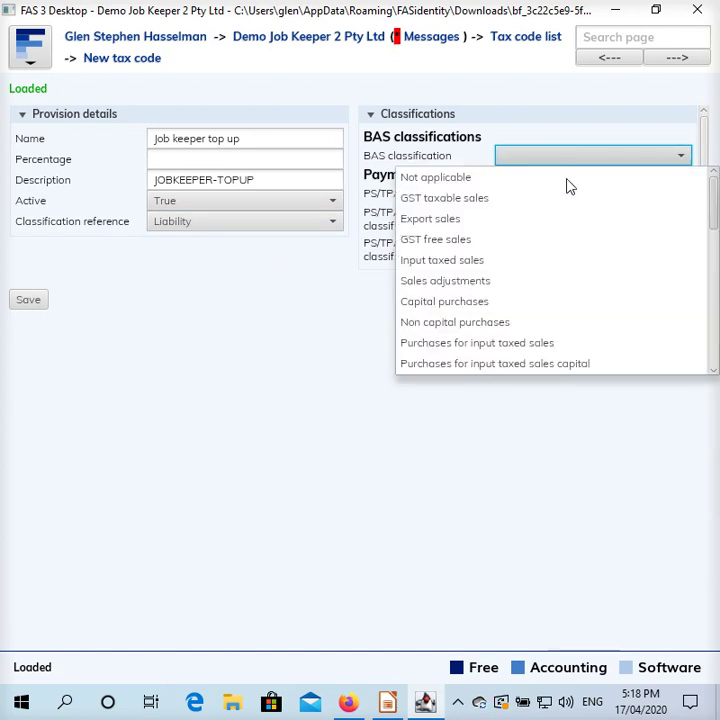
scroll(550, 245, "down", 1)
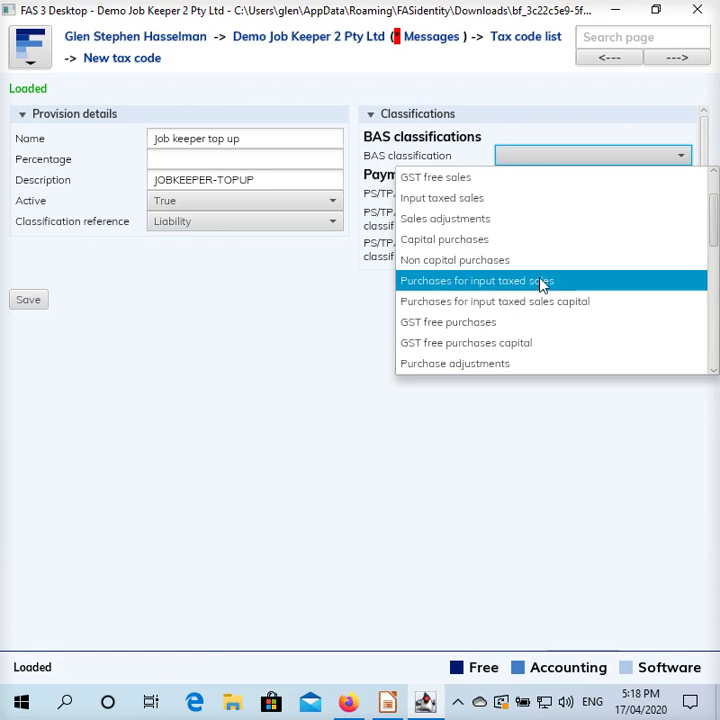
scroll(543, 287, "down", 1)
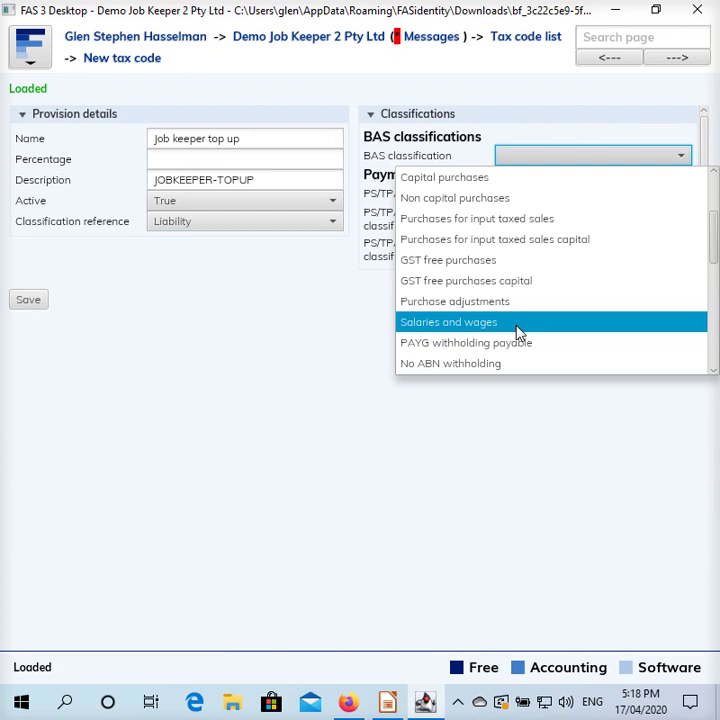
left_click(518, 332)
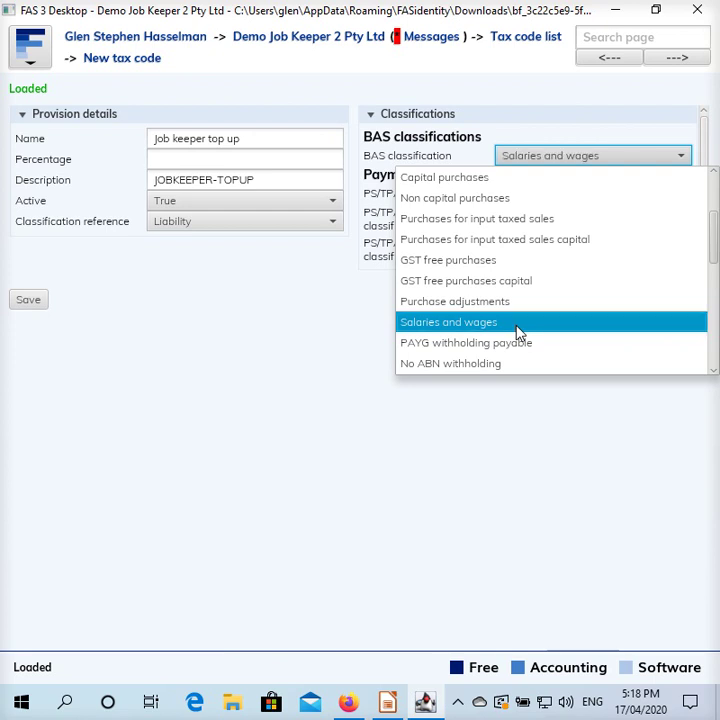
left_click(518, 332)
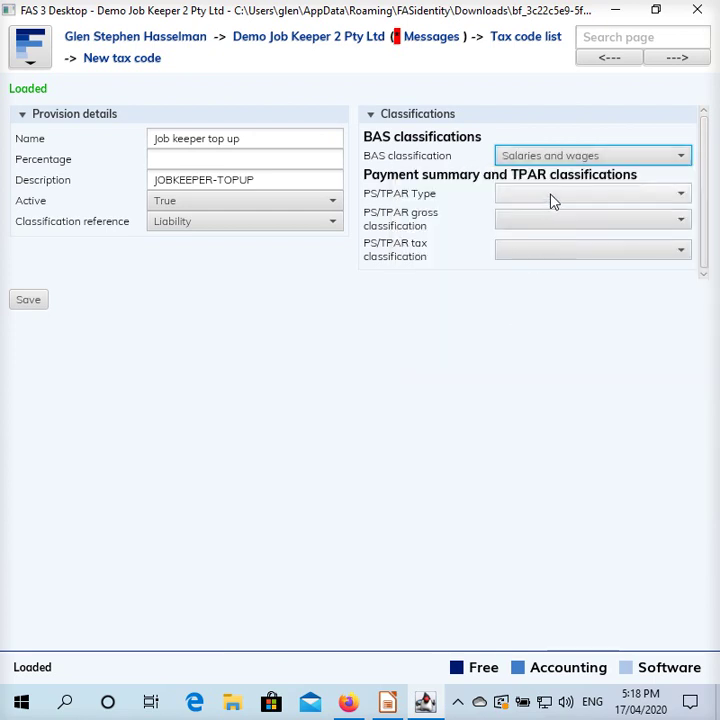
Set the PS/TPAR type to Individual_Non_Business and the gross classification to Individual_Non_Business_Employment_Allowances_Other_Taxable.
left_click(553, 199)
left_click(549, 243)
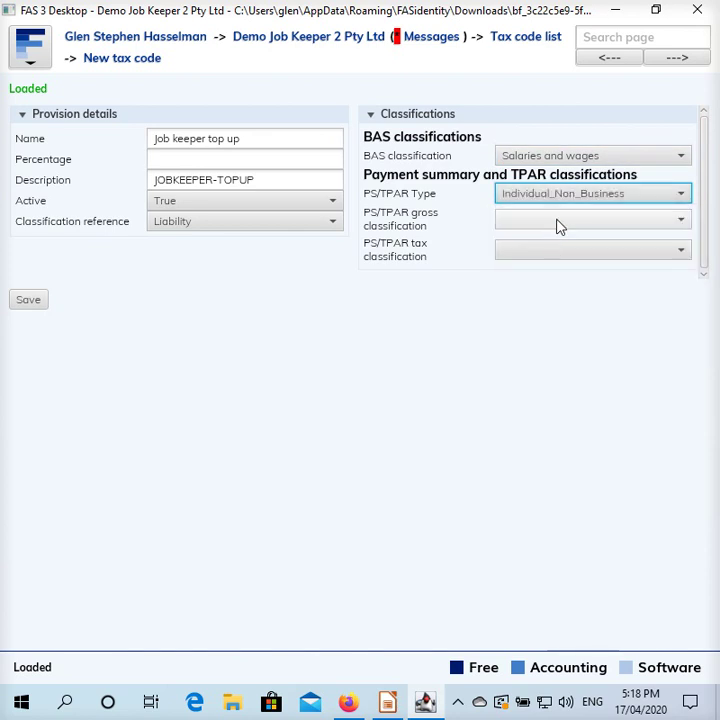
left_click(560, 222)
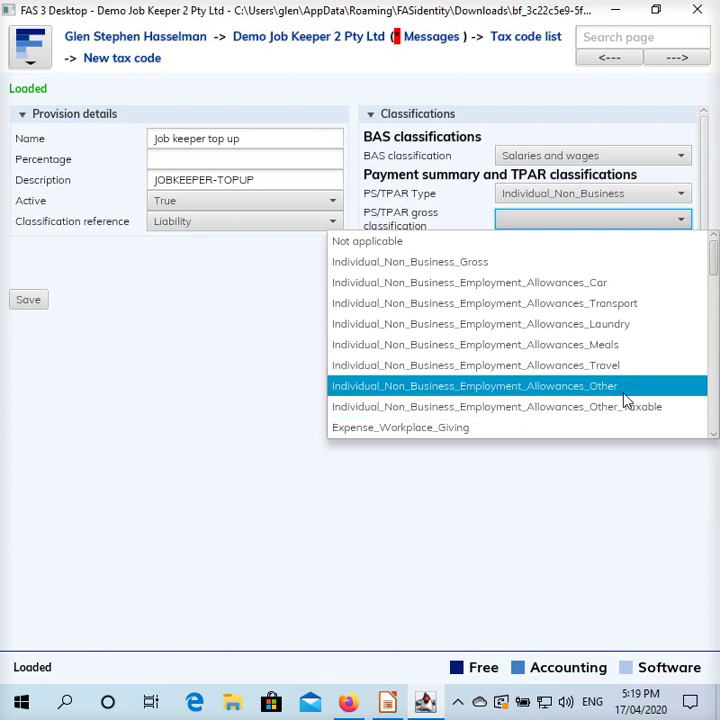
left_click(505, 416)
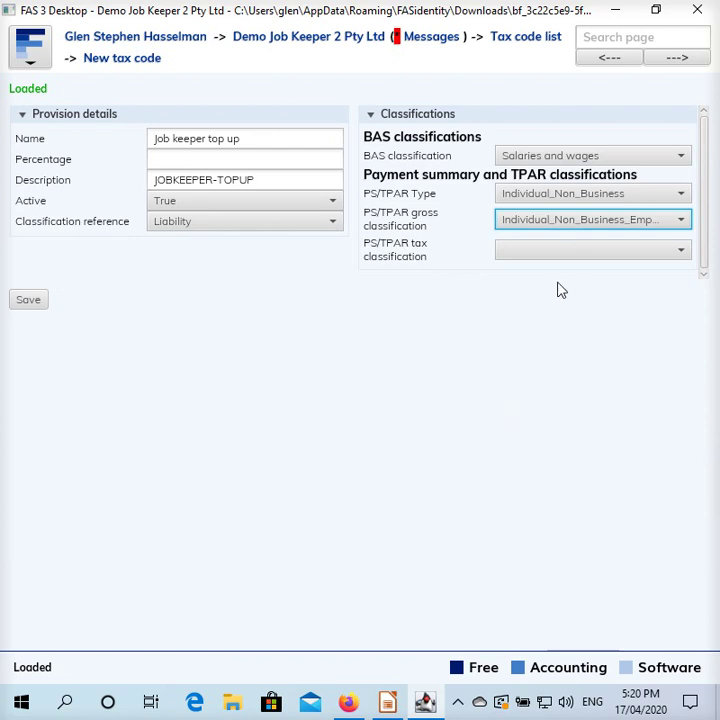
Set the PS/TPAR tax classification to Not applicable and save the tax code.
left_click(570, 252)
key("Down")
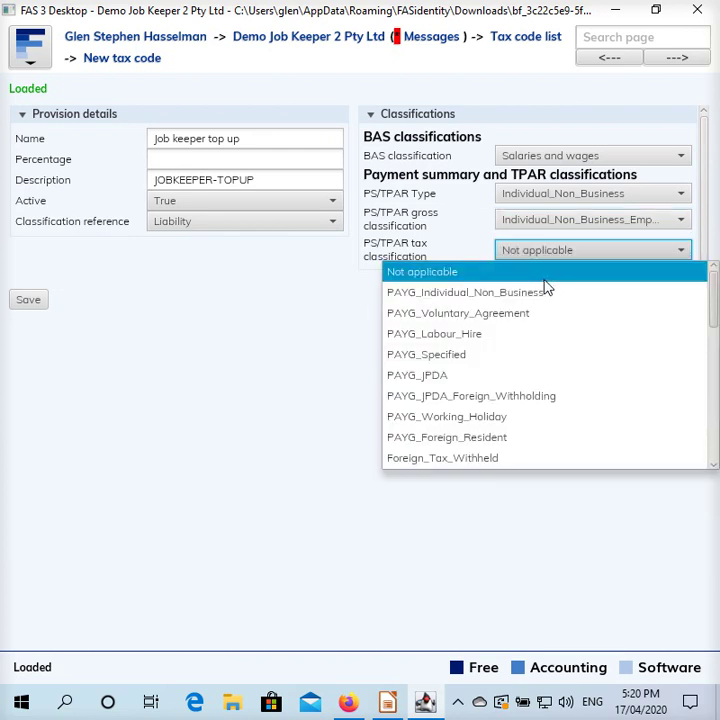
key("Return")
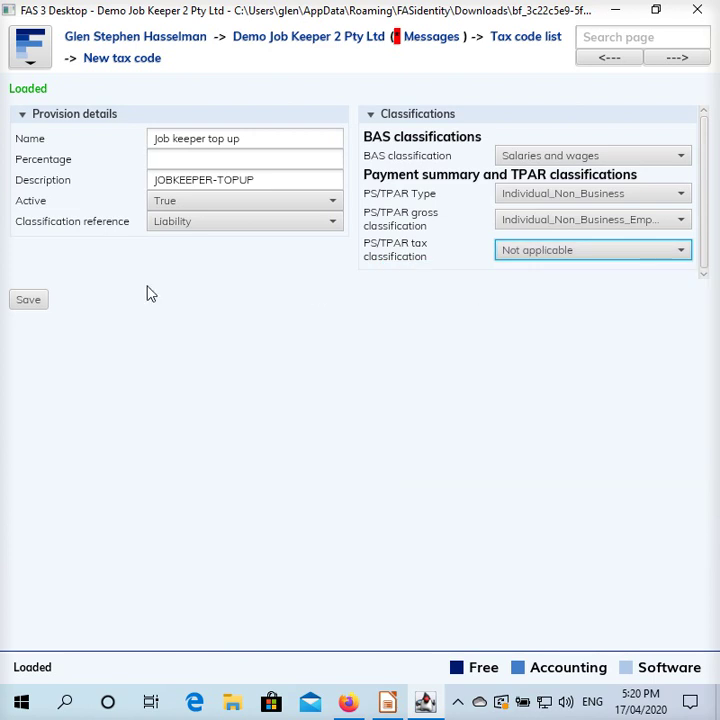
left_click(34, 303)
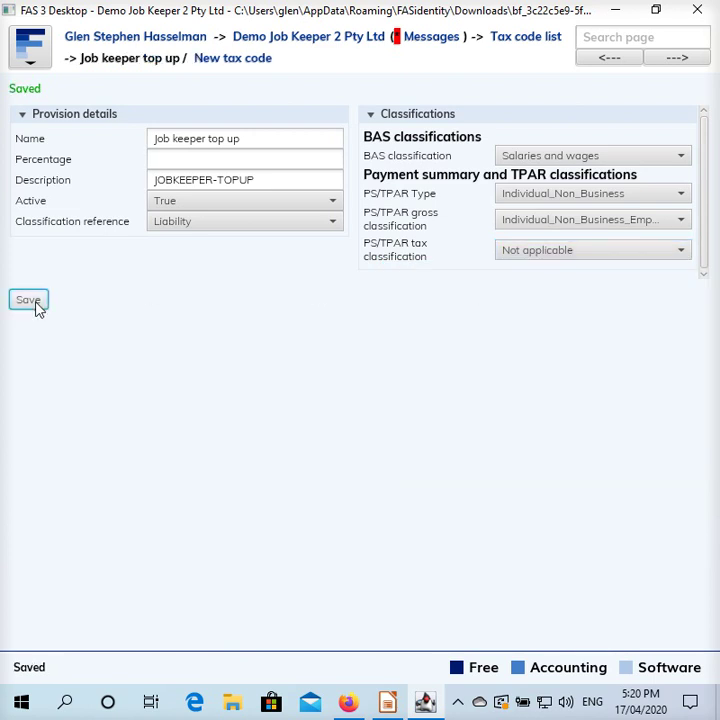
Start a new account for the demo company and name it Job keeper top up.
left_click(312, 38)
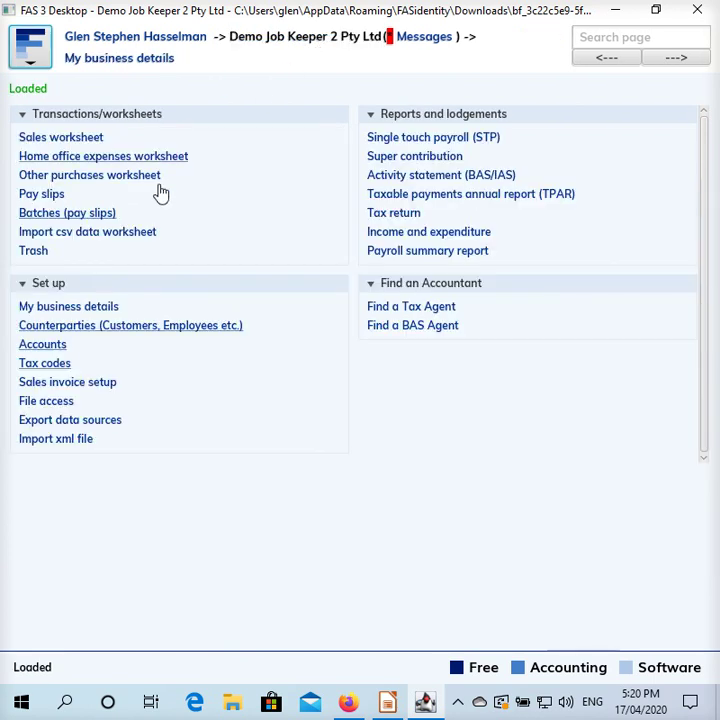
left_click(44, 346)
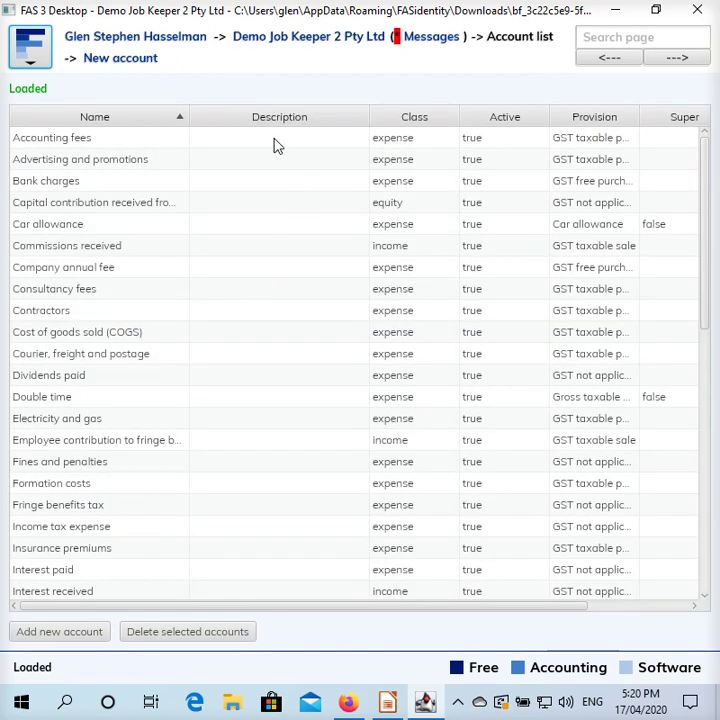
left_click(141, 62)
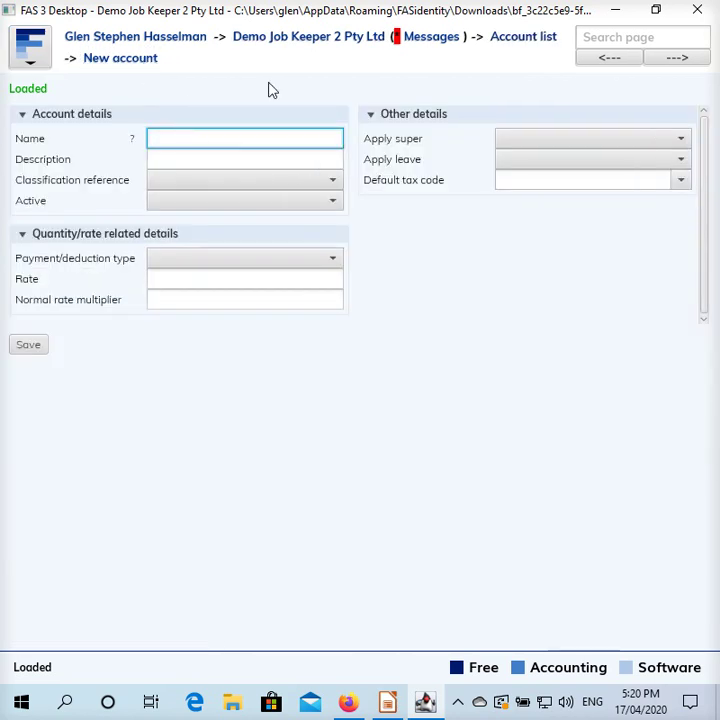
type("Job keeper top up")
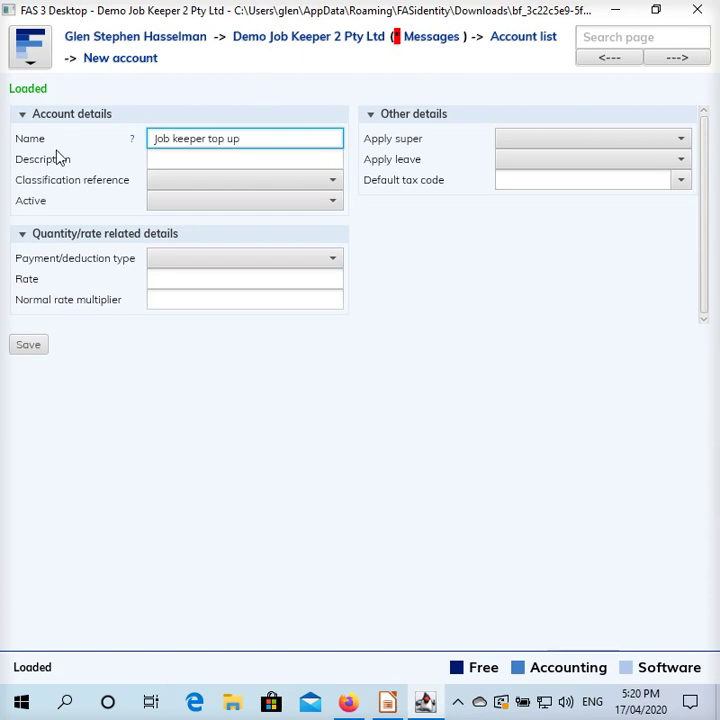
Classify the Job keeper top up account as Expense and set Active to True.
left_click(244, 182)
left_click(218, 245)
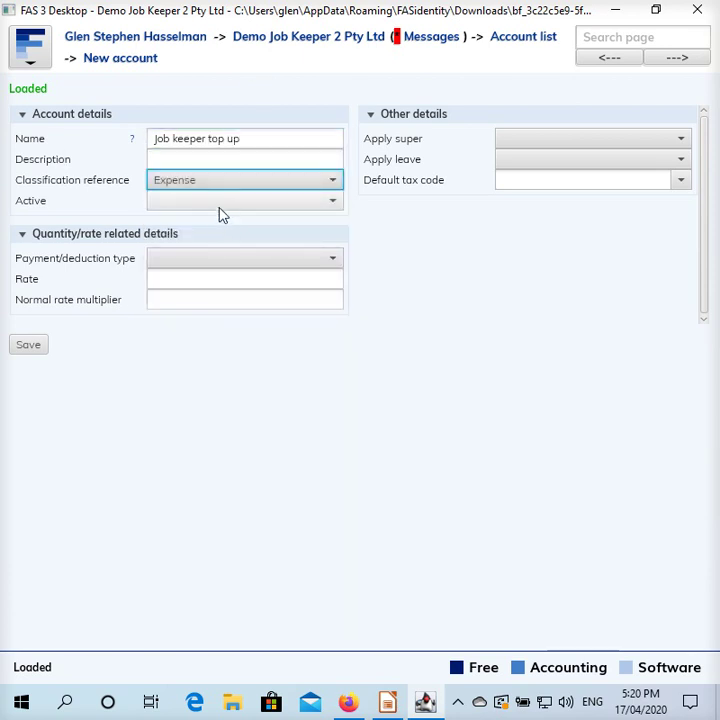
left_click(222, 203)
left_click(222, 243)
Set both Apply super and Apply leave to False for the new account.
left_click(575, 140)
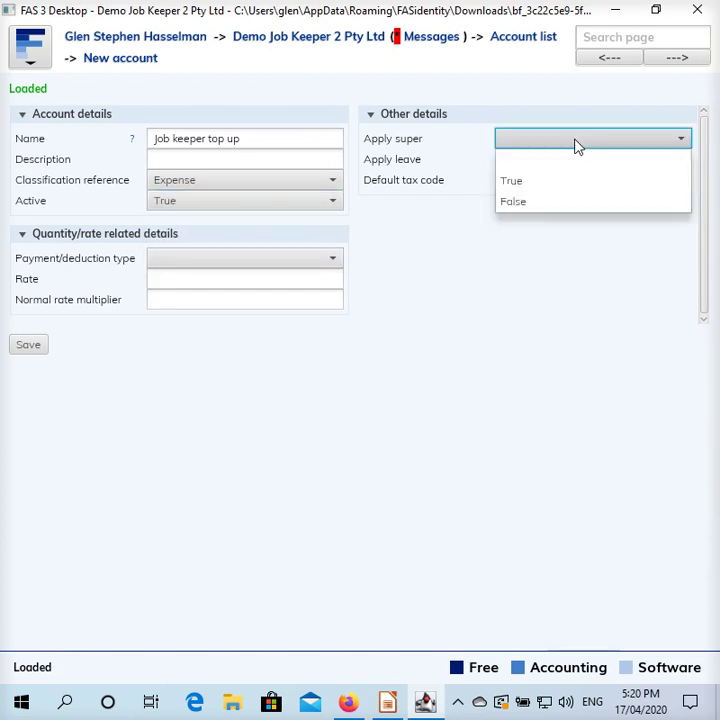
left_click(567, 201)
left_click(567, 201)
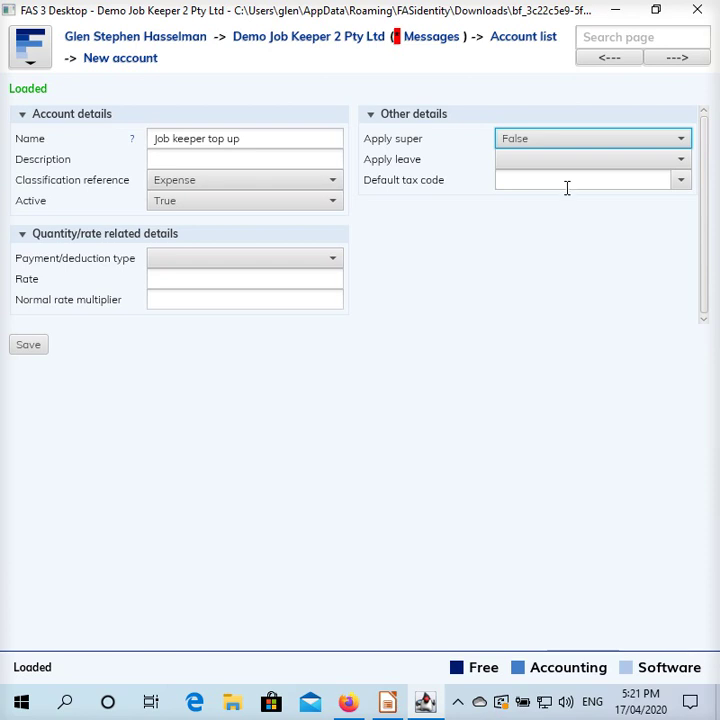
left_click(540, 161)
left_click(540, 218)
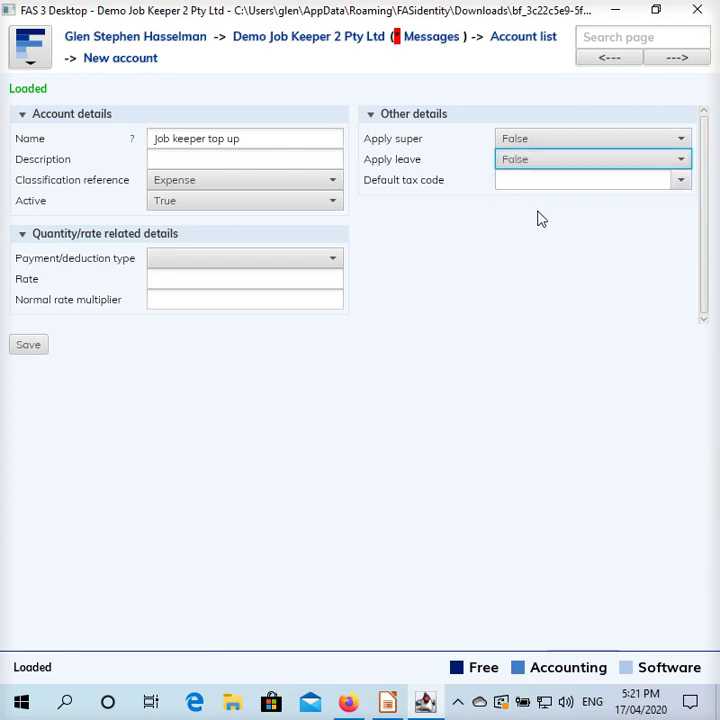
Assign Job keeper top up as the account's default tax code.
left_click(679, 182)
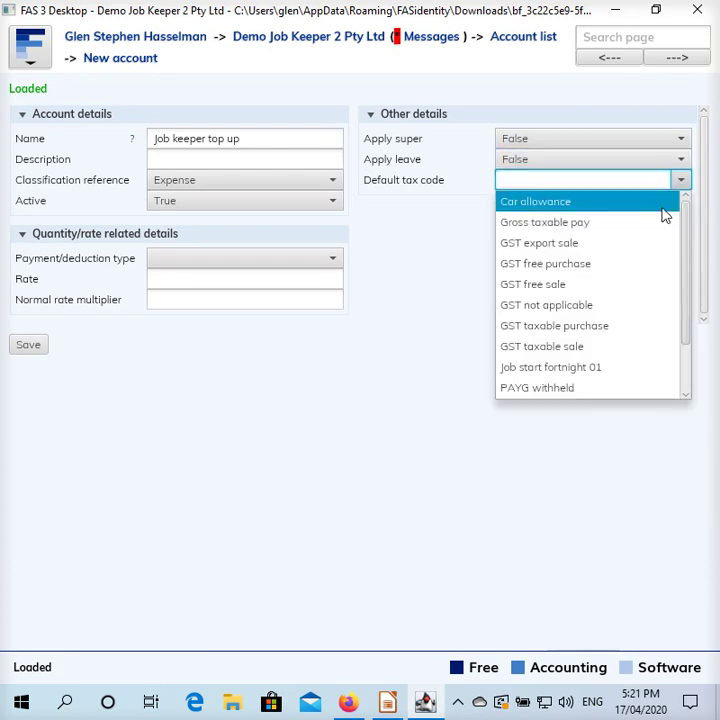
scroll(660, 230, "down", 1)
left_click(598, 392)
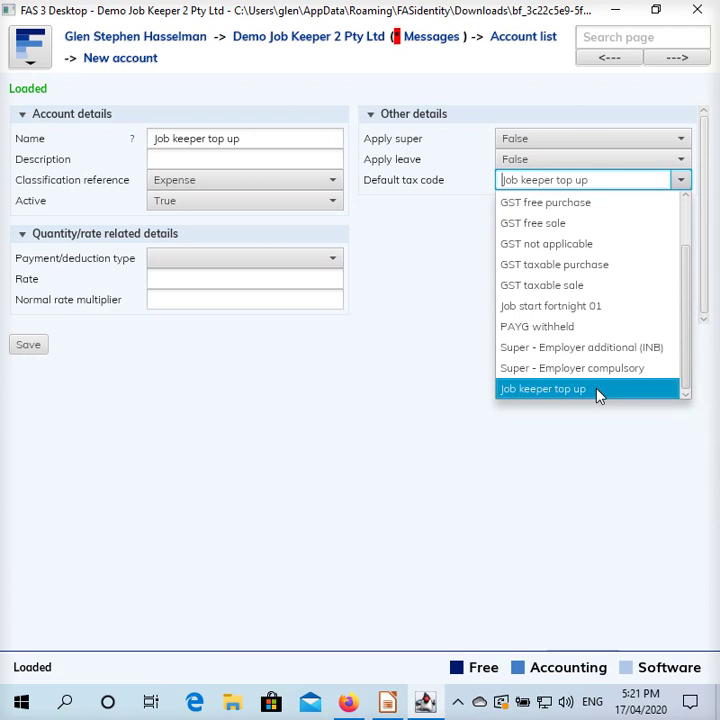
left_click(598, 392)
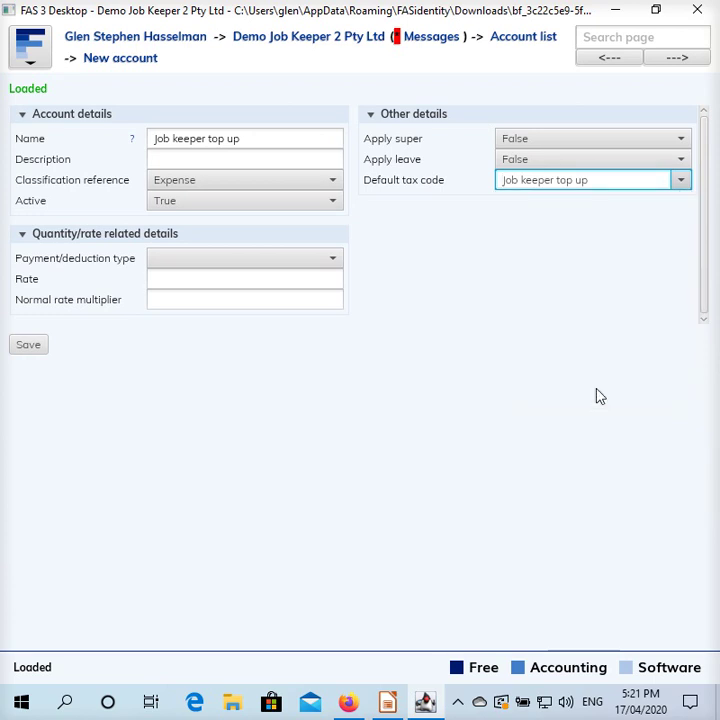
Set the account's payment/deduction type to Earnings (incl. leave taken) and save the account.
left_click(327, 262)
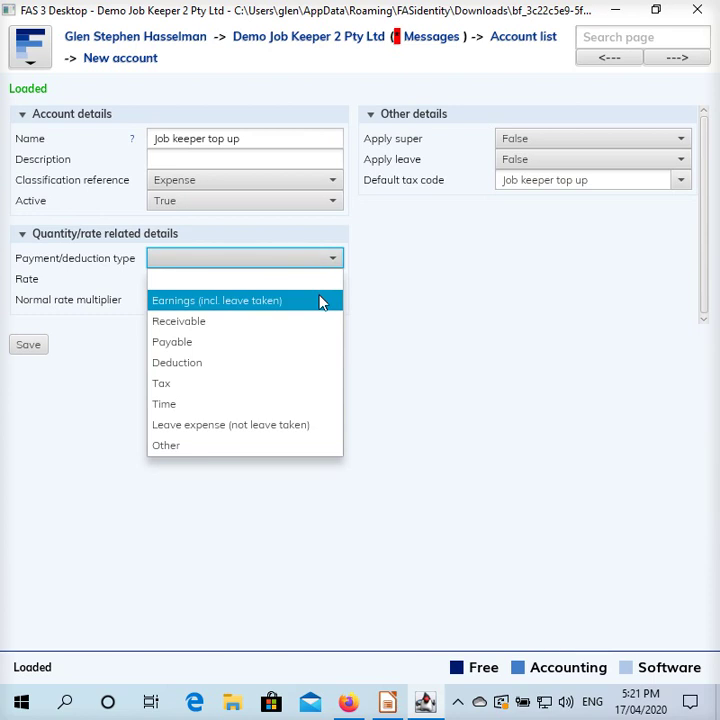
left_click(320, 301)
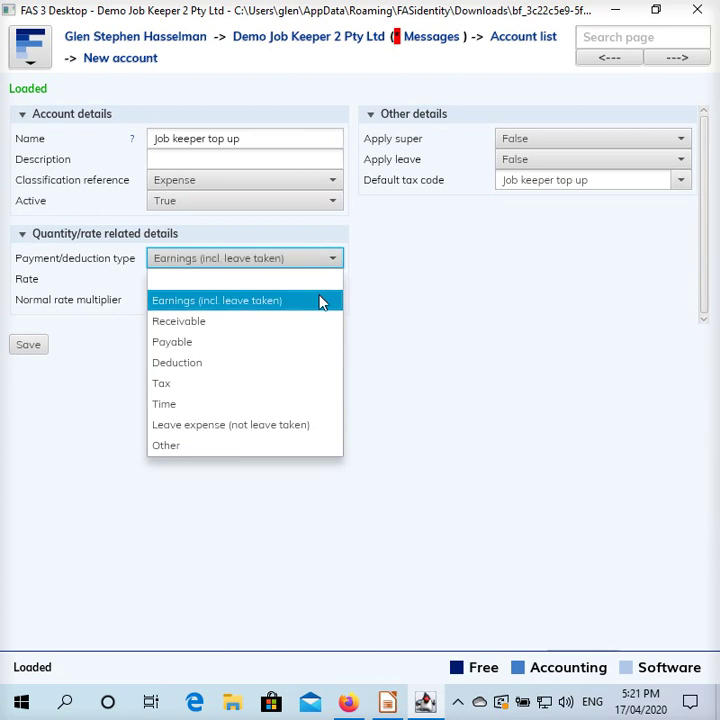
left_click(27, 344)
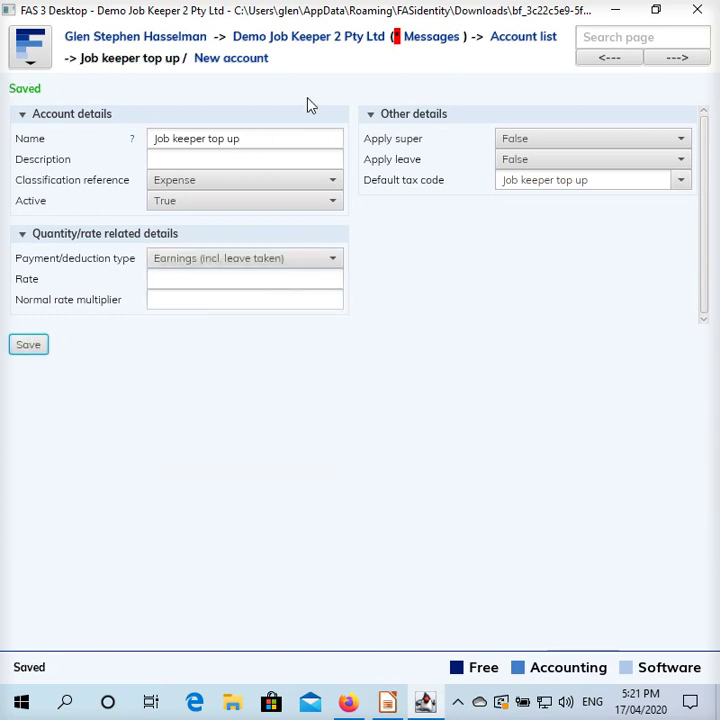
Open the employee's pay slip in the demo company's batch for the week ending 5 Apr 2020.
left_click(355, 48)
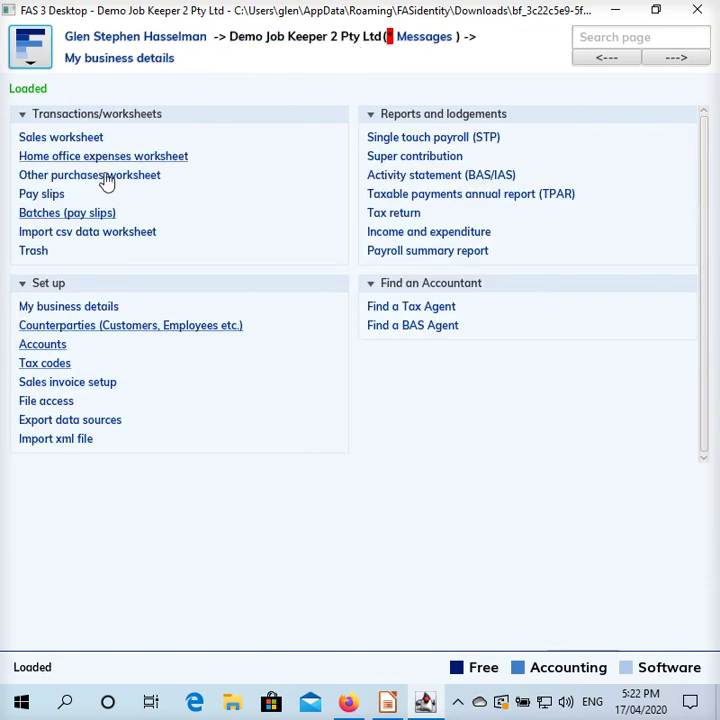
left_click(83, 222)
double_click(149, 141)
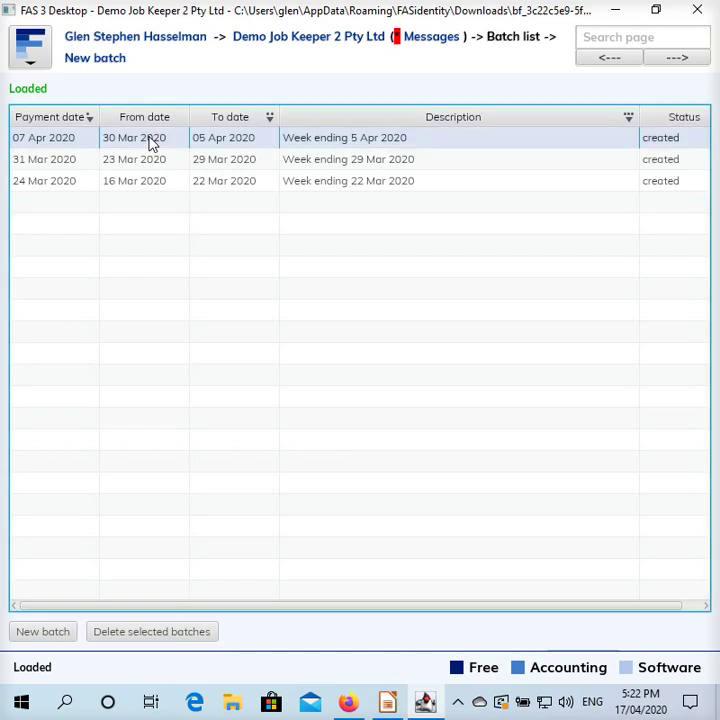
double_click(155, 162)
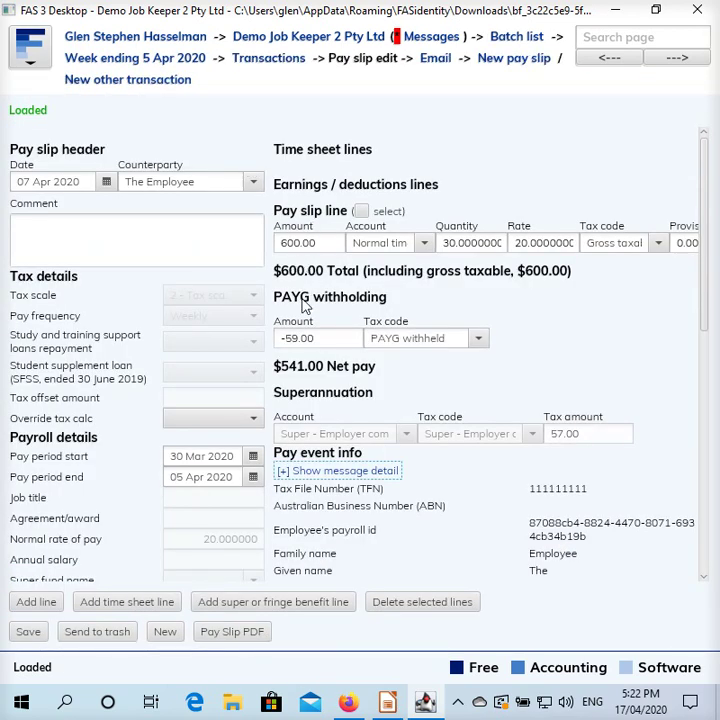
Add a pay slip line for the Job keeper top up account with an amount of 140.
left_click(42, 602)
left_click(392, 301)
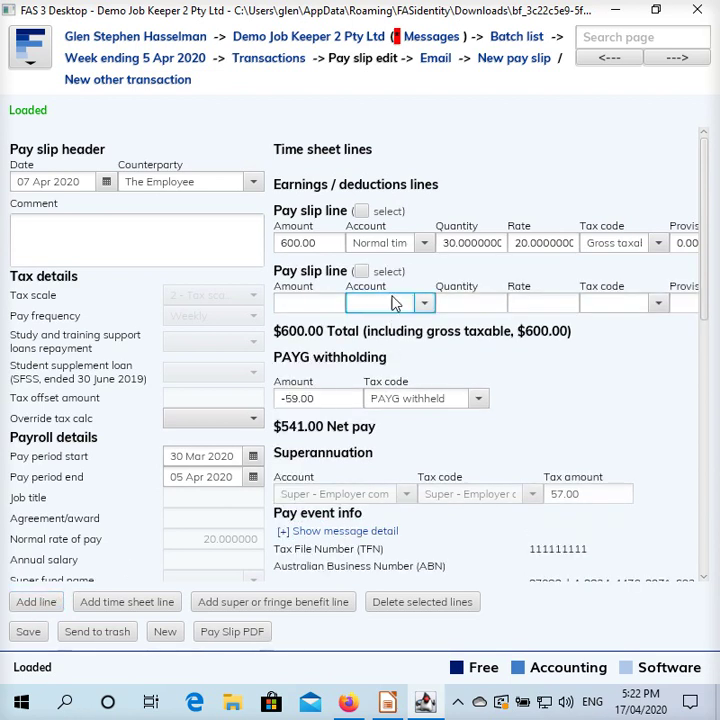
type("job")
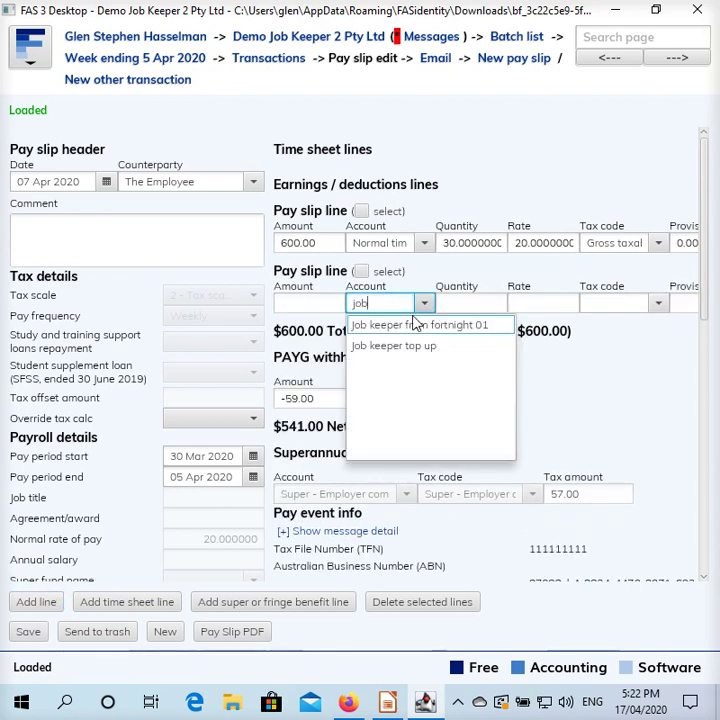
left_click(413, 346)
left_click(316, 302)
type("140")
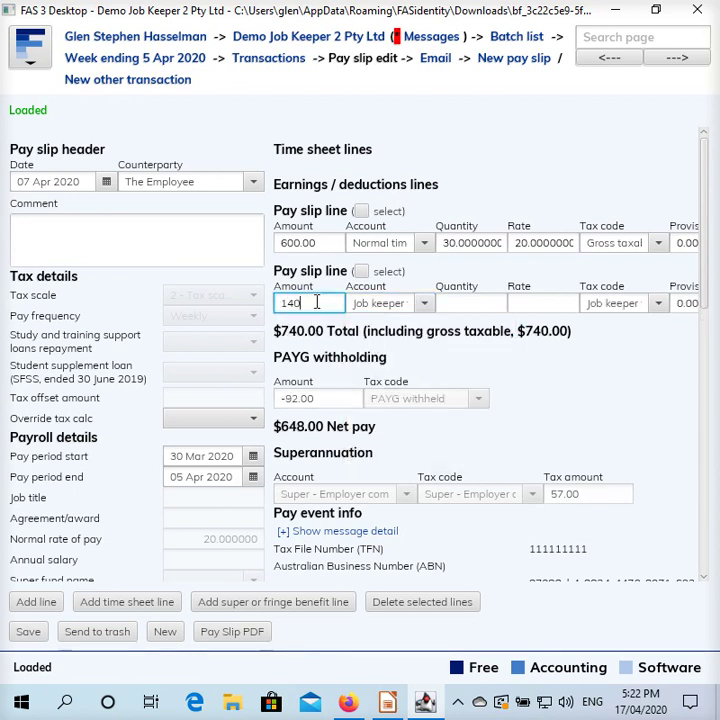
key("Tab")
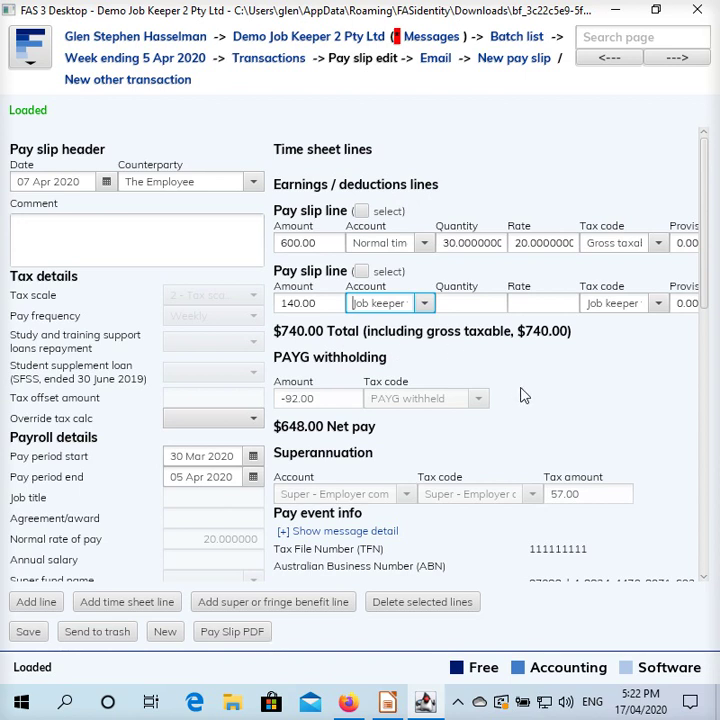
Check the pay slip's year-to-date allowance details and save the pay slip.
scroll(520, 397, "down", 8)
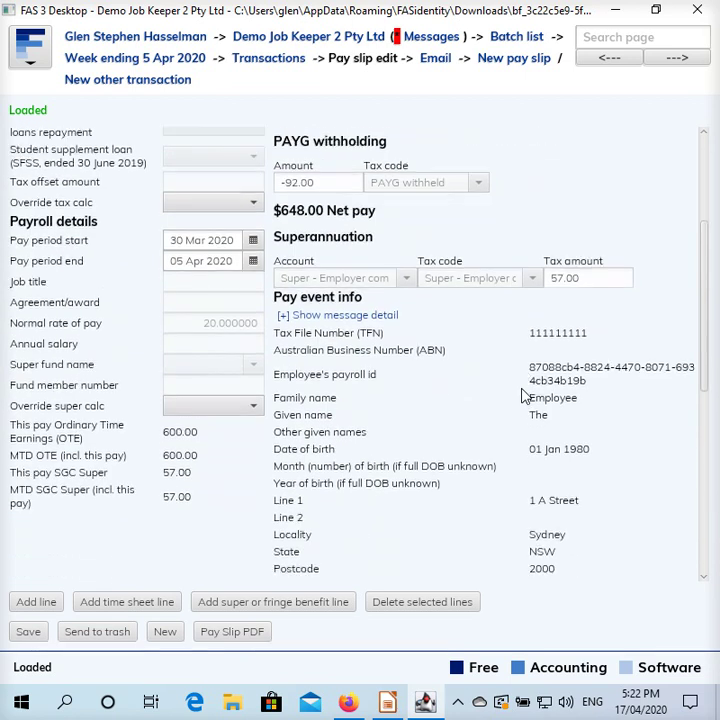
scroll(520, 397, "down", 8)
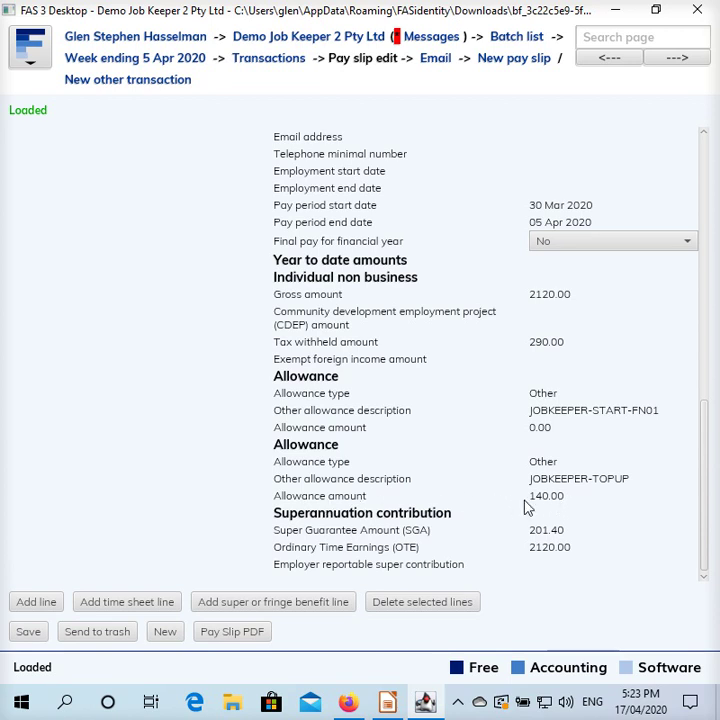
left_click(22, 634)
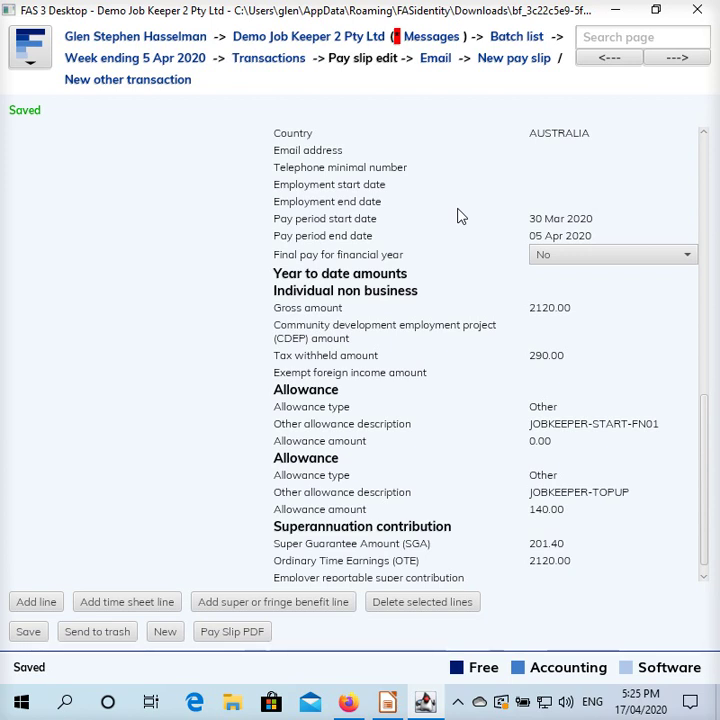
Open identity verification for the FAS identity and save the user's details to proceed.
left_click(171, 40)
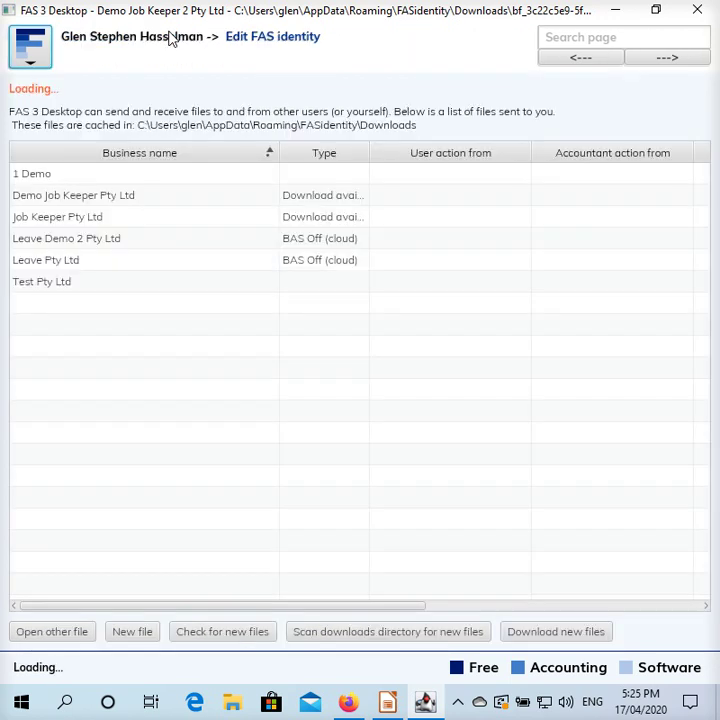
left_click(248, 44)
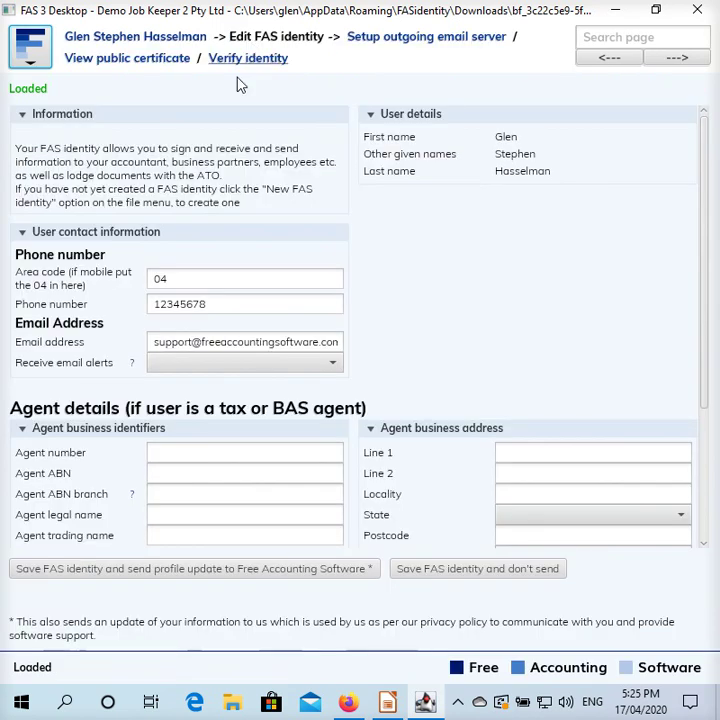
left_click(245, 64)
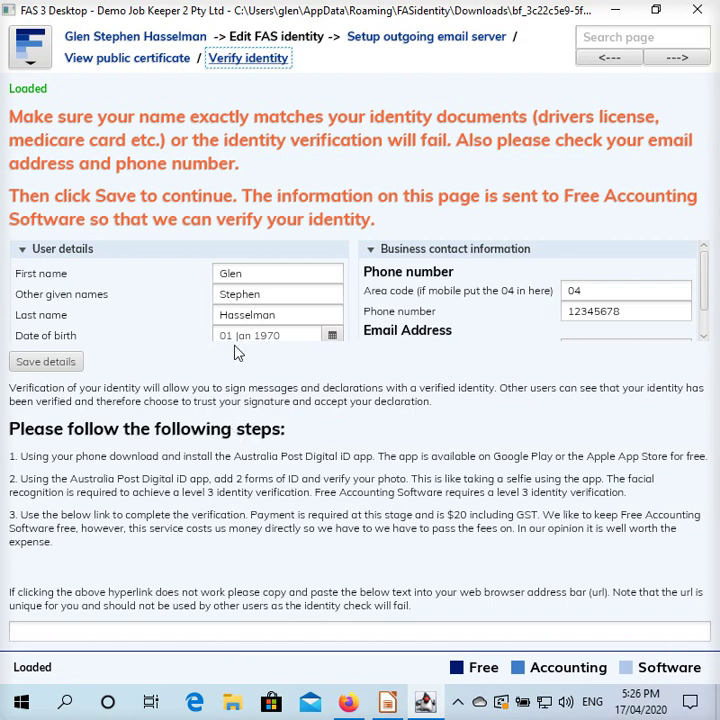
left_click(45, 361)
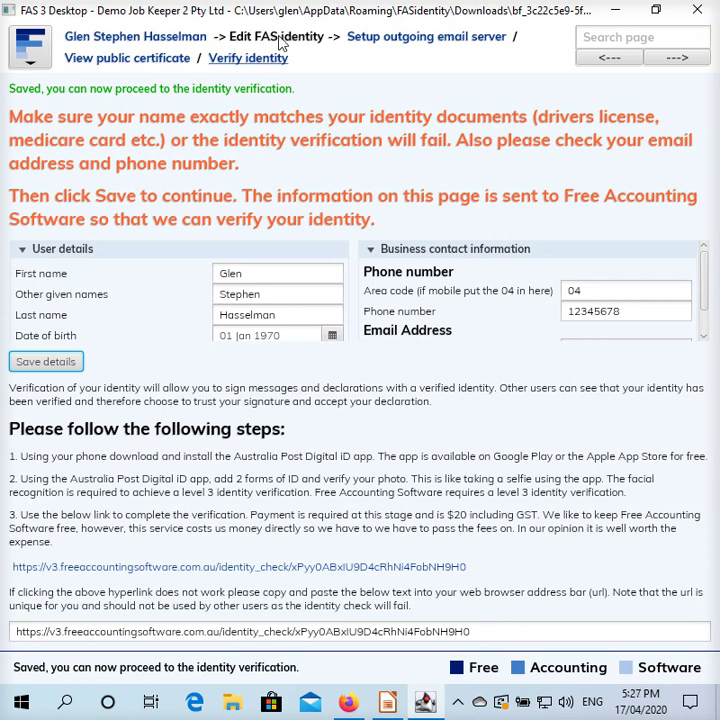
Reopen Demo Job Keeper 2 Pty Ltd and write the message "Hi Client, Please review attached. Regards," followed by the sender's first name.
left_click(185, 40)
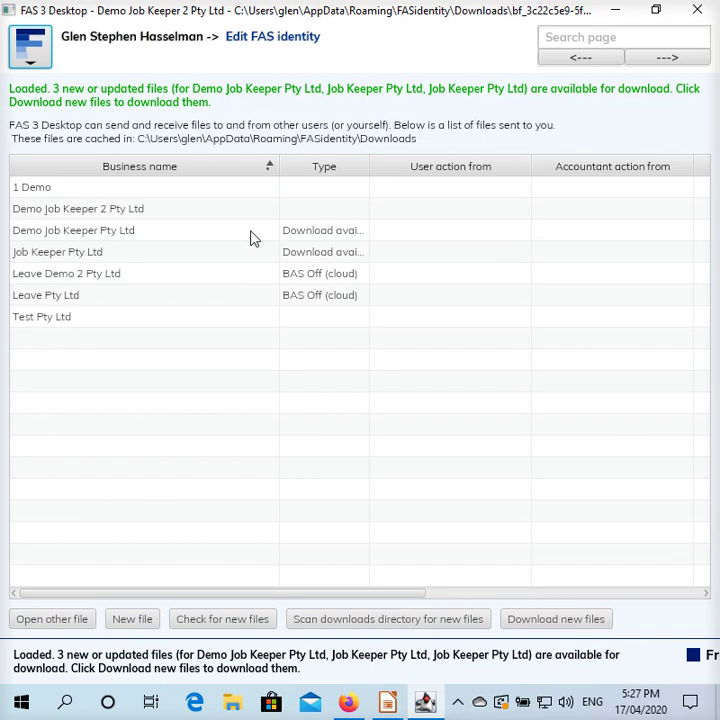
double_click(170, 212)
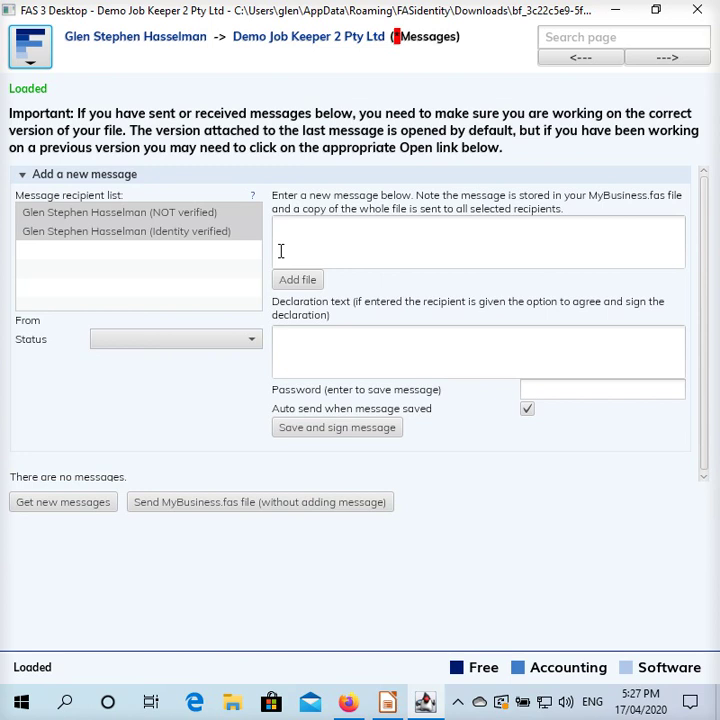
left_click(434, 241)
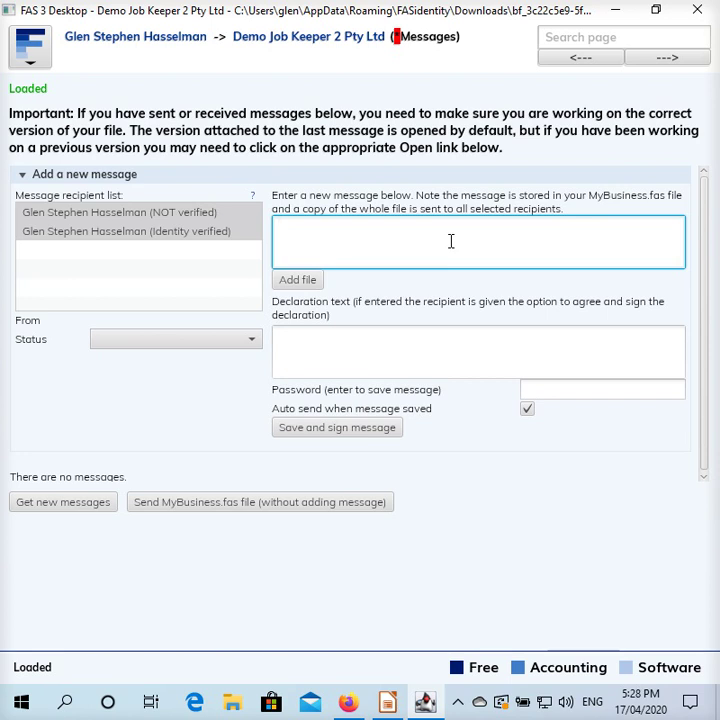
type("i Client,")
key("Return")
type("Please review attached.")
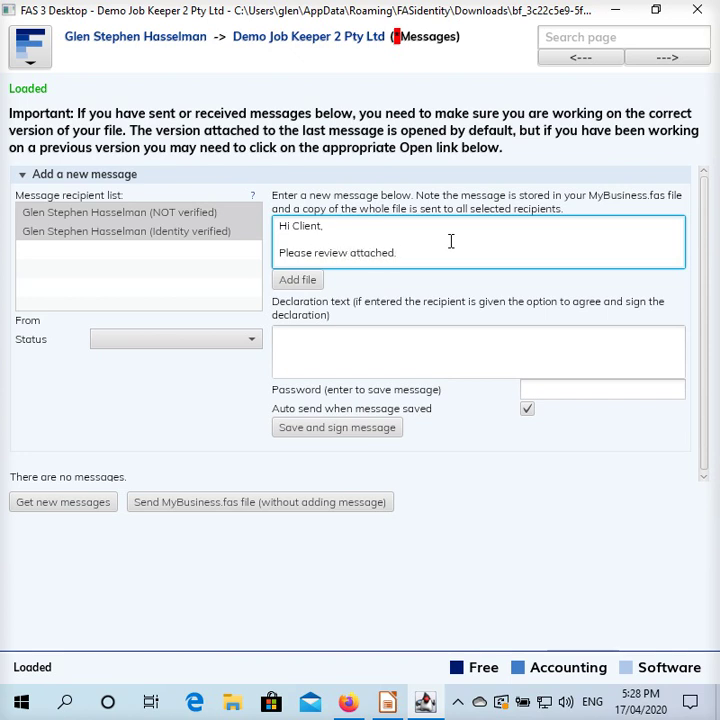
key("Return")
key("Return")
type("Regard")
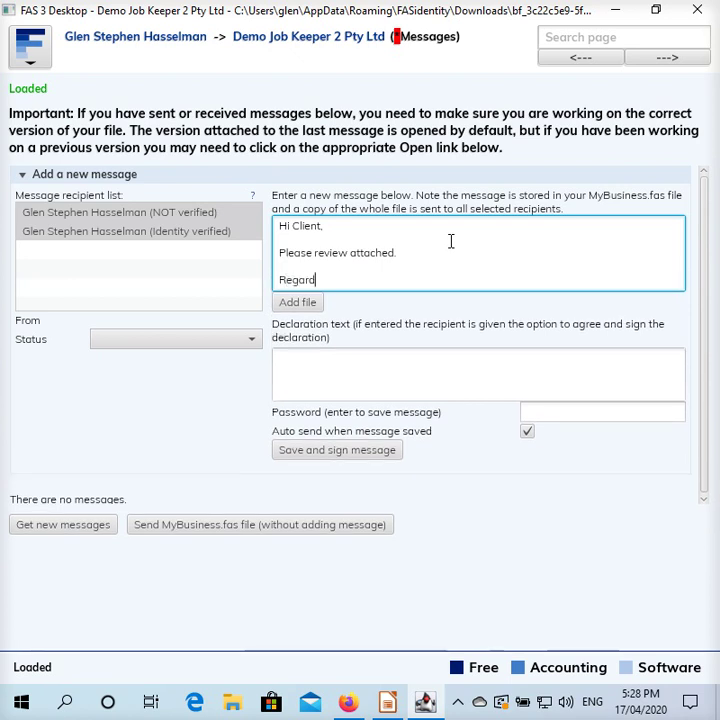
type("s,")
key("Return")
key("Return")
type("Glen")
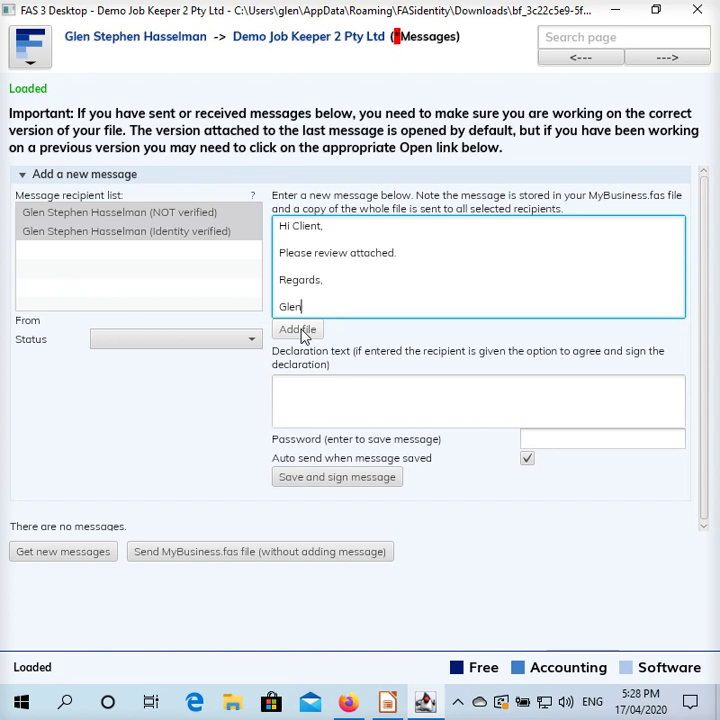
Set the message status to Client action required.
left_click(252, 340)
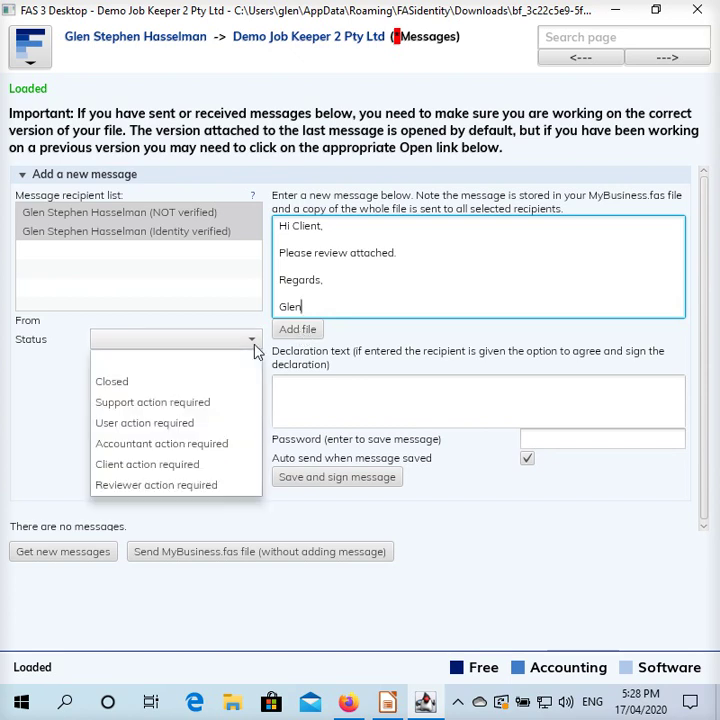
left_click(194, 466)
left_click(194, 466)
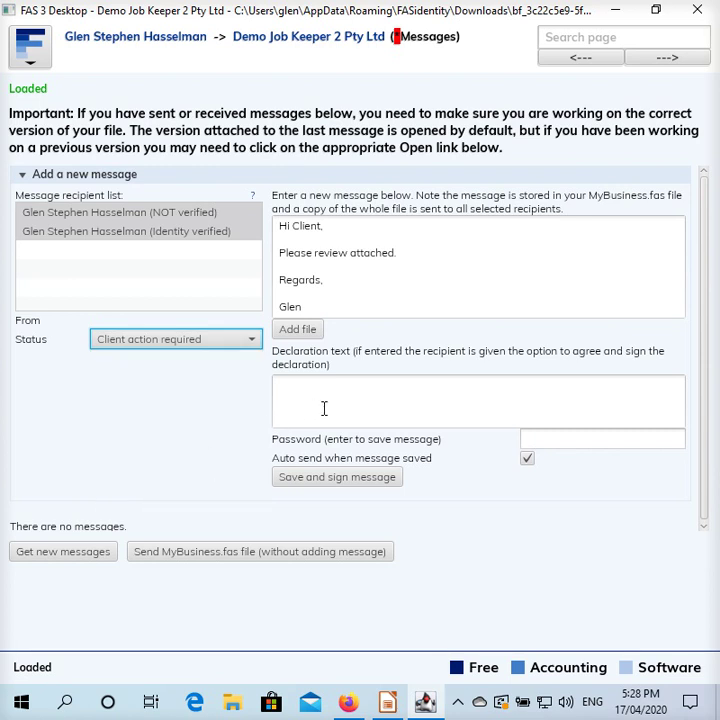
Enter the declaration text "I declare that the information provided is true and correct" with "I authorise .... to lodge" on a second line.
left_click(370, 408)
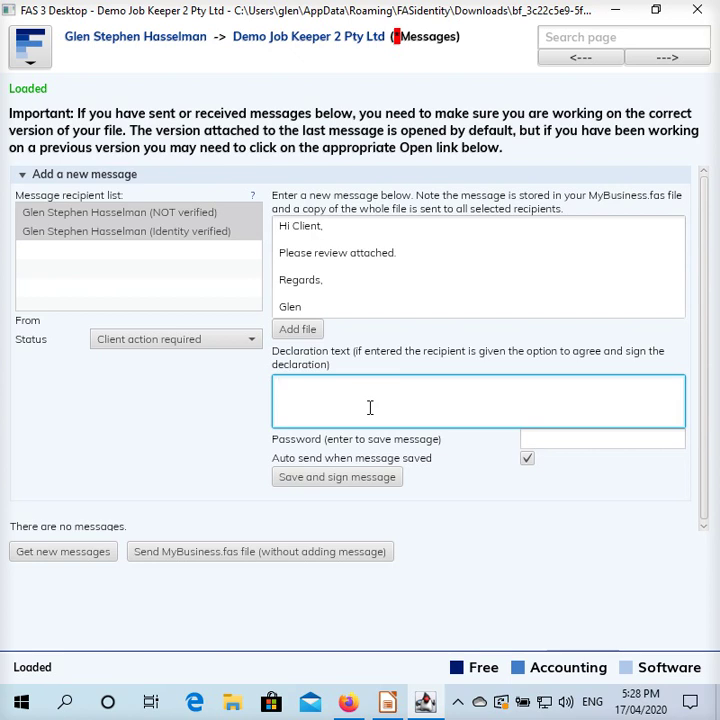
type("I declare that the in")
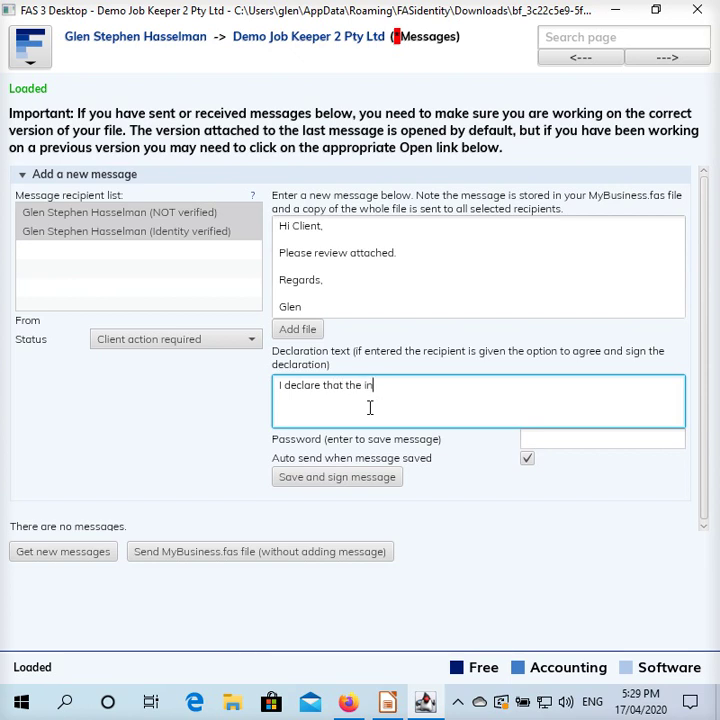
type("formation prov")
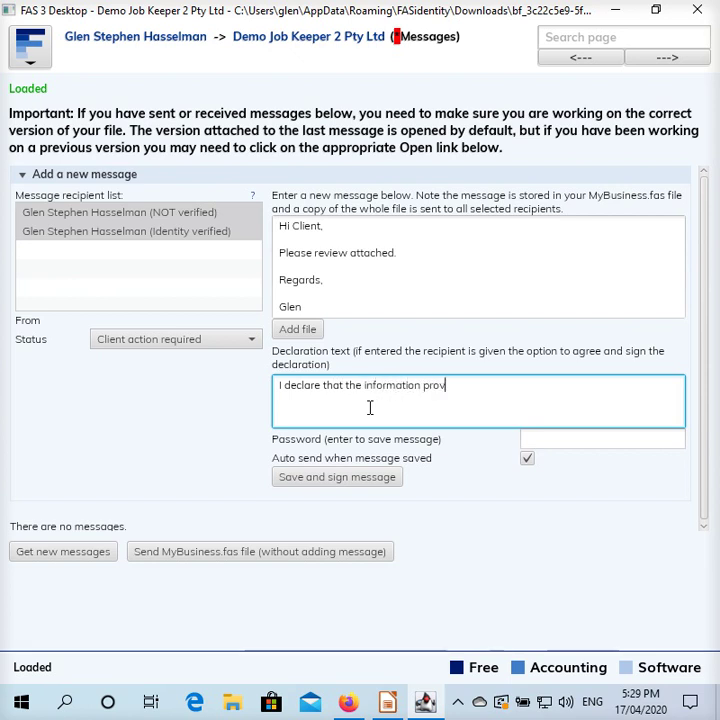
type("ided is true")
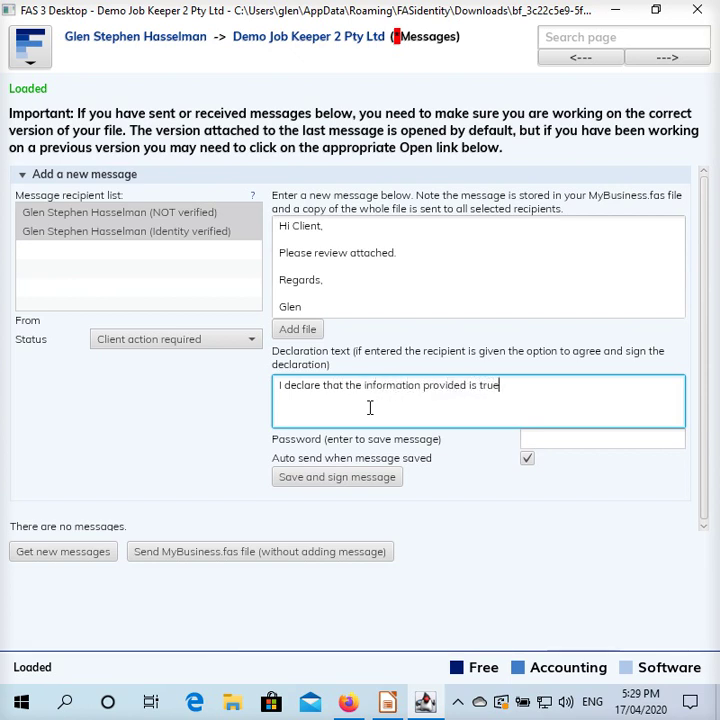
type(" and correct")
key("Return")
type("I authorise")
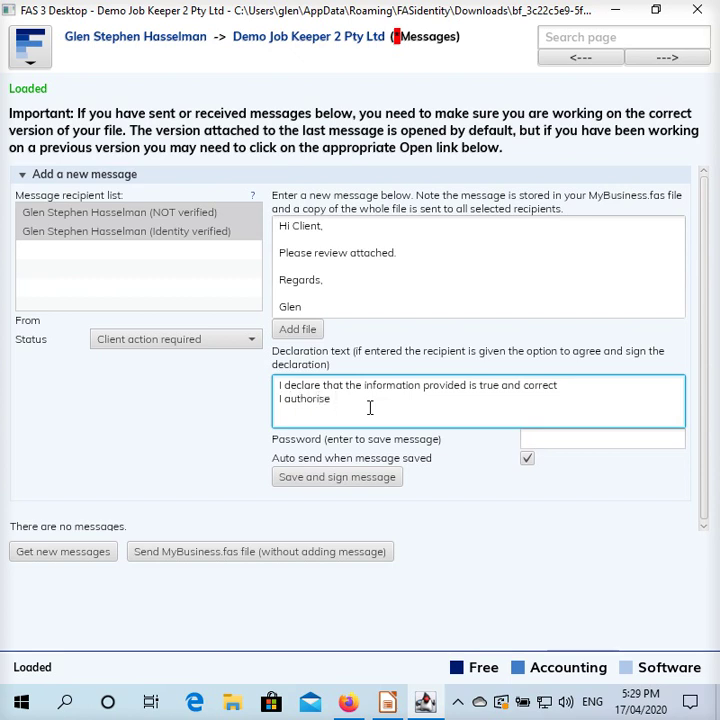
type(" .... to lodge")
Enter the account password for the new message, then save, sign and send it with automatic sending left on.
left_click(546, 437)
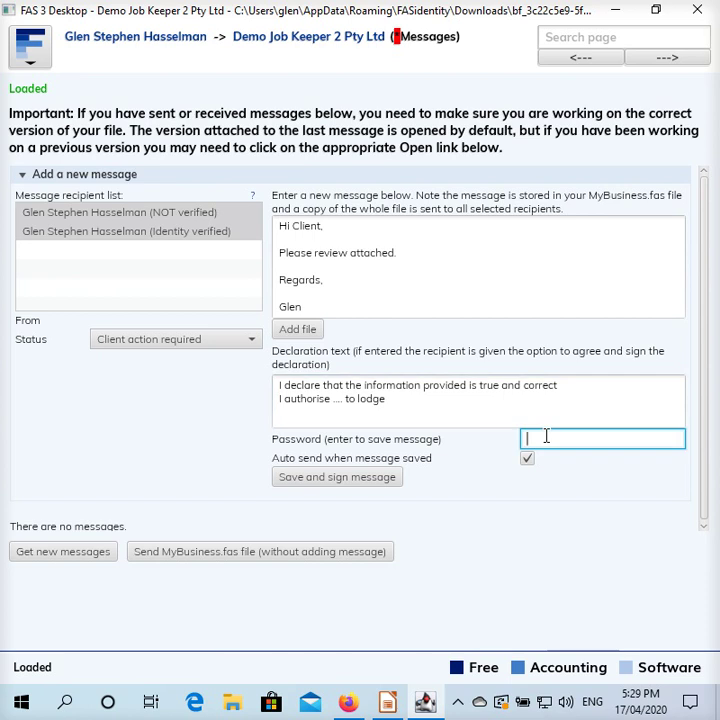
type("******")
left_click(320, 477)
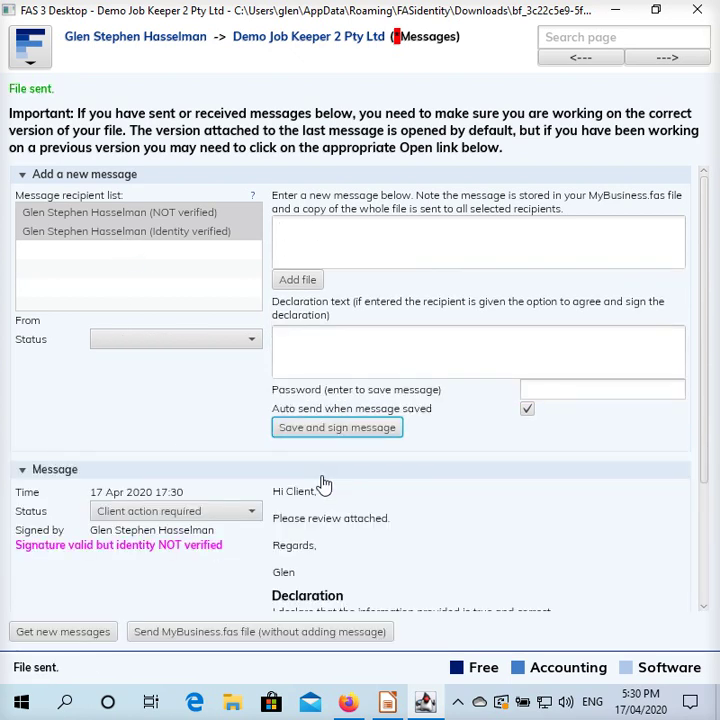
Enter the account password under the sent message's declaration and sign the declaration.
scroll(329, 476, "down", 2)
scroll(335, 474, "down", 2)
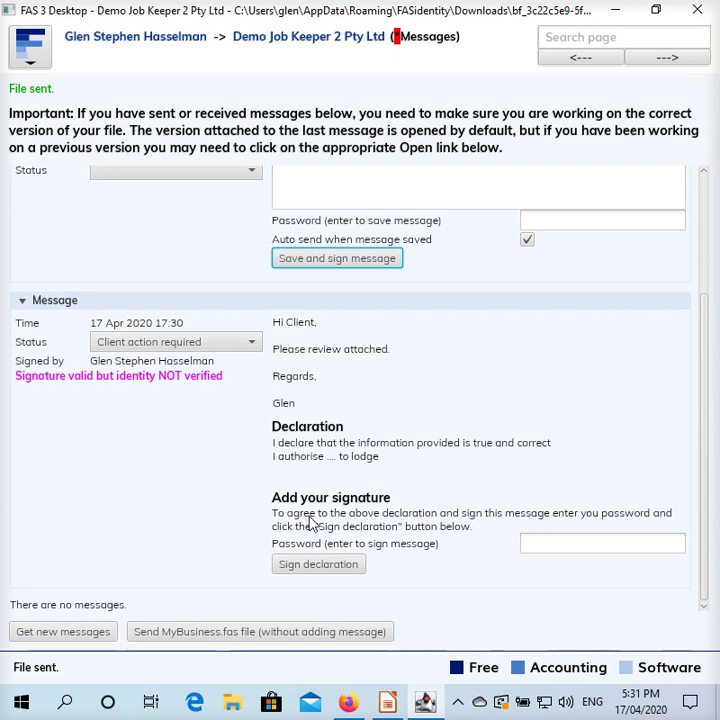
left_click(584, 548)
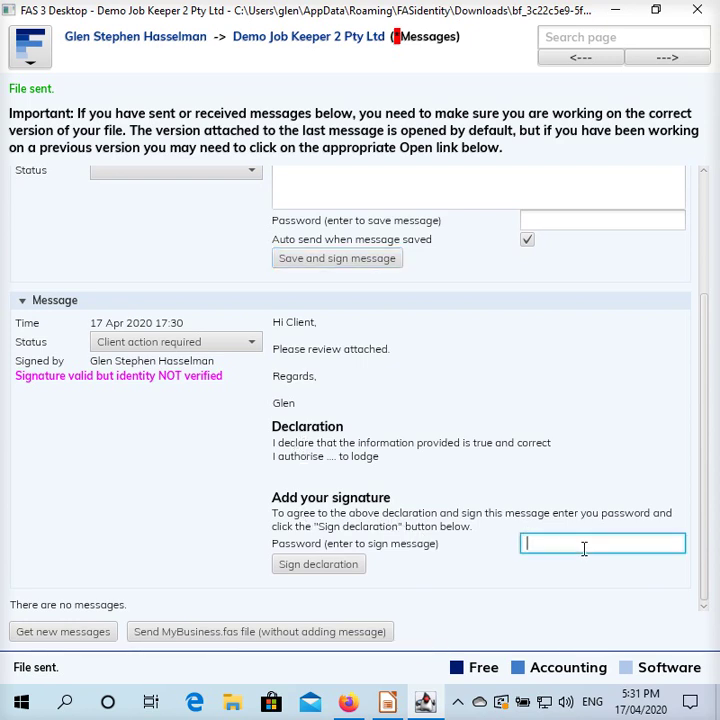
type("******")
left_click(336, 567)
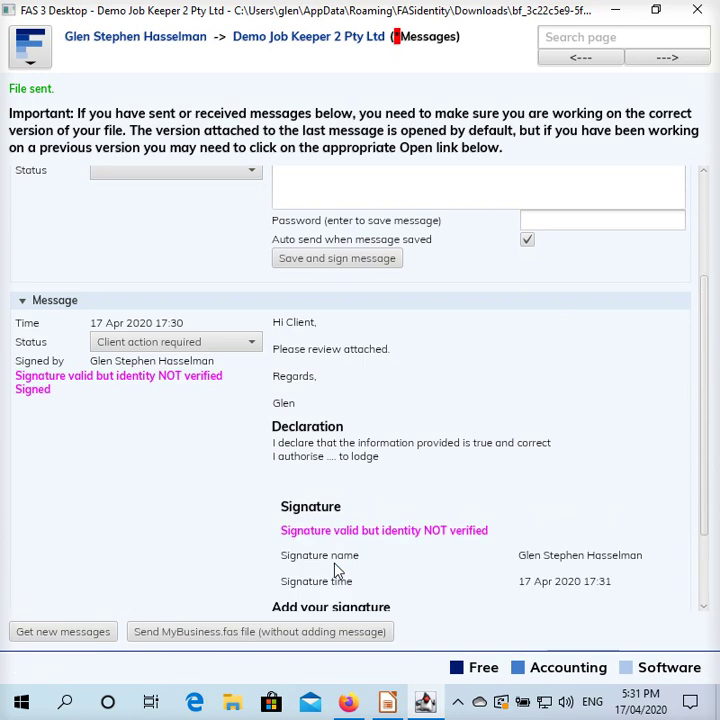
Review the signed message's declaration, signature validity, signature name and time, along with the blank form for a new message.
scroll(336, 570, "down", 1)
scroll(336, 570, "down", 2)
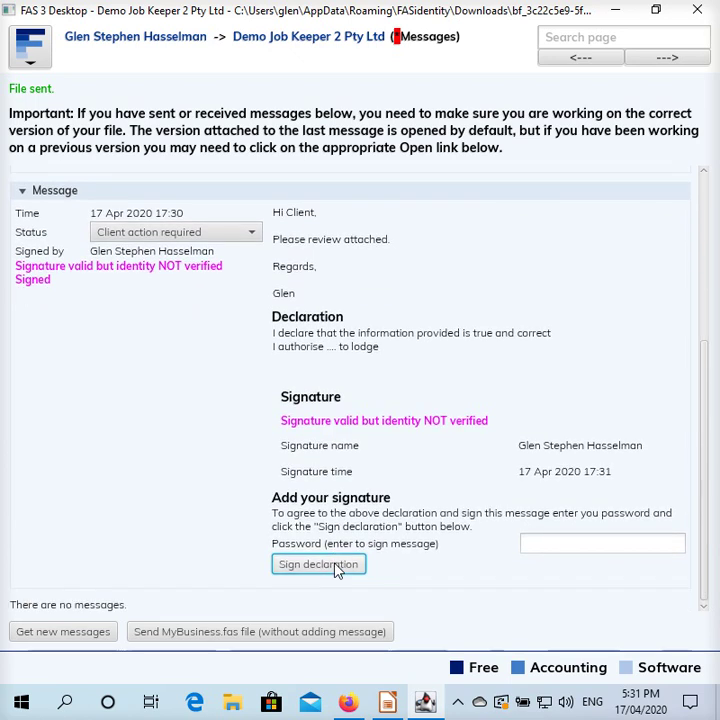
scroll(337, 571, "up", 1)
scroll(337, 573, "up", 1)
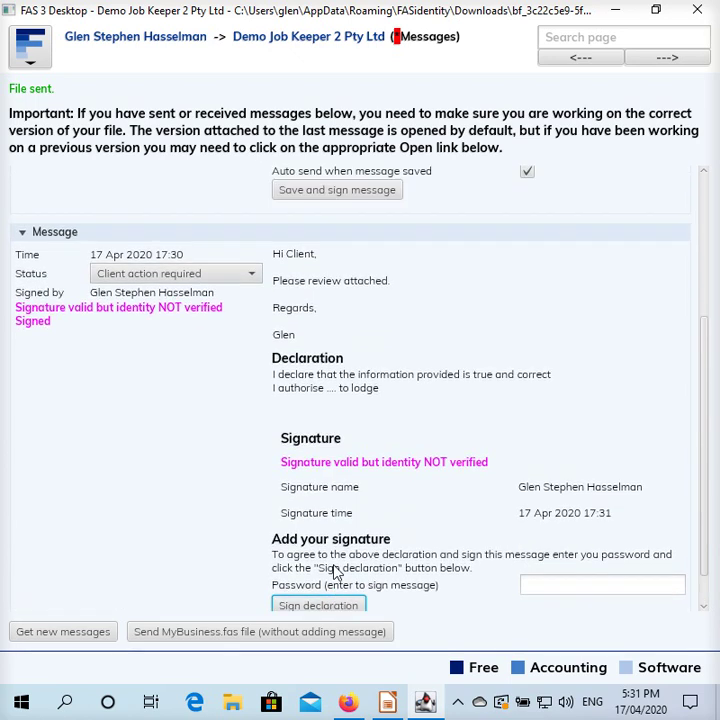
scroll(336, 570, "up", 4)
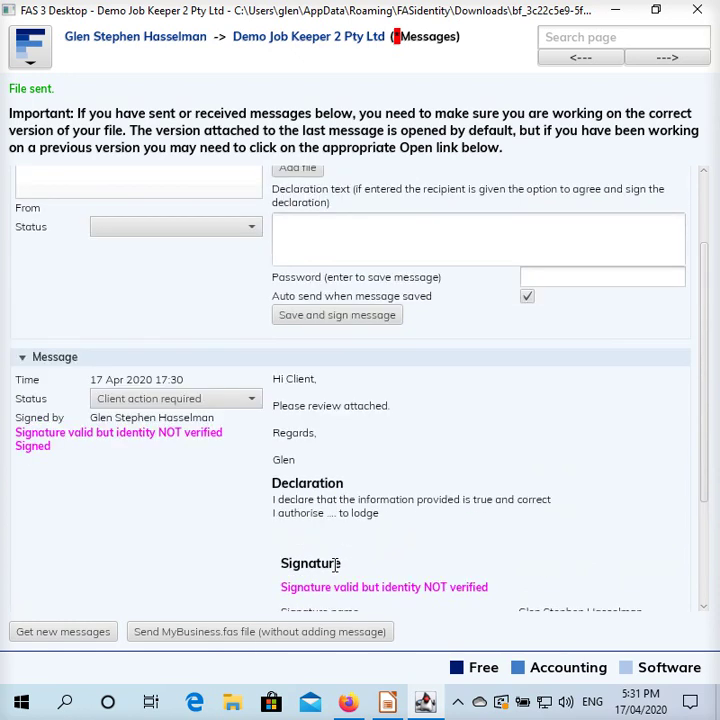
scroll(337, 563, "up", 4)
left_click(334, 228)
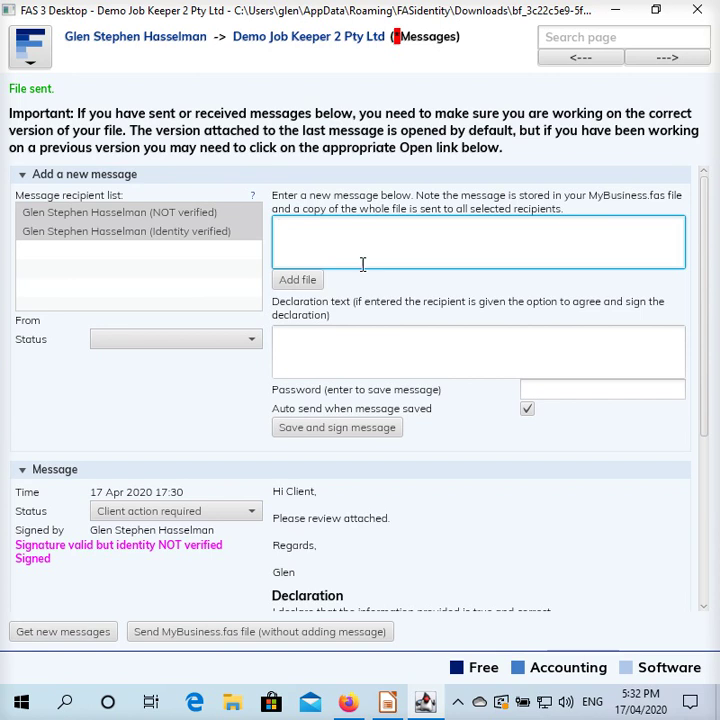
scroll(310, 413, "down", 3)
scroll(307, 411, "down", 1)
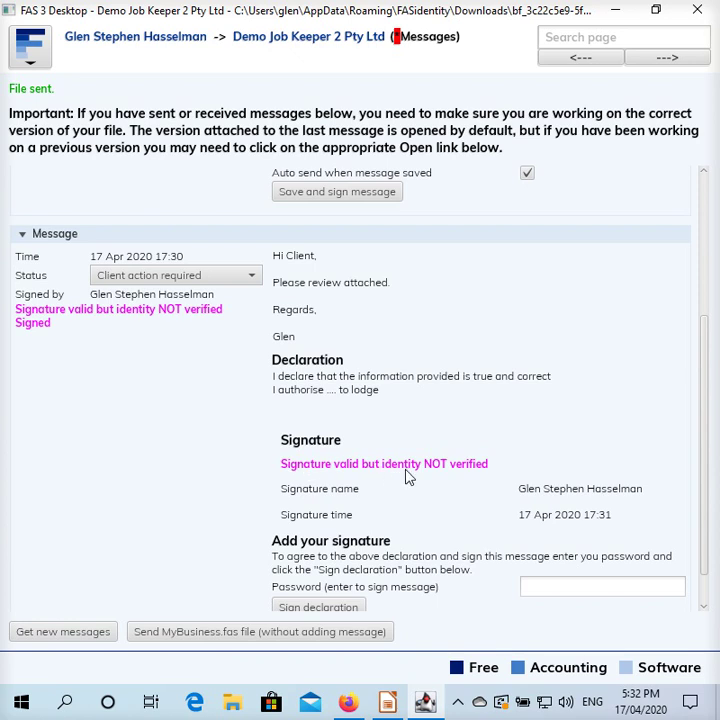
scroll(460, 480, "up", 2)
scroll(463, 475, "up", 3)
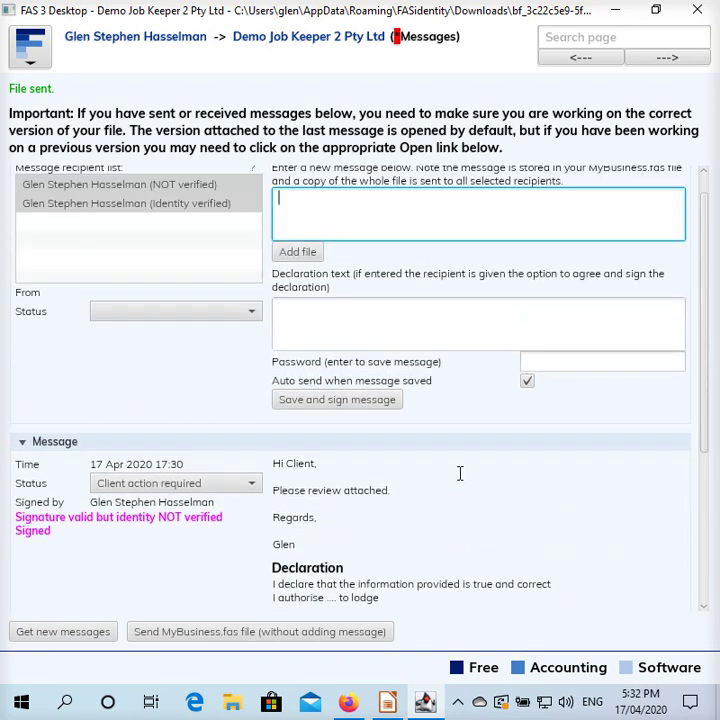